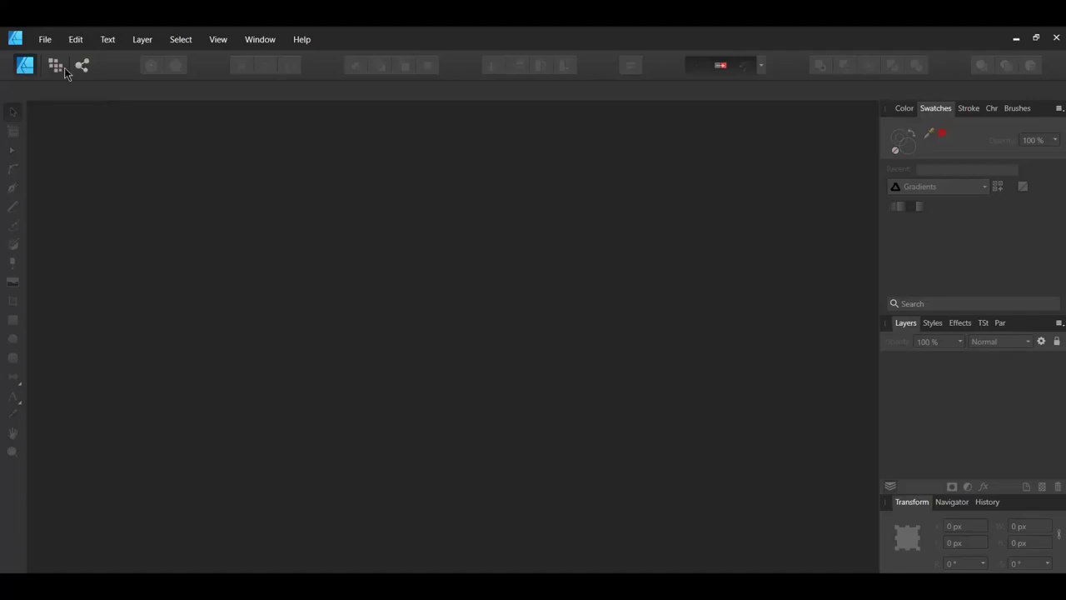
Step: Create a new document 1000 px wide and 1000 px high at 72 DPI, with an artboard
click(42, 39)
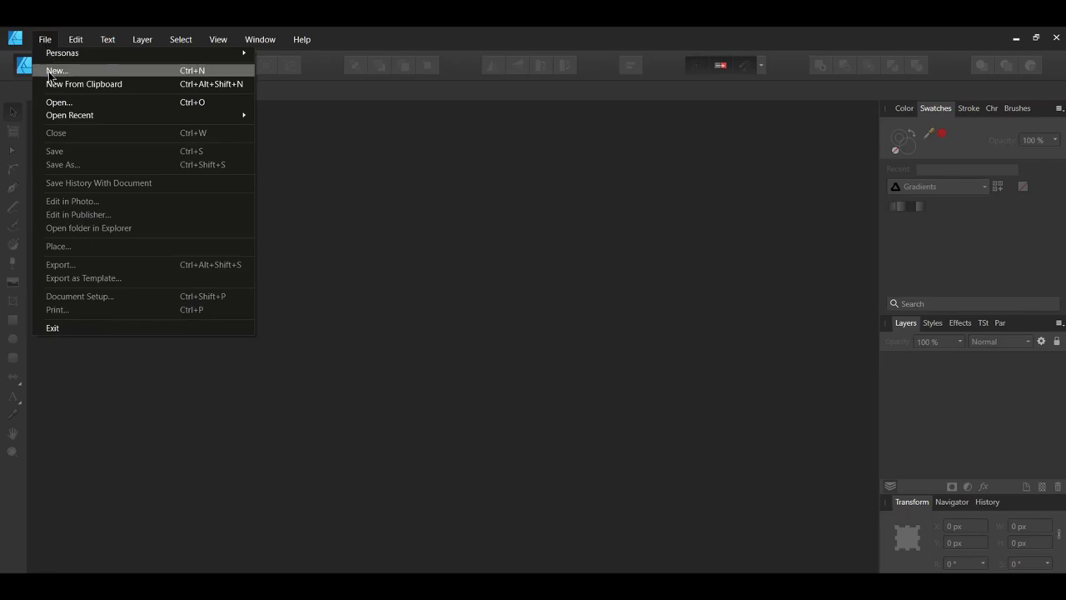
click(48, 71)
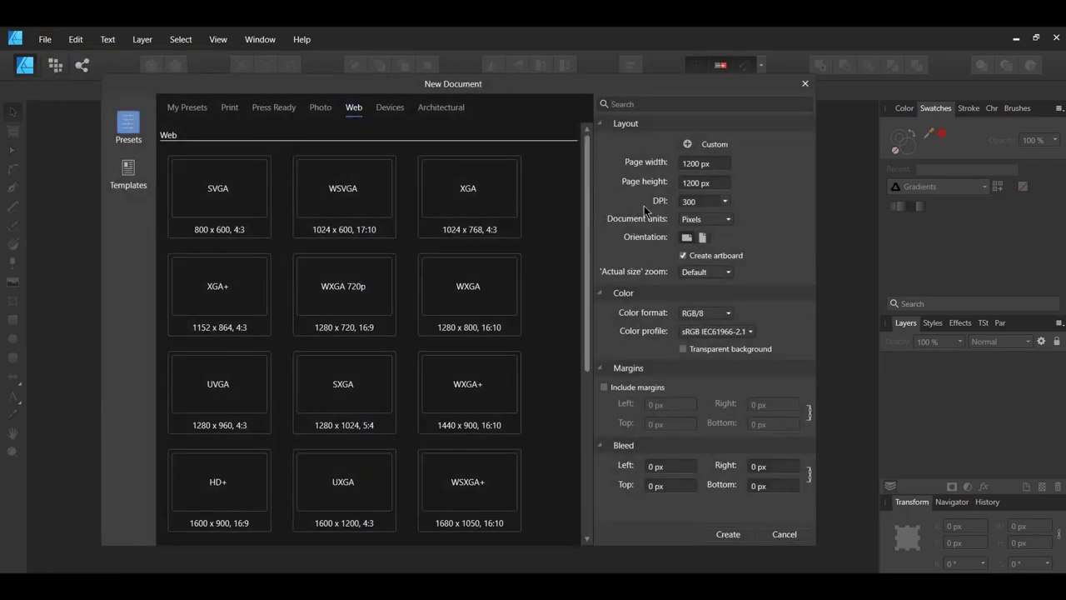
click(715, 164)
text(1000)
click(706, 185)
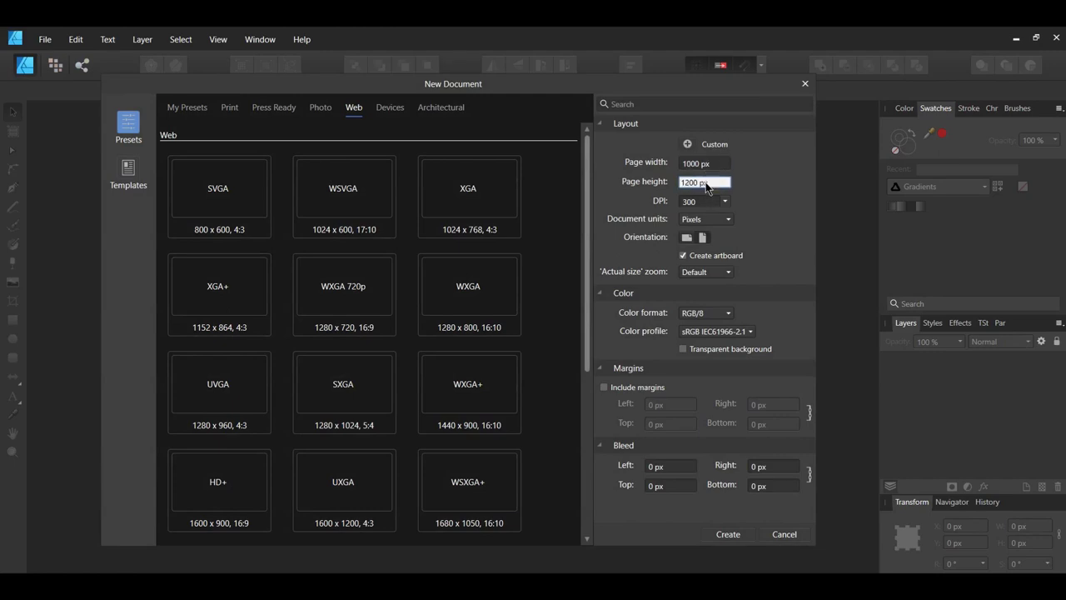
text(1000)
click(719, 202)
text(72)
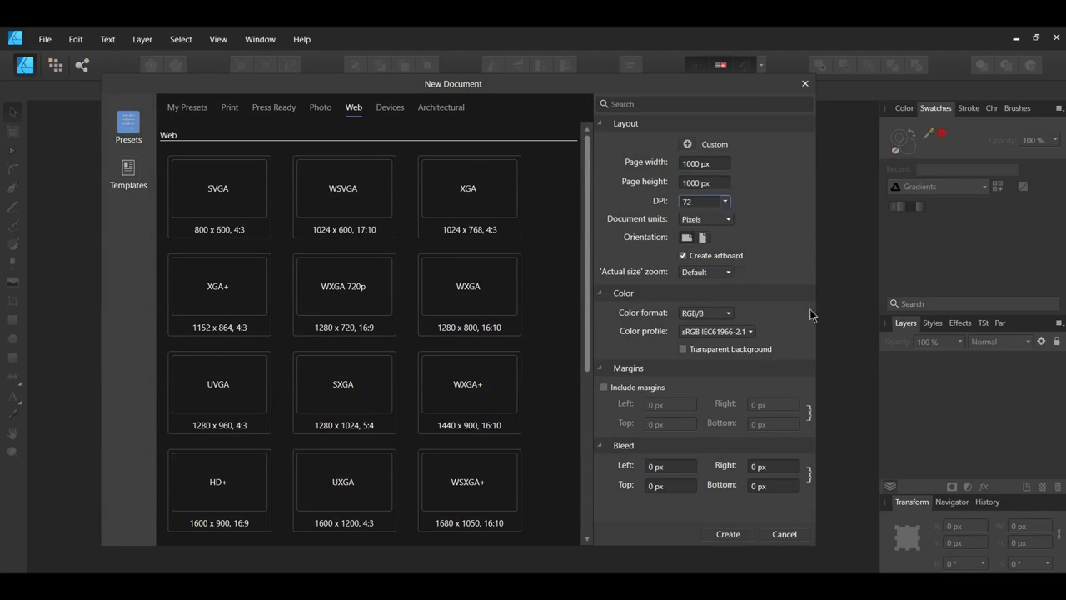
click(742, 534)
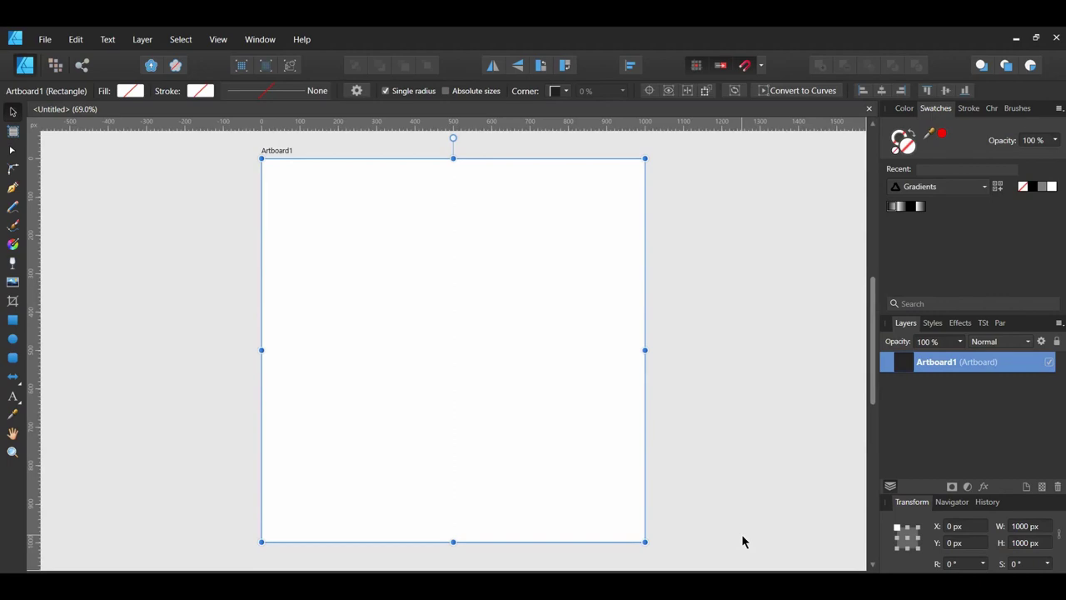
Step: Draw a rectangle about 628 by 399 px in the middle of the artboard, with black fill and no stroke
click(12, 319)
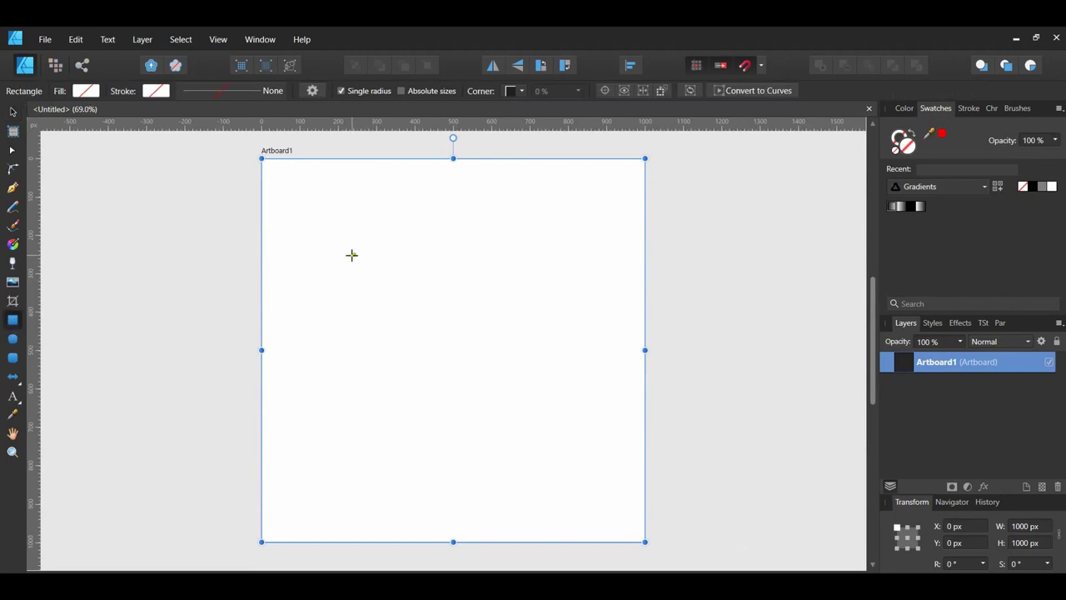
mouse_move(353, 254)
mouse_down()
mouse_move(405, 293)
mouse_move(519, 338)
mouse_move(569, 382)
mouse_up()
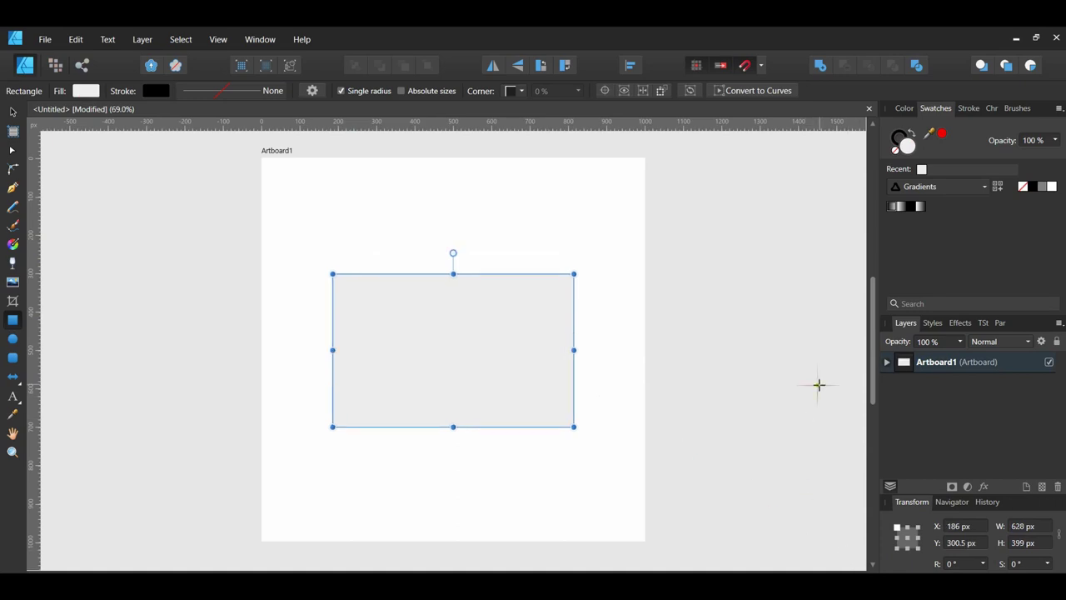
click(1033, 187)
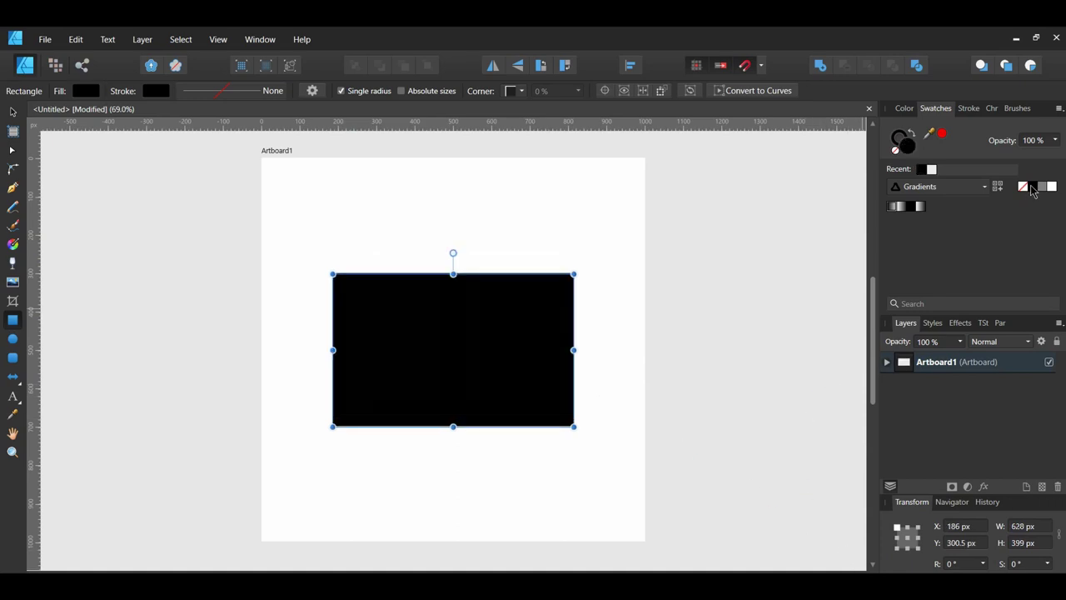
click(897, 149)
Step: Draw a white rectangle about 560 by 240 px inside the black one and centre it horizontally on the artboard
drag(360, 312, 548, 373)
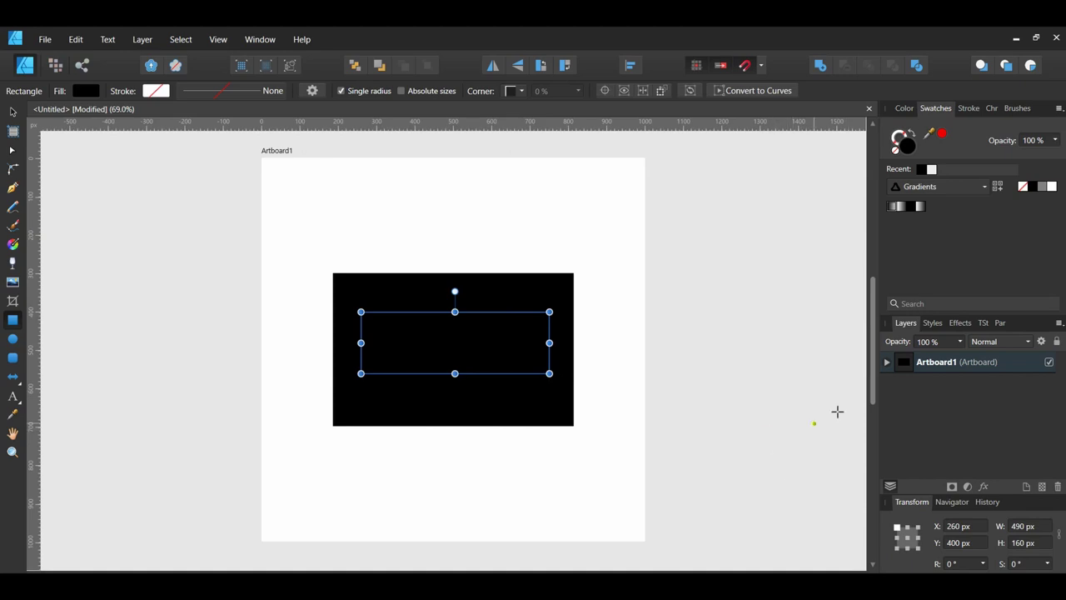
click(1053, 187)
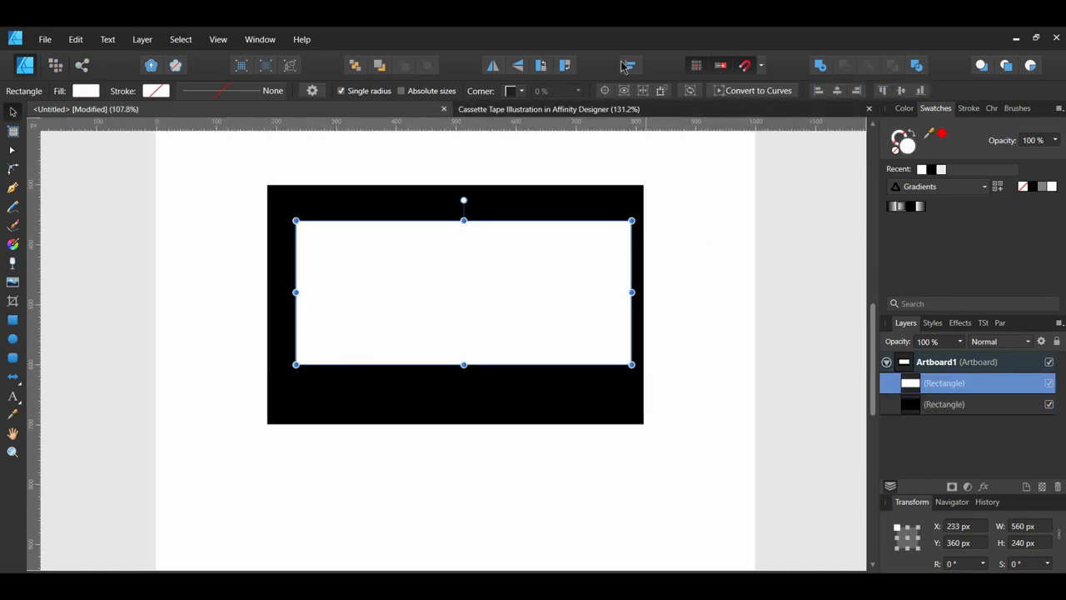
click(626, 67)
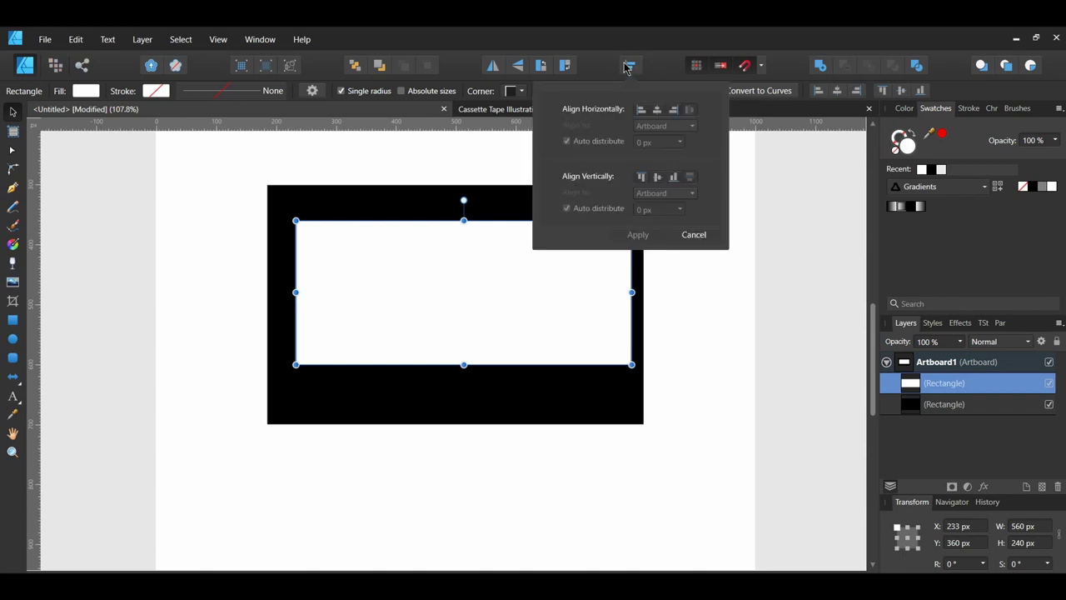
click(657, 111)
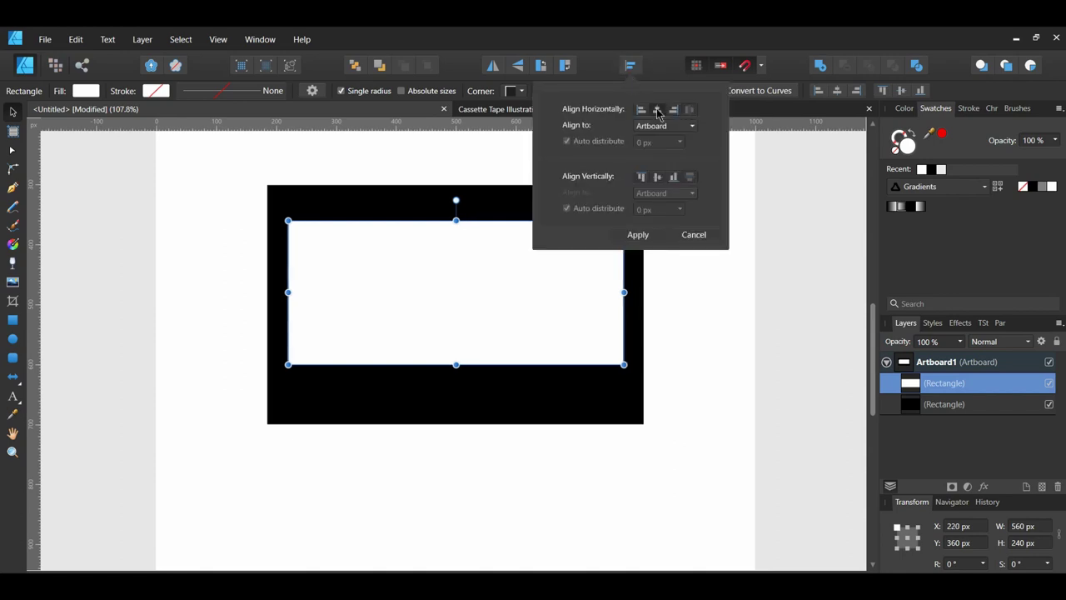
click(640, 236)
Step: Give the black rectangle rounded corners of 5 %
click(607, 404)
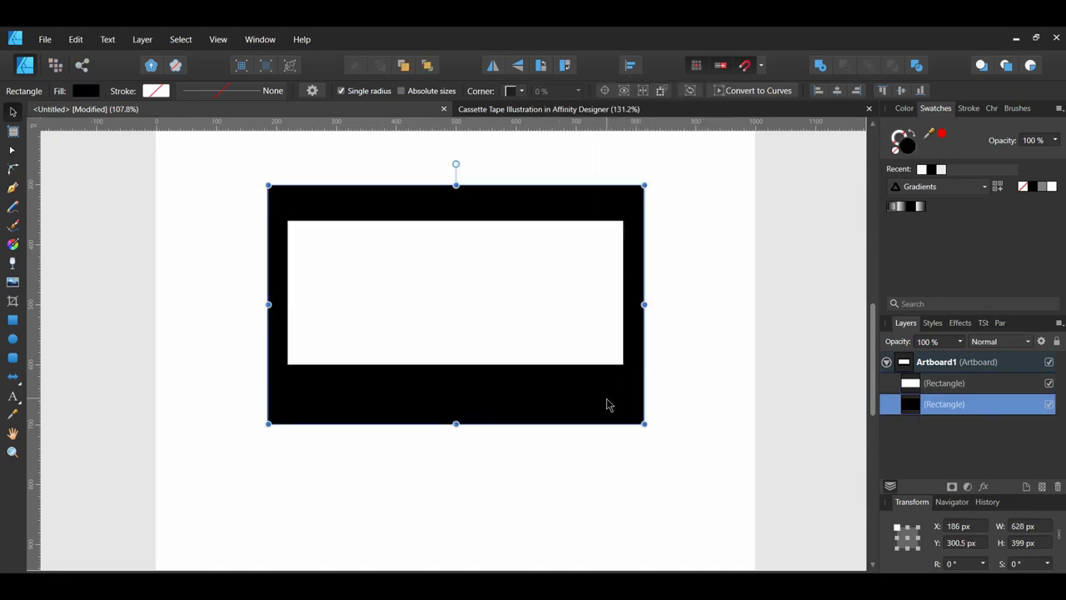
click(522, 92)
click(522, 123)
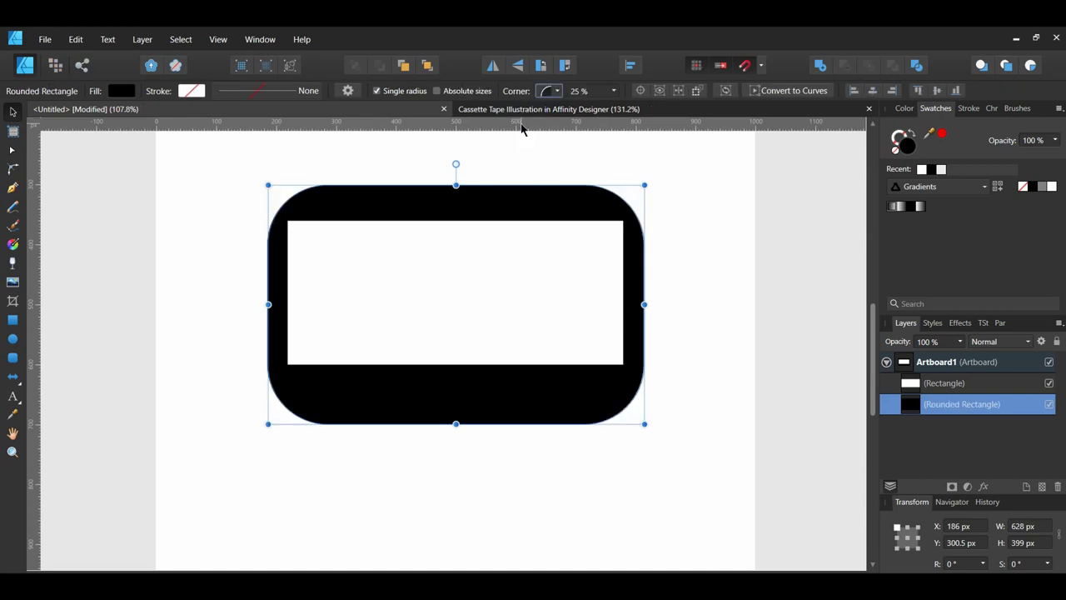
click(587, 90)
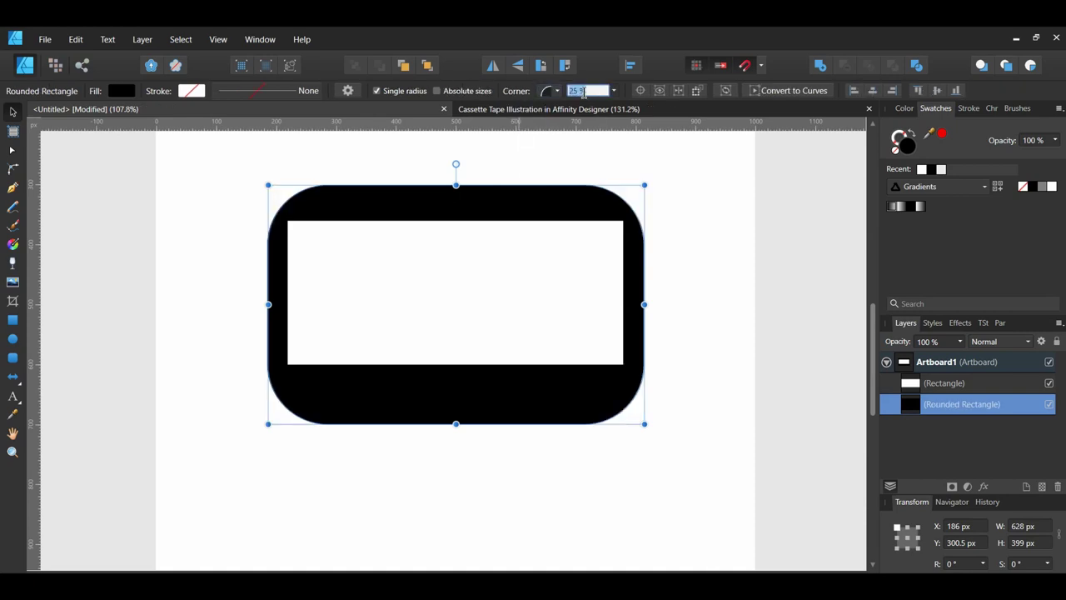
key(Return)
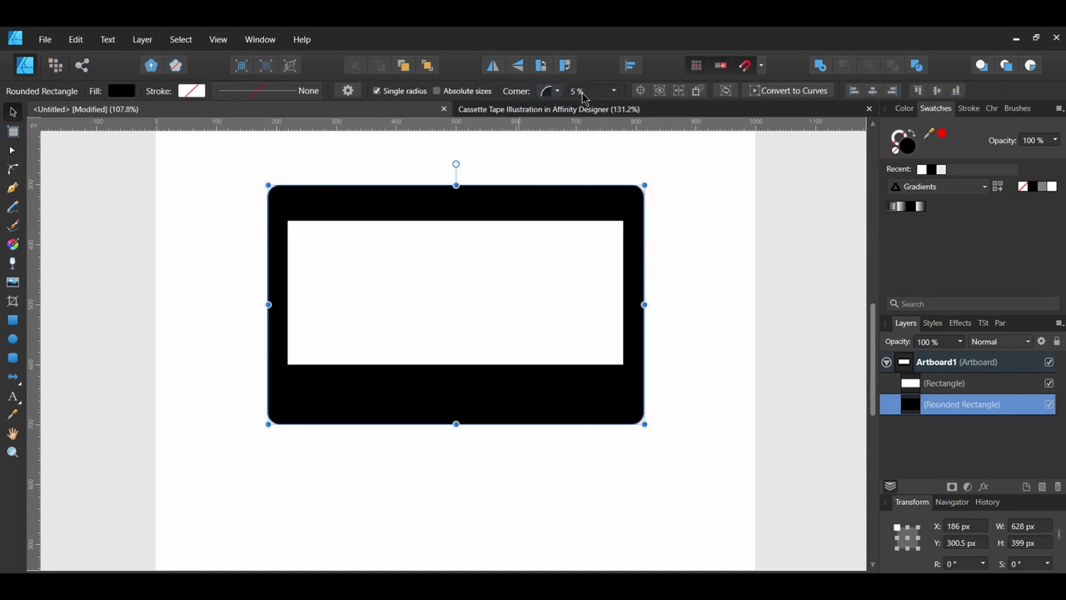
Step: Give the white rectangle rounded corners of 5 %, move it up near the black body's upper edge and deselect it
click(477, 288)
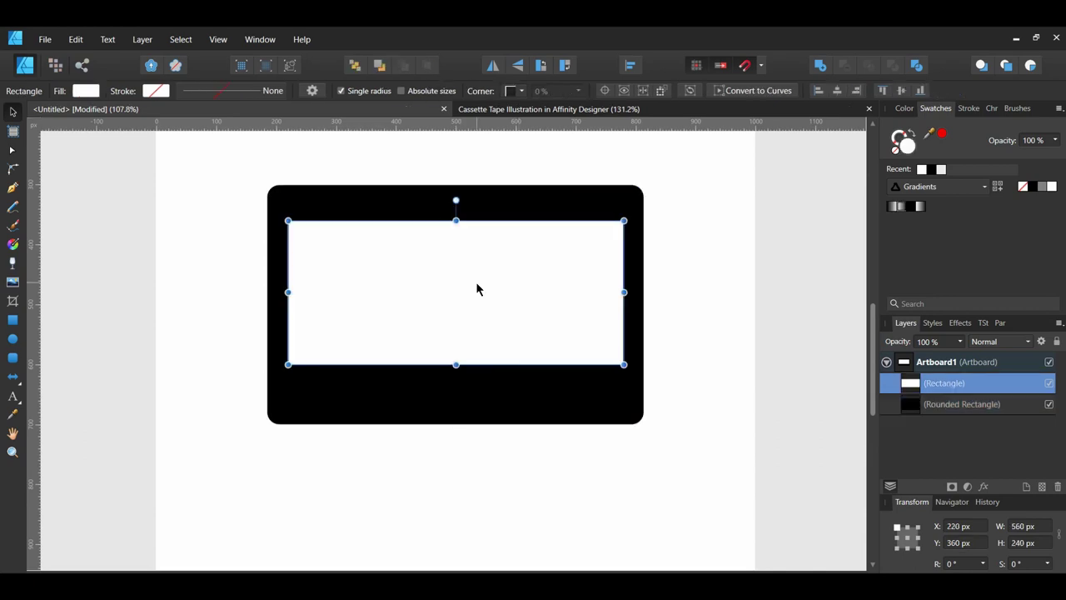
click(514, 90)
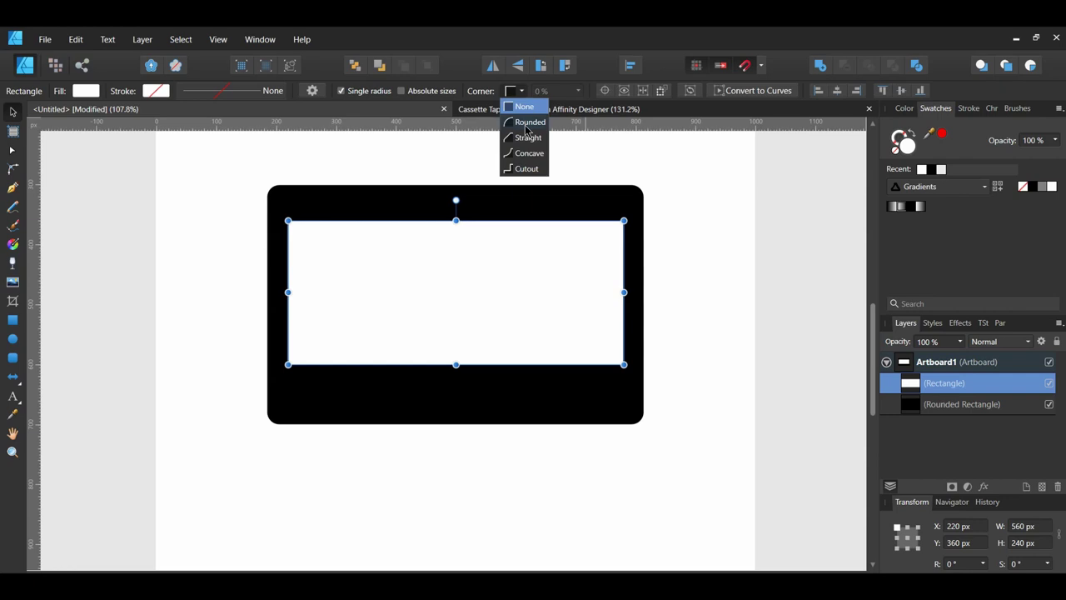
click(527, 122)
click(601, 90)
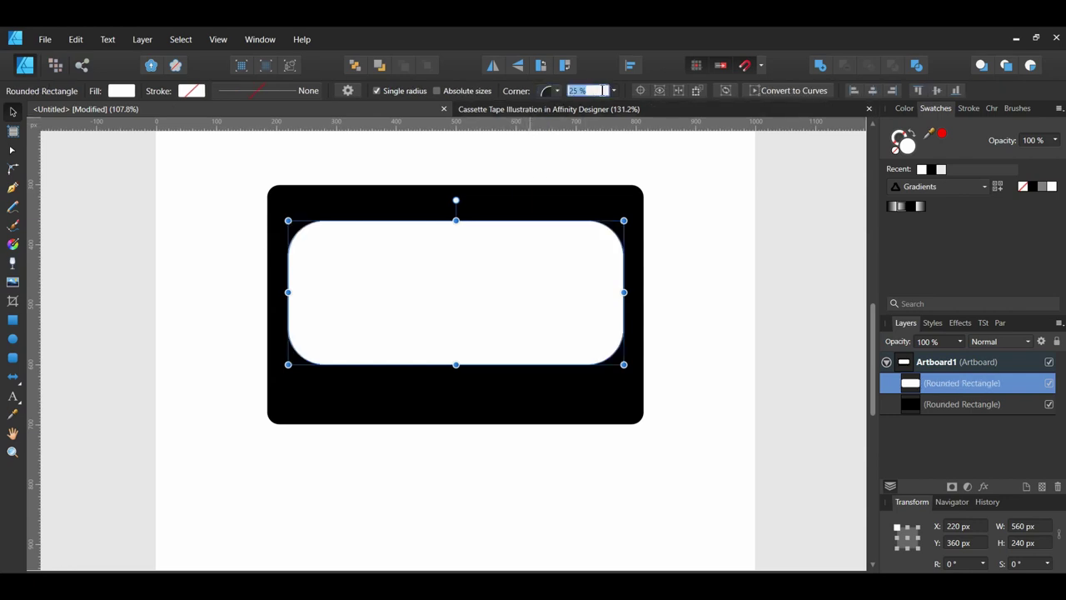
text(5)
key(Return)
key(ctrl+d)
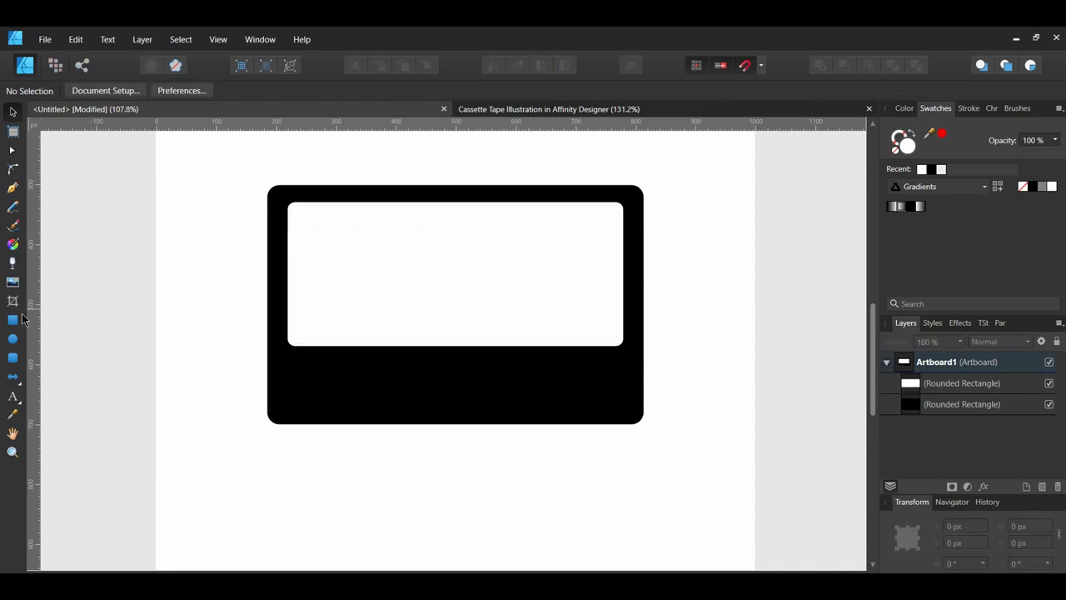
Step: Draw a black rectangle about 440 by 124 px in the middle of the white label
click(12, 320)
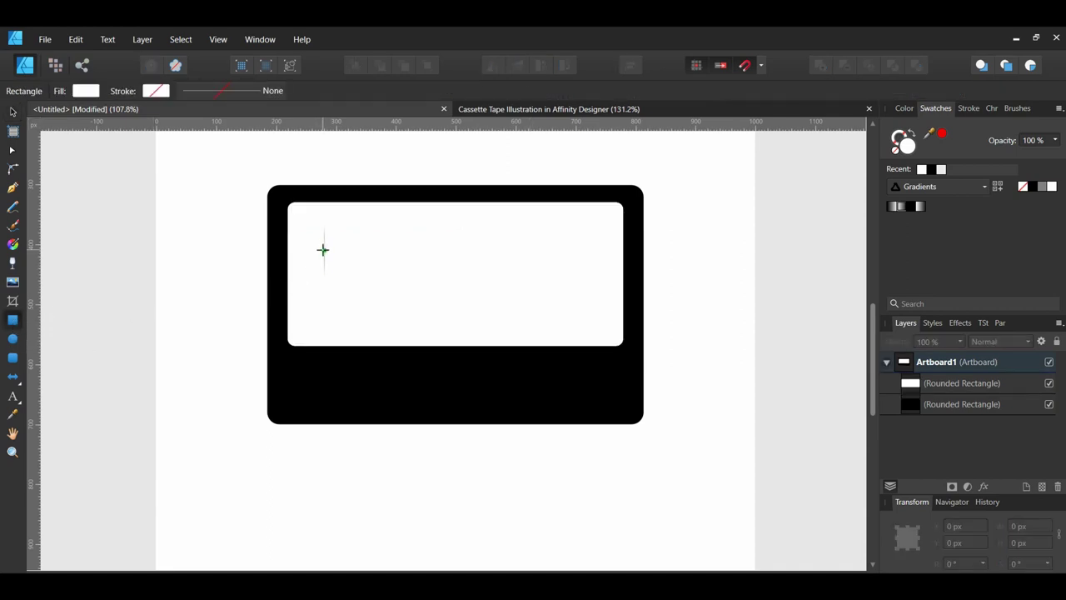
drag(323, 245, 576, 296)
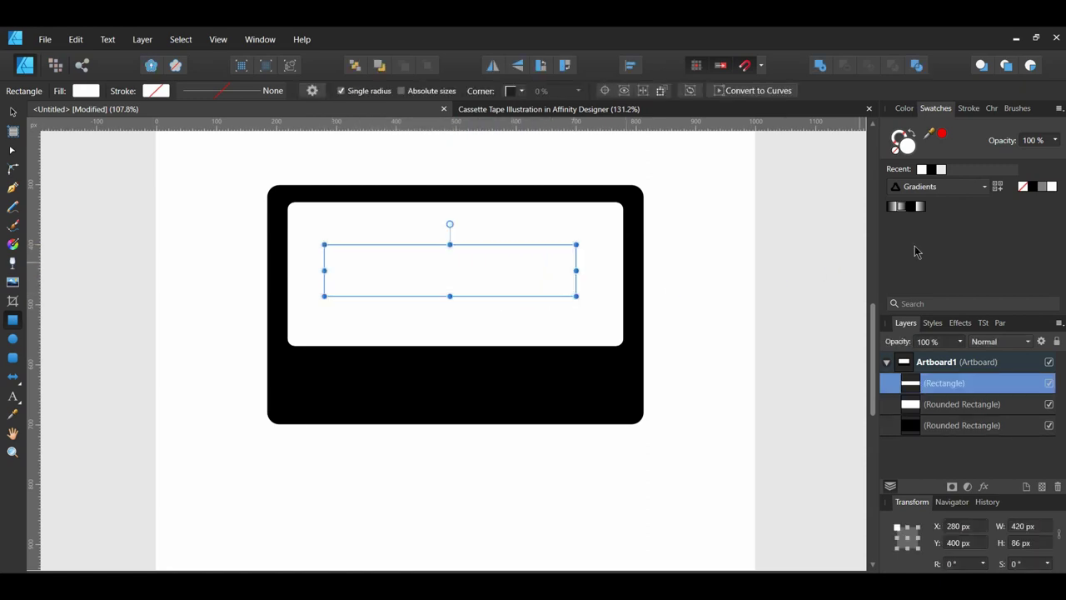
click(1033, 191)
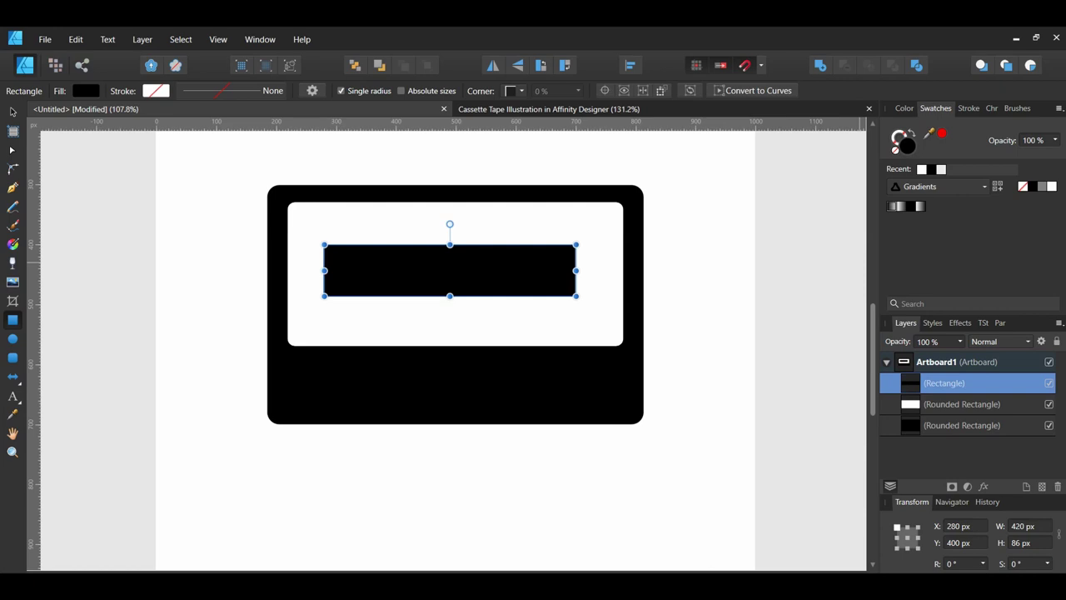
key(ctrl+z)
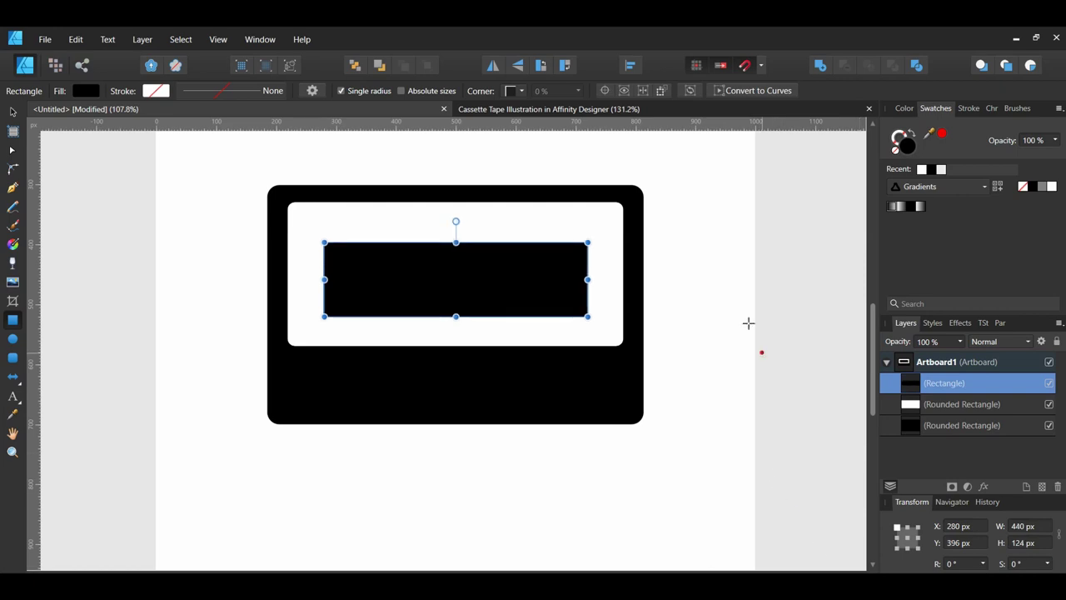
Step: Give the inner black rectangle rounded corners of 3 %
click(521, 90)
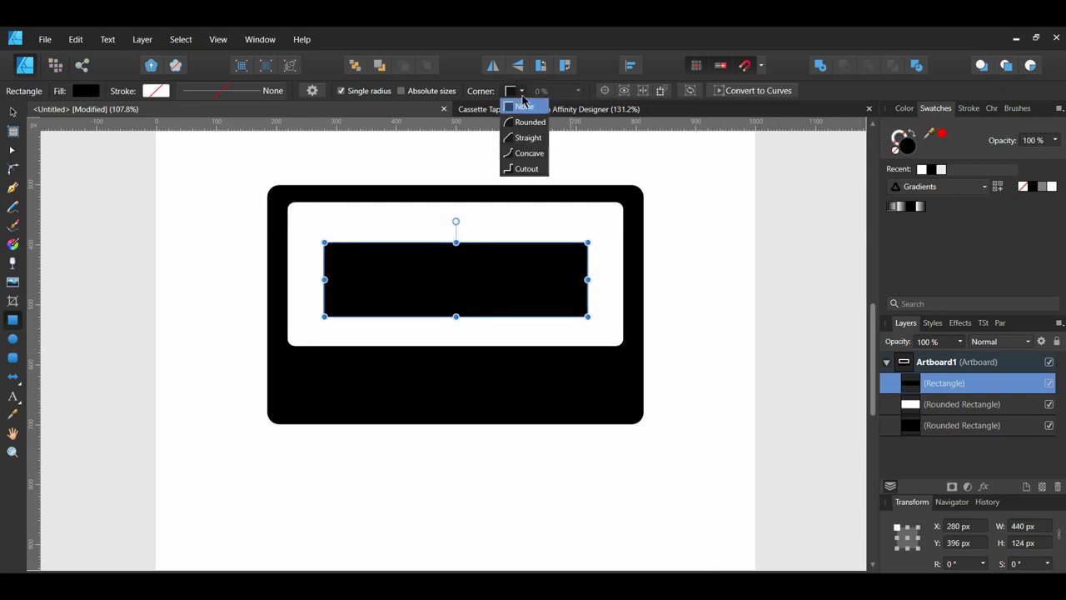
click(529, 124)
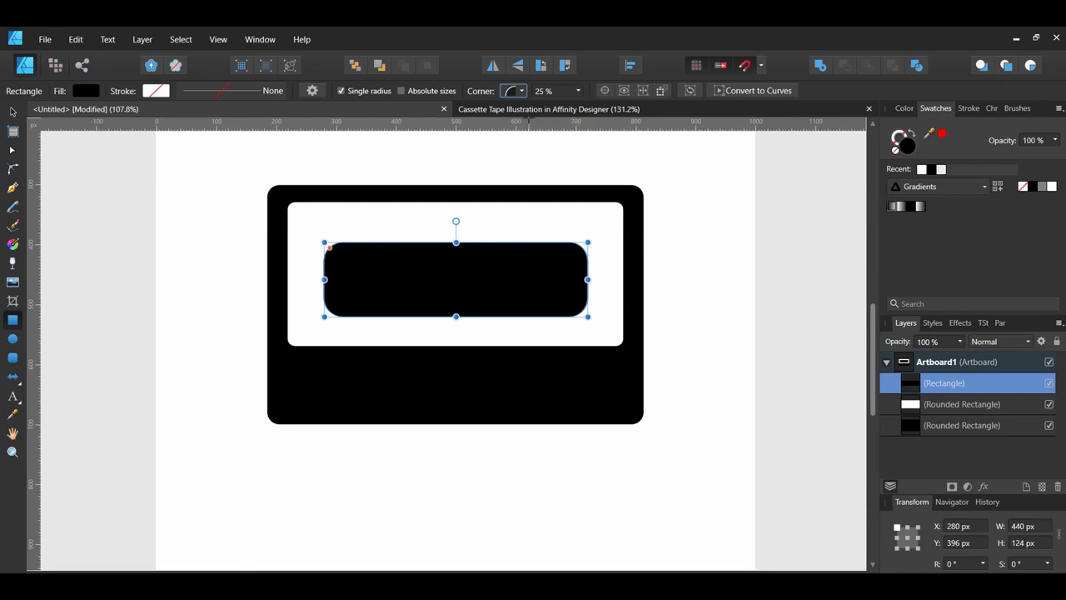
click(561, 93)
text(3)
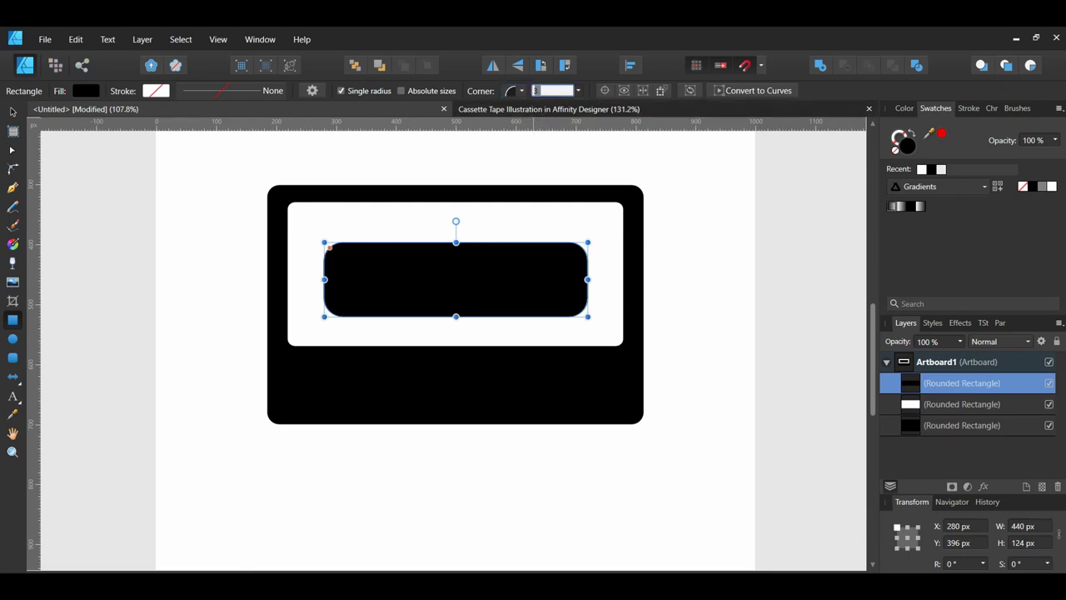
key(Return)
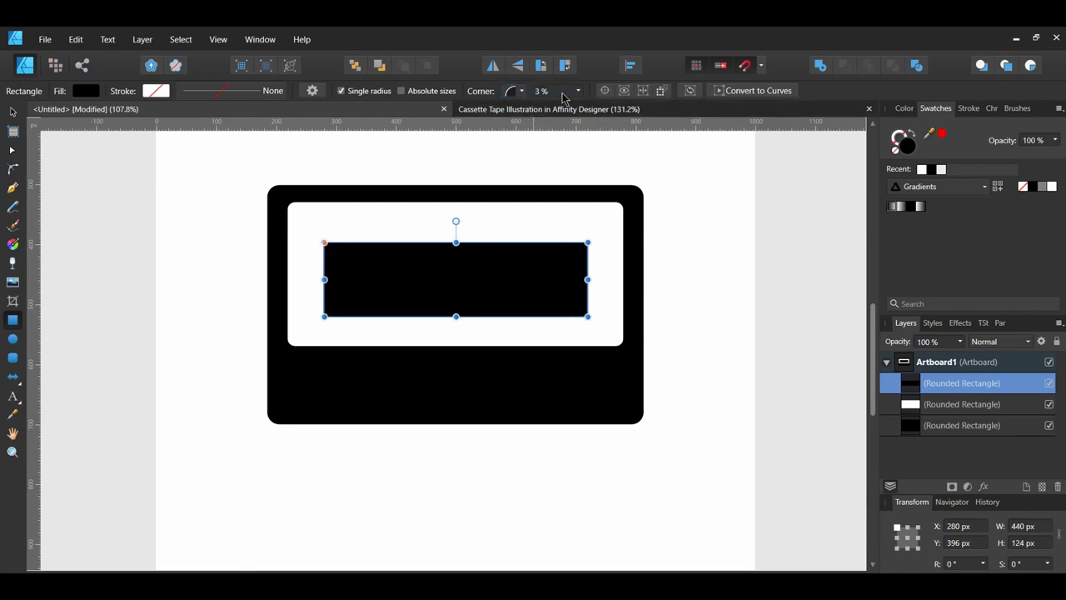
Step: Draw a circle about 100 px wide left of the cassette body and swap its black fill for a black stroke
click(12, 338)
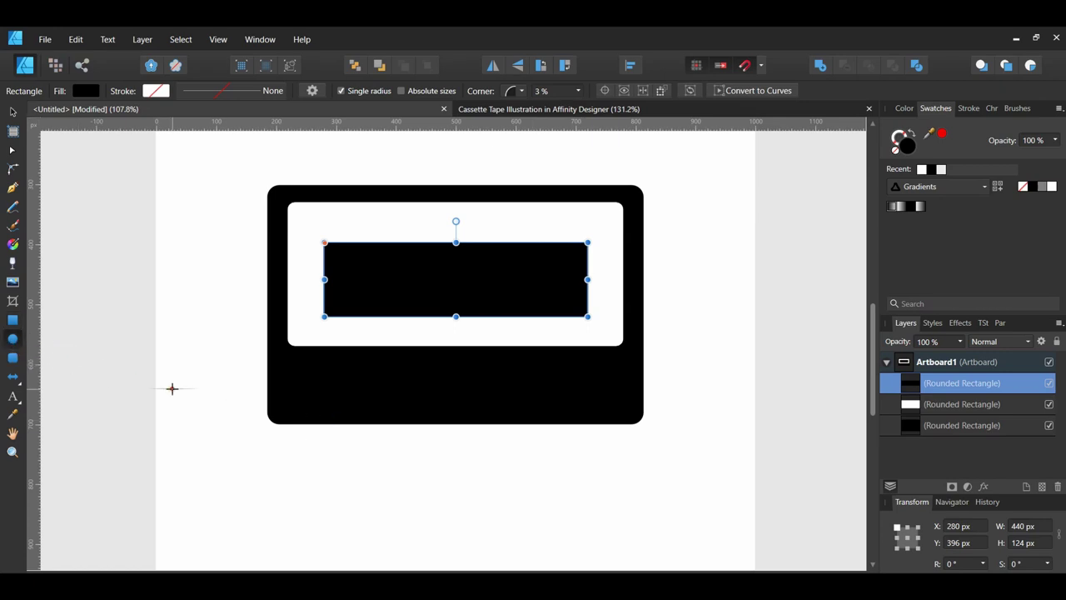
drag(174, 352, 222, 408)
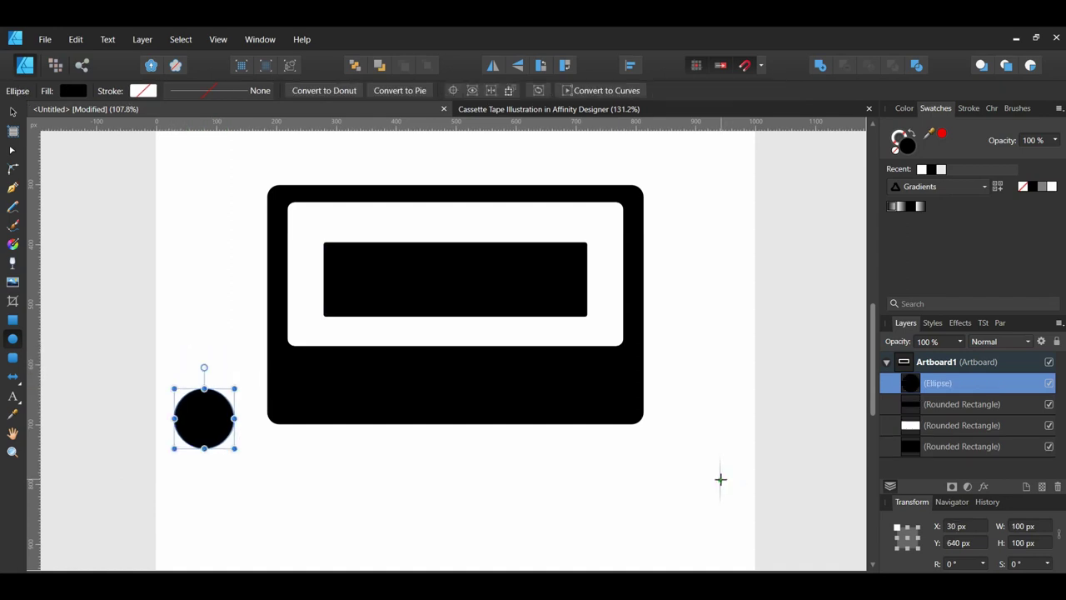
key(v)
key(shift+x)
key(shift+Right)
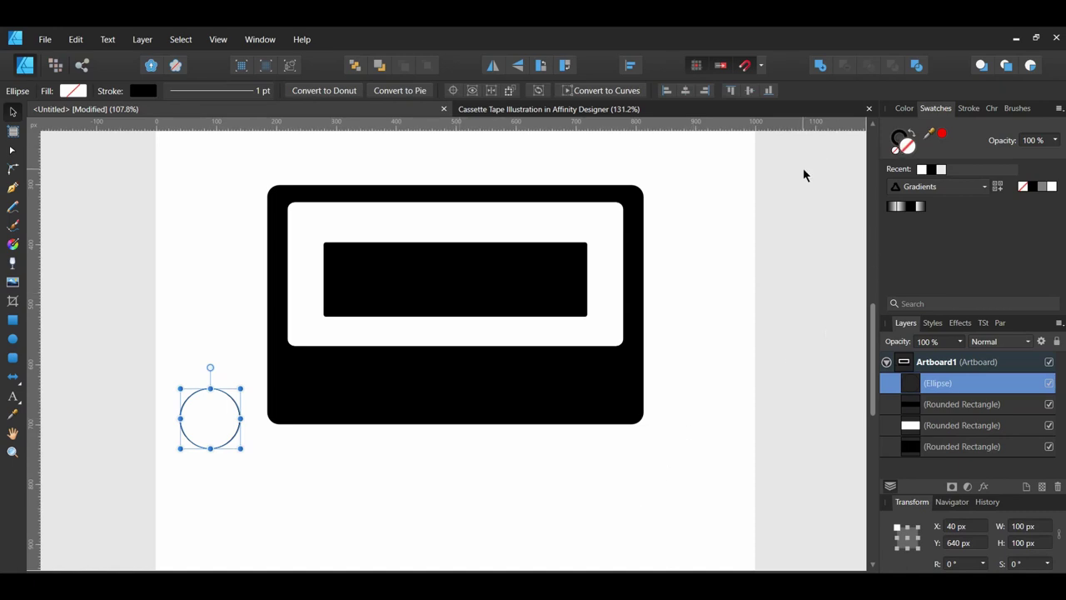
Step: Set the circle's stroke width to 10 pt
click(967, 109)
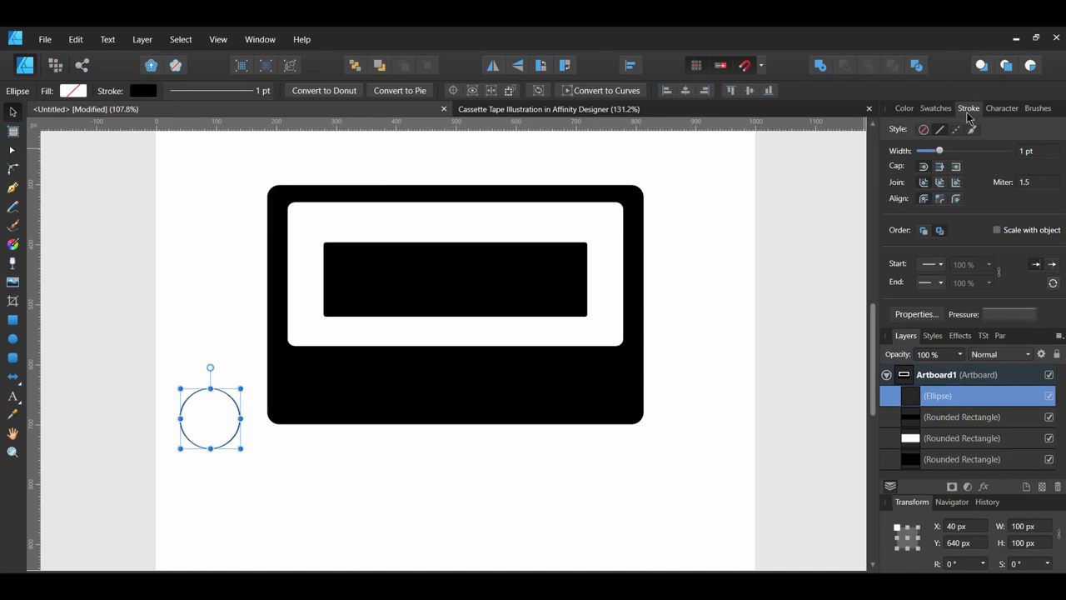
click(1035, 150)
text(10)
key(Return)
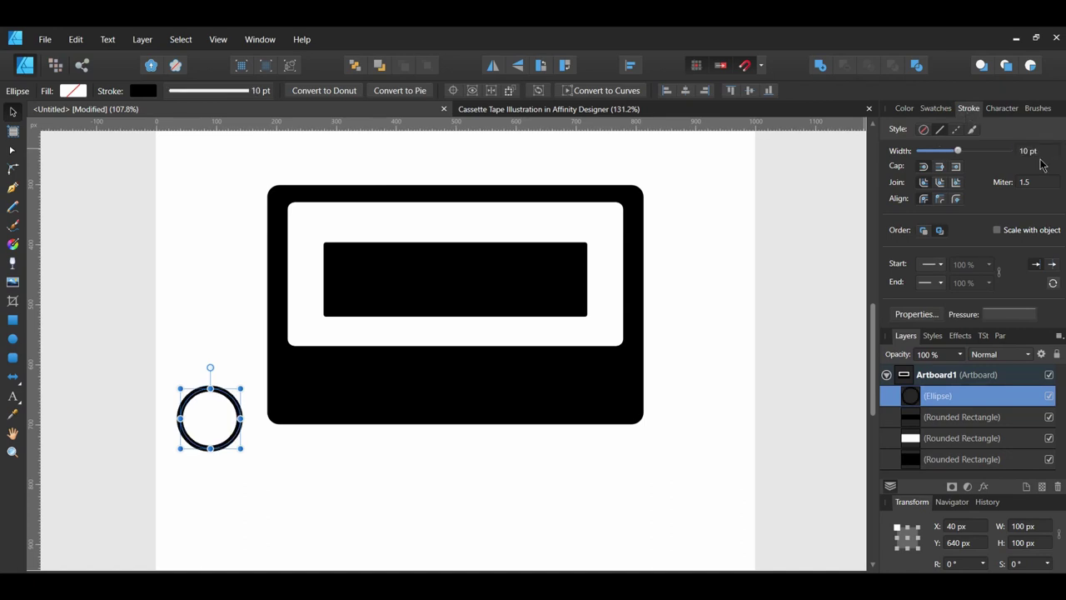
Step: Make the circle's stroke dashed, with a width of 14 pt and a dash pattern of 1, 2
click(955, 131)
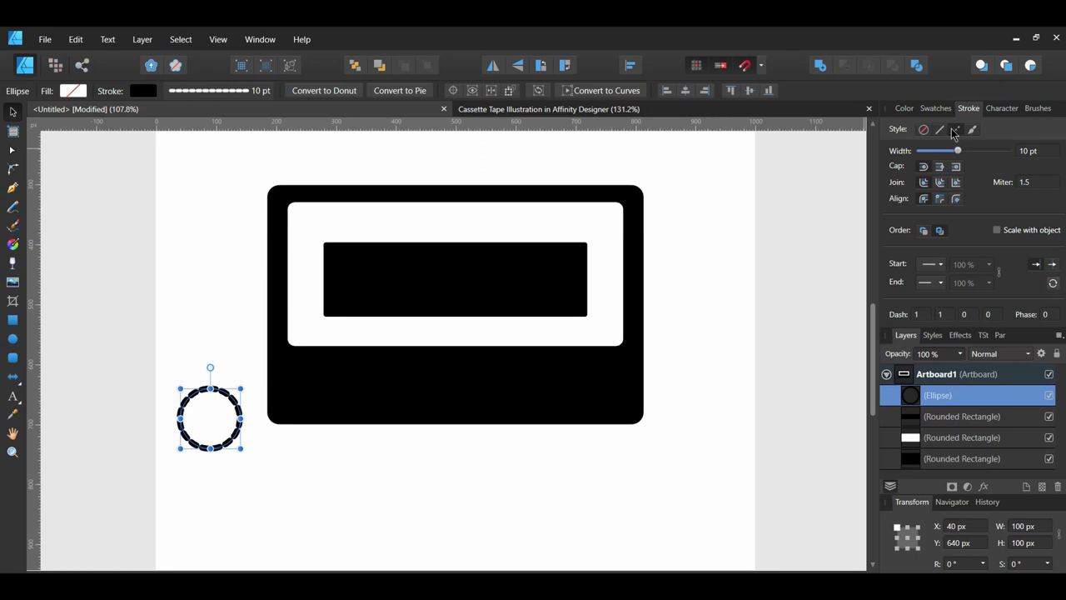
click(1035, 151)
text(14)
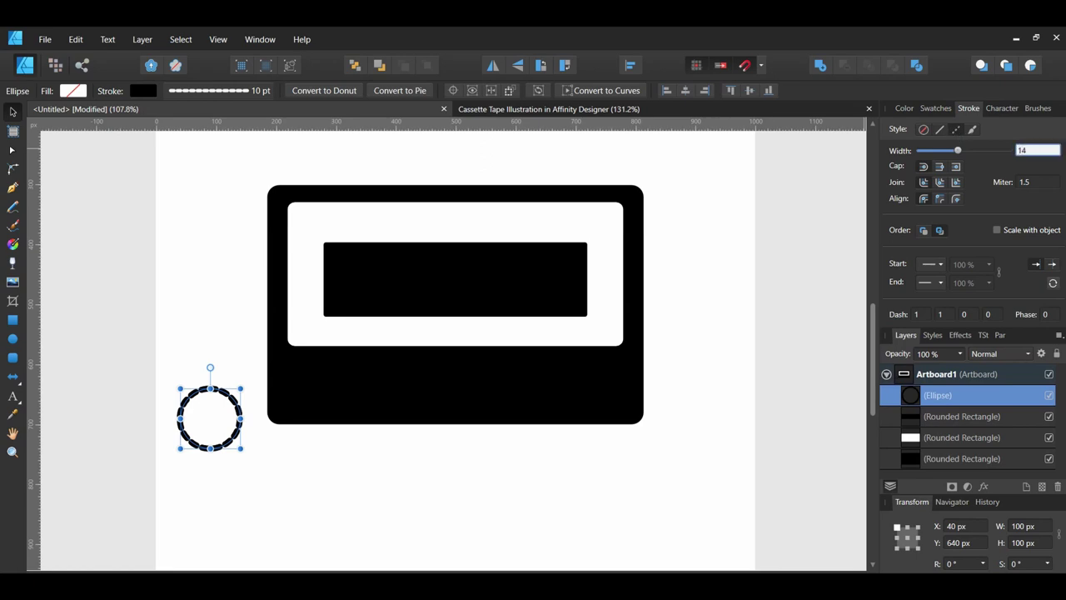
key(Return)
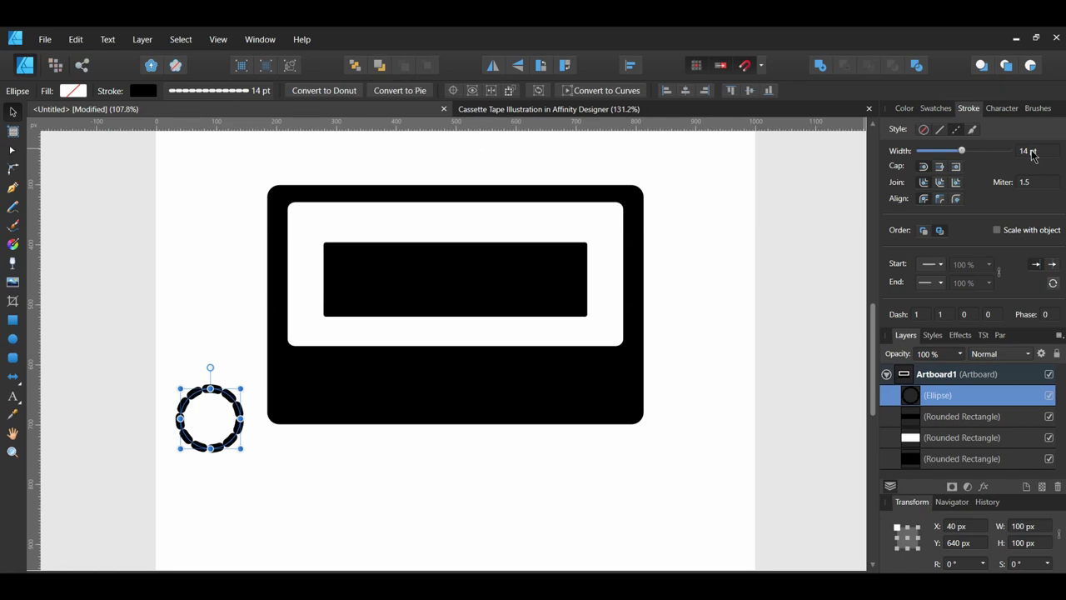
click(941, 314)
text(2)
key(Return)
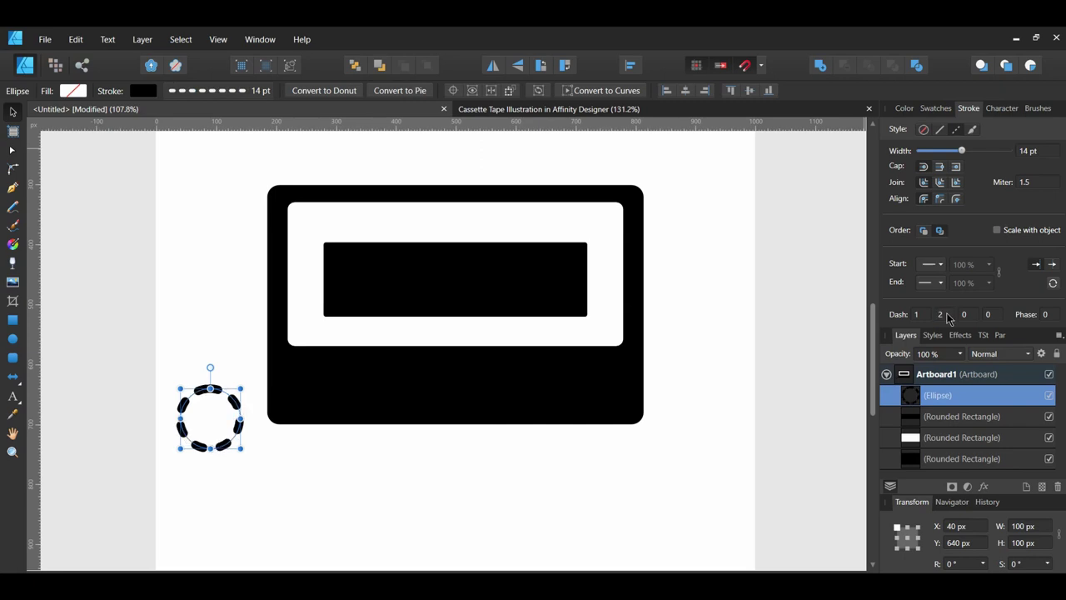
Step: Place the dashed circle at about 80 px wide inside the black rectangle's left end and make its stroke white
drag(220, 444, 382, 299)
click(935, 108)
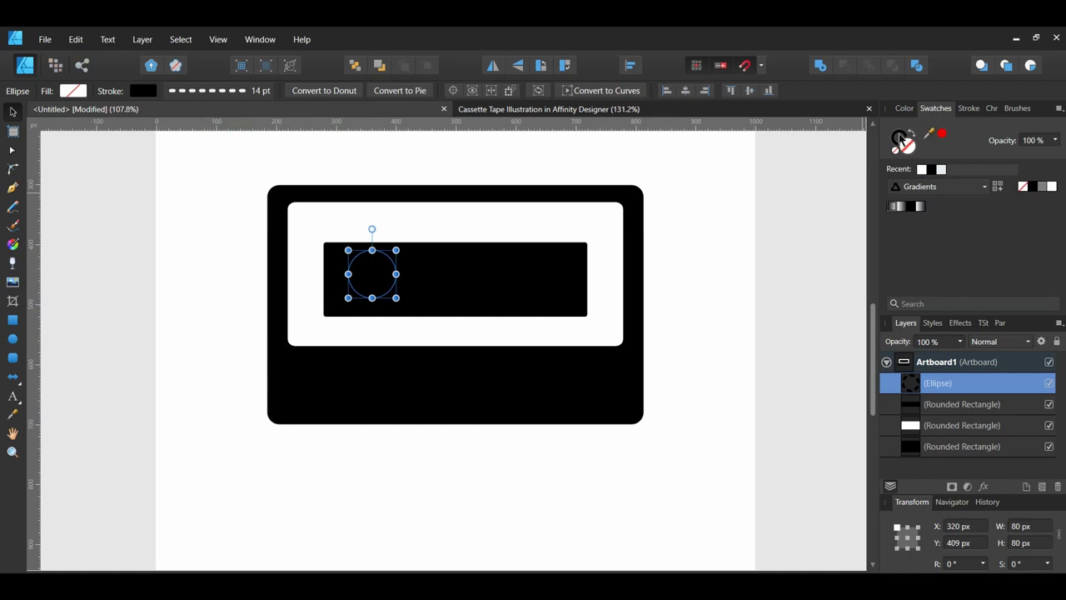
click(1051, 186)
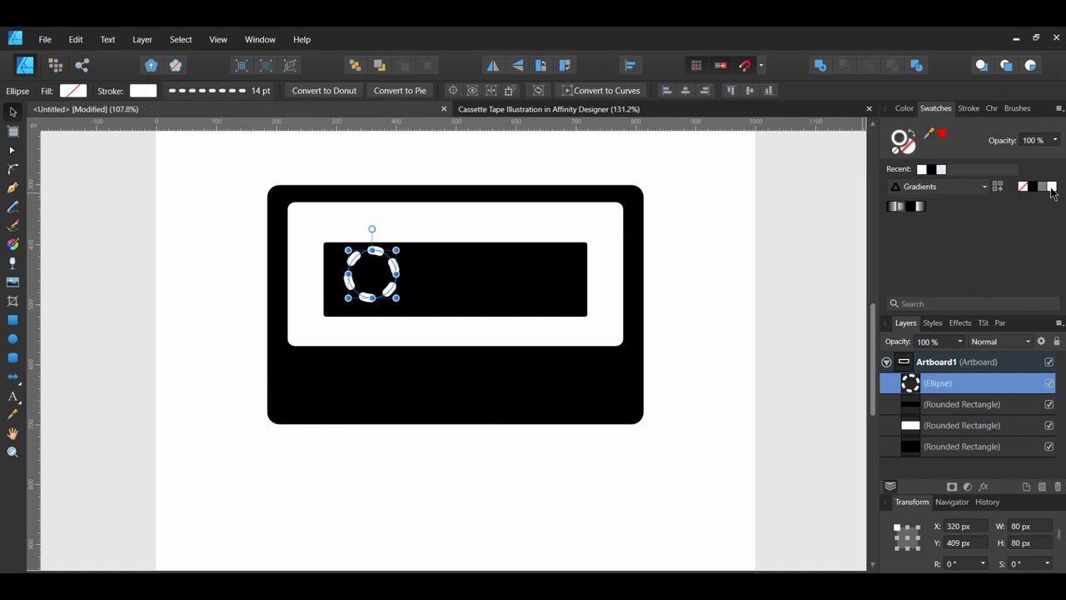
click(799, 447)
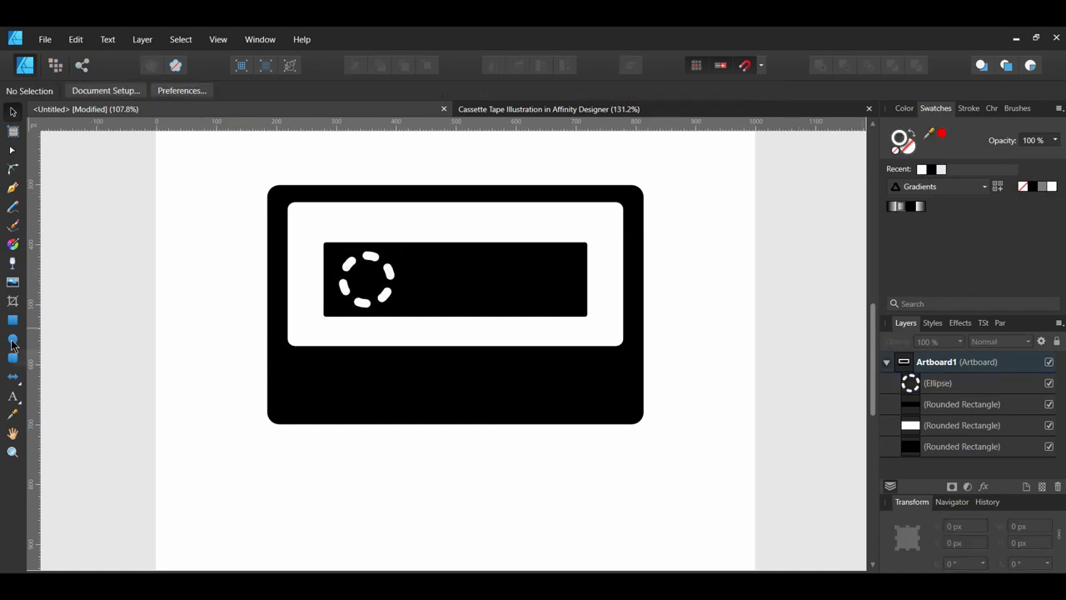
Step: Draw a circle about 100 px wide around the dashed ring and switch its stroke to a solid line
click(13, 338)
drag(350, 258, 379, 287)
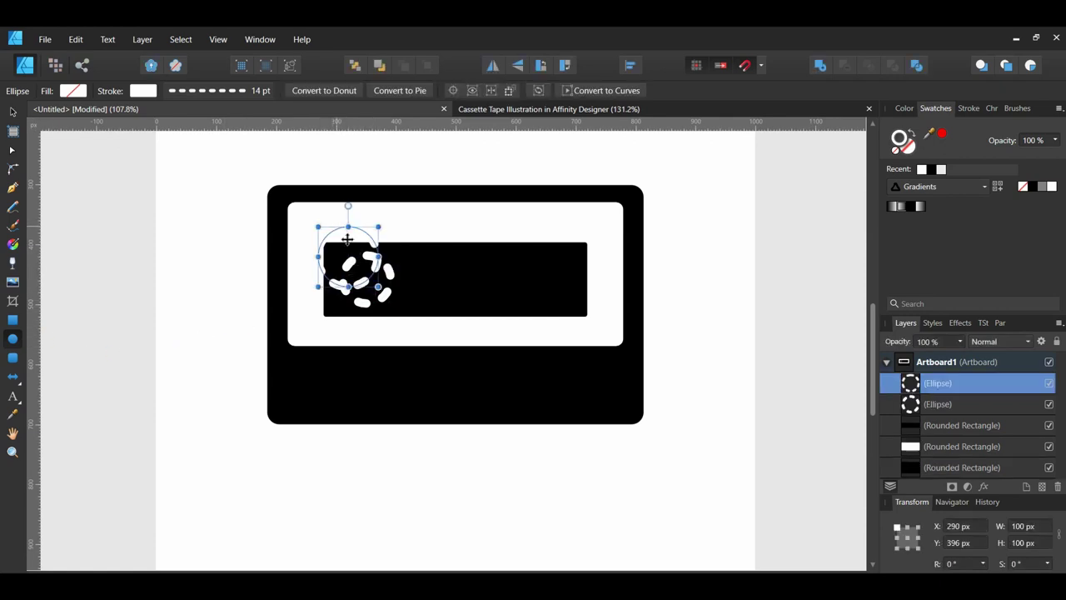
drag(336, 225, 355, 250)
click(966, 110)
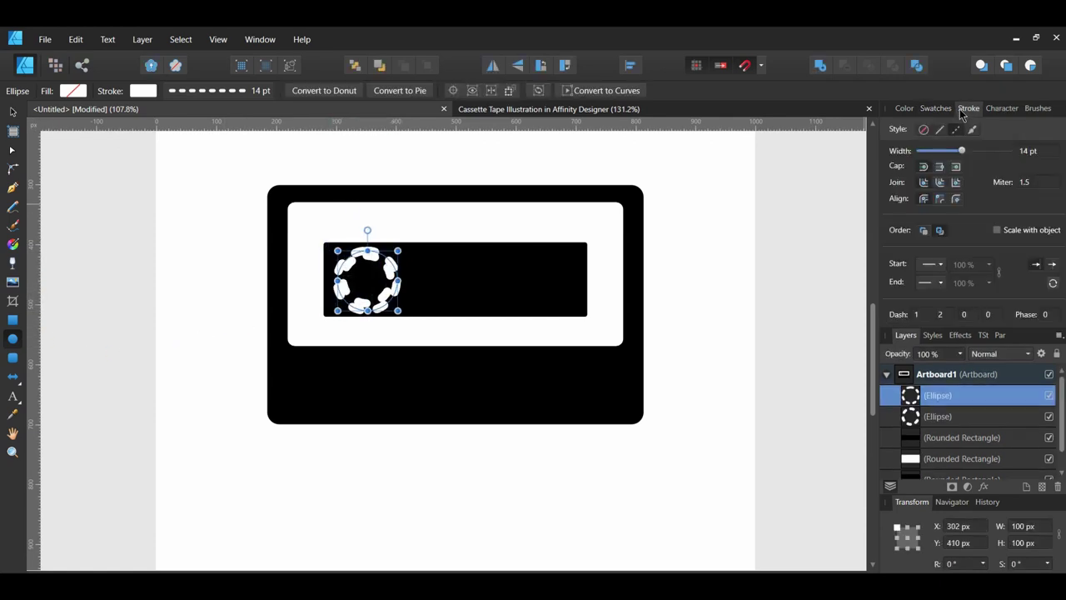
click(939, 130)
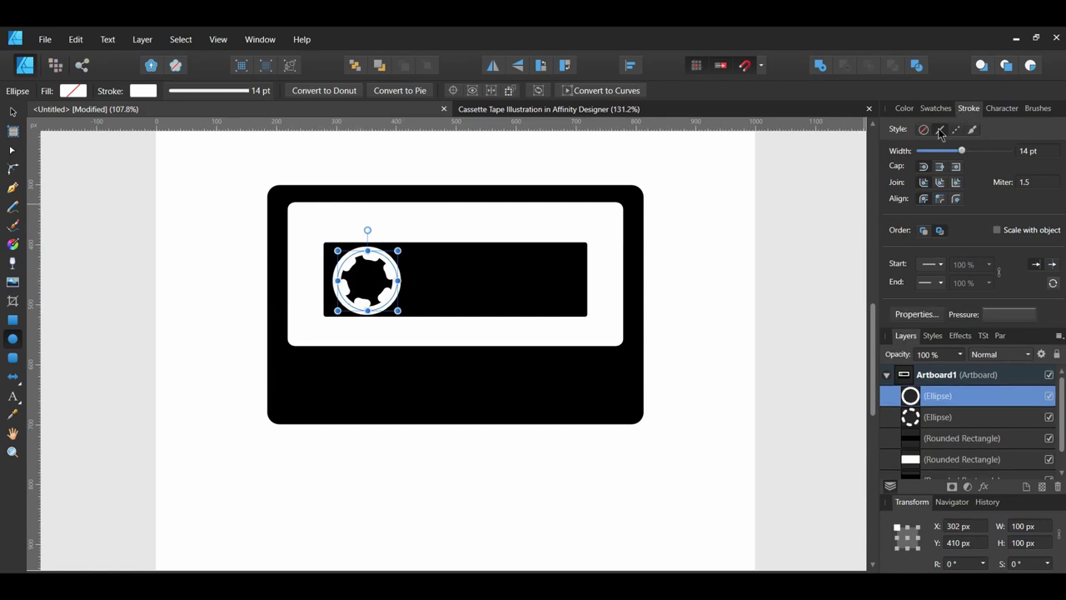
Step: Set the outer circle's stroke color to #BEBEBE
click(935, 108)
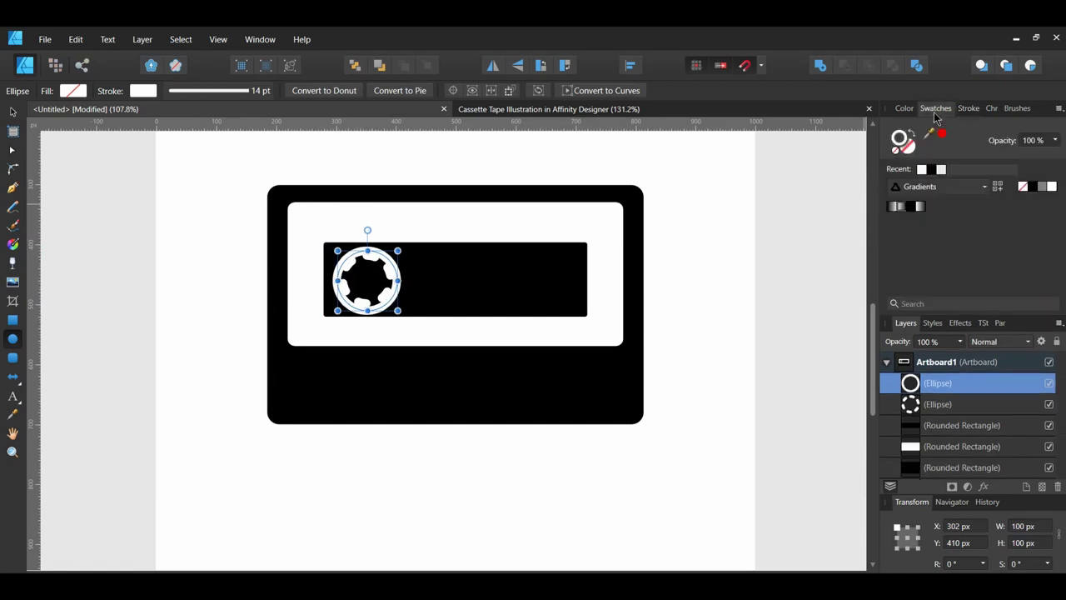
double_click(902, 146)
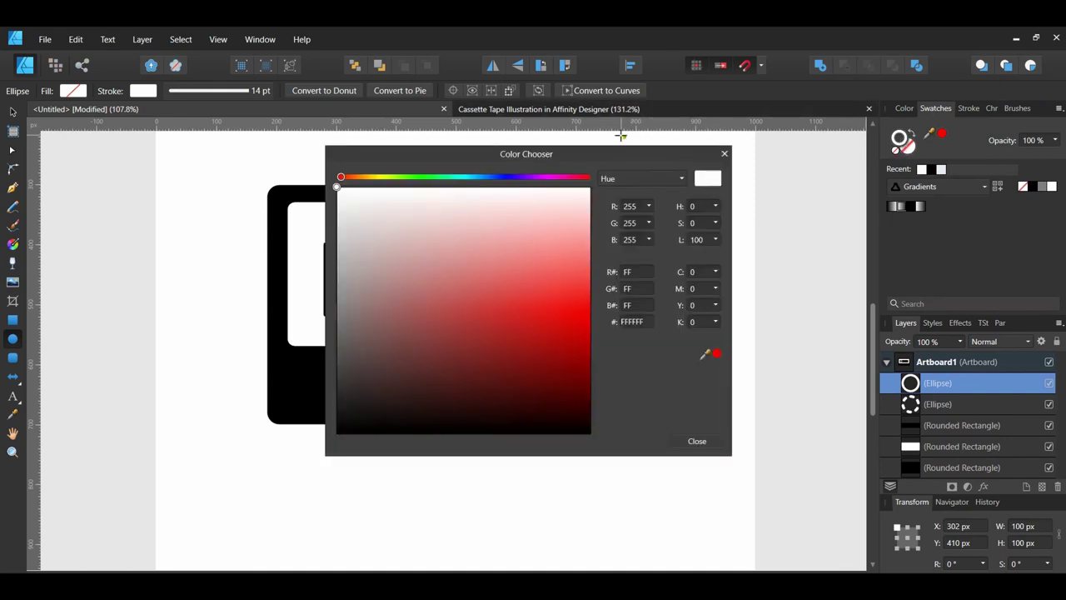
drag(523, 150, 798, 135)
click(908, 302)
text(bebebe)
key(Return)
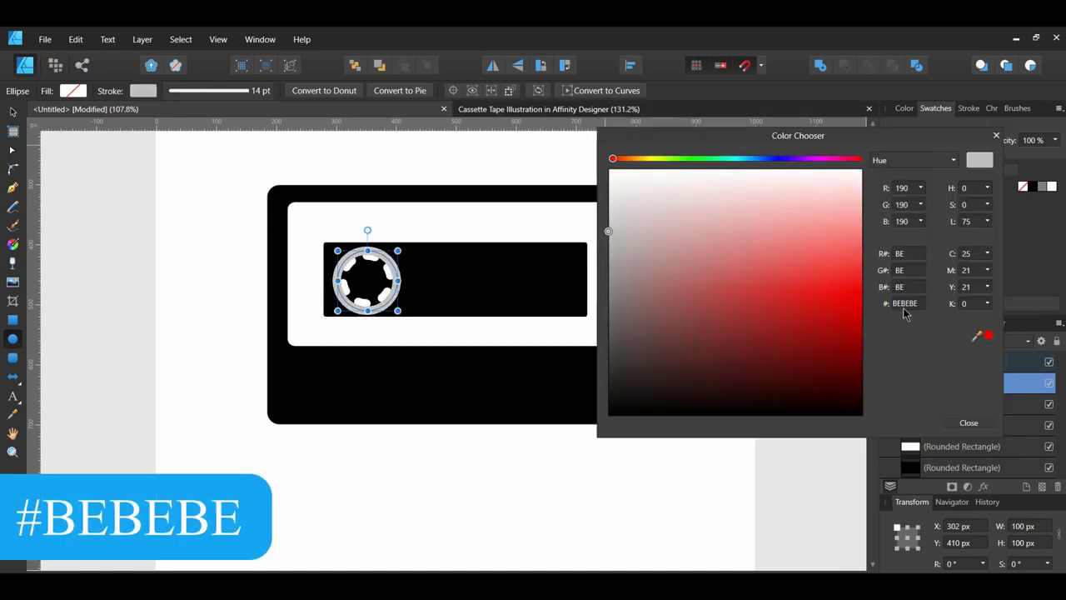
click(968, 423)
key(ctrl+d)
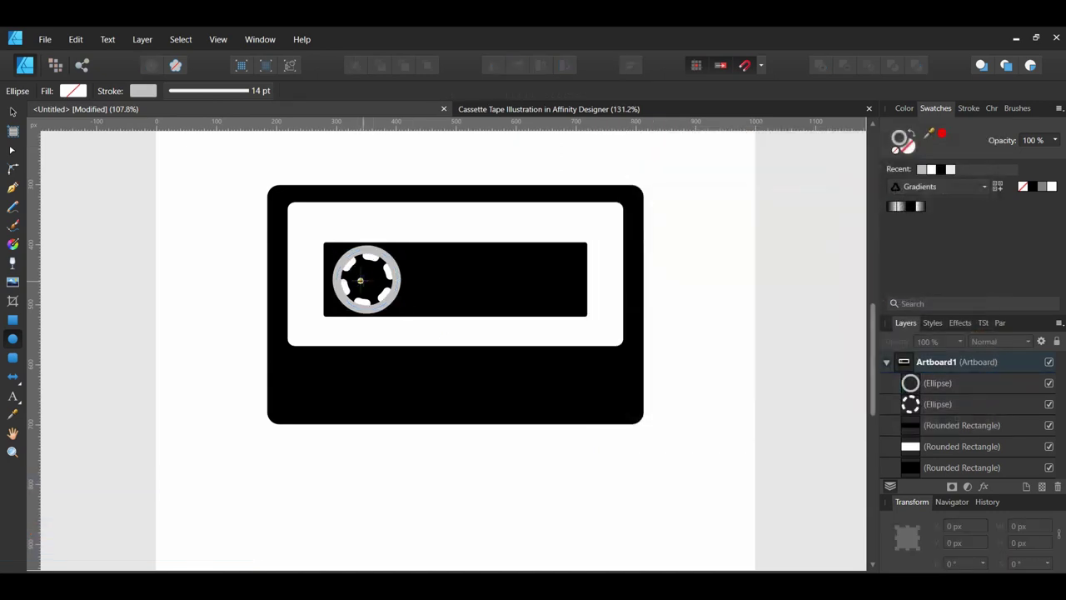
Step: Draw a circle about 60 px wide in the middle of the reel, with a white fill and no stroke
drag(367, 275, 385, 293)
click(908, 152)
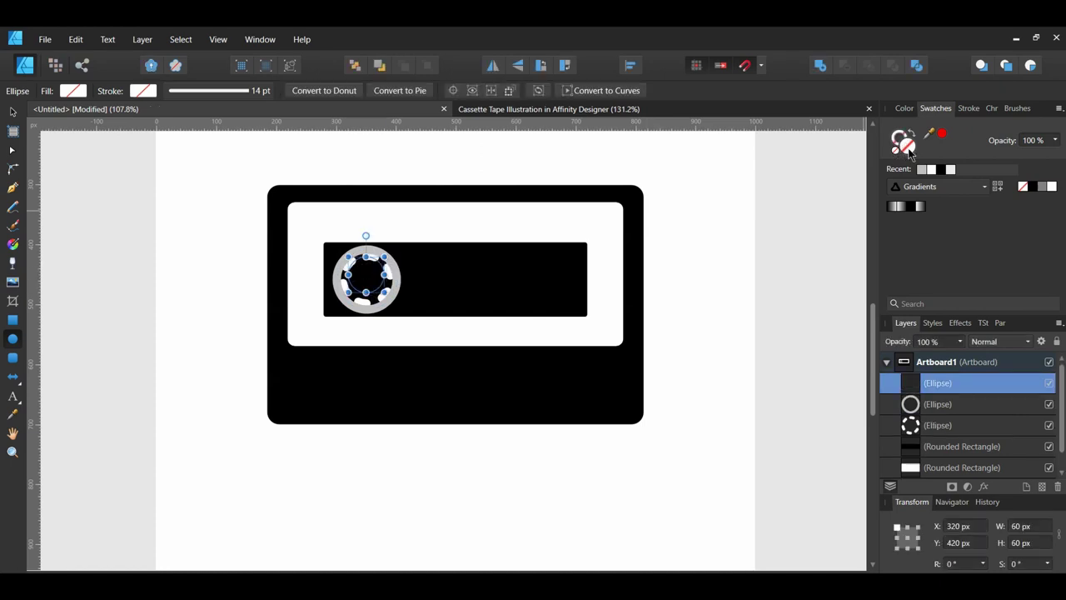
click(1052, 187)
drag(362, 234, 364, 241)
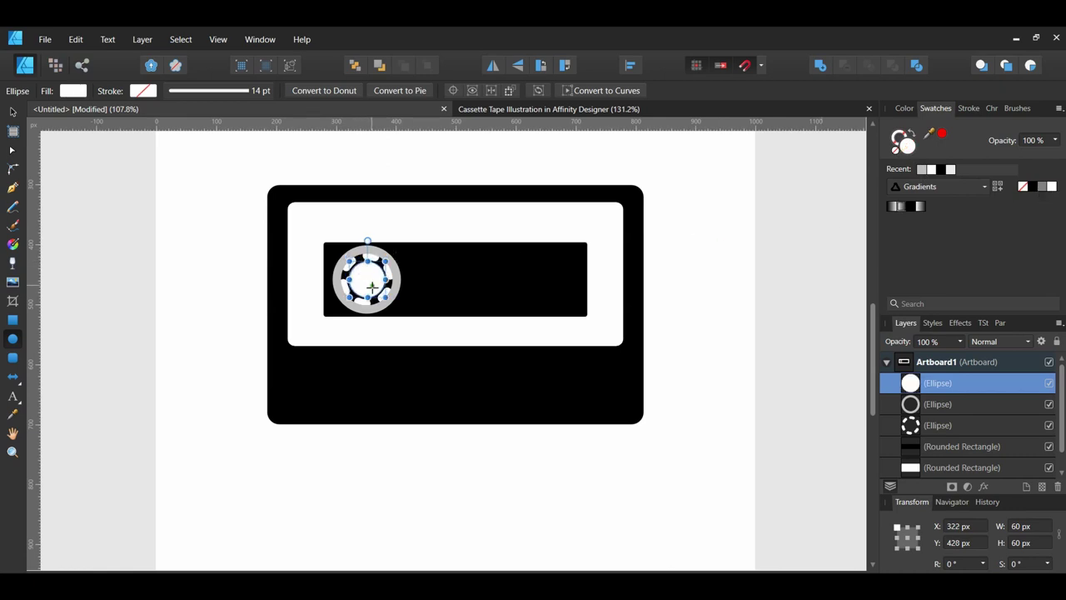
key(ctrl+d)
Step: Group the three reel circles and place a duplicate of the group at the black rectangle's right end
key(v)
drag(249, 239, 415, 323)
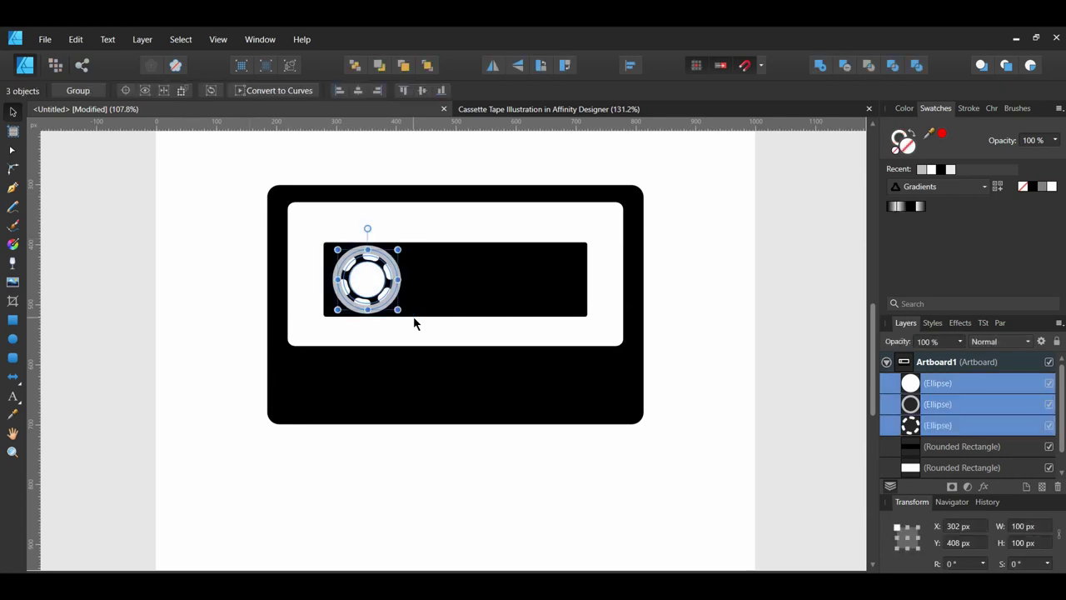
key(ctrl+g)
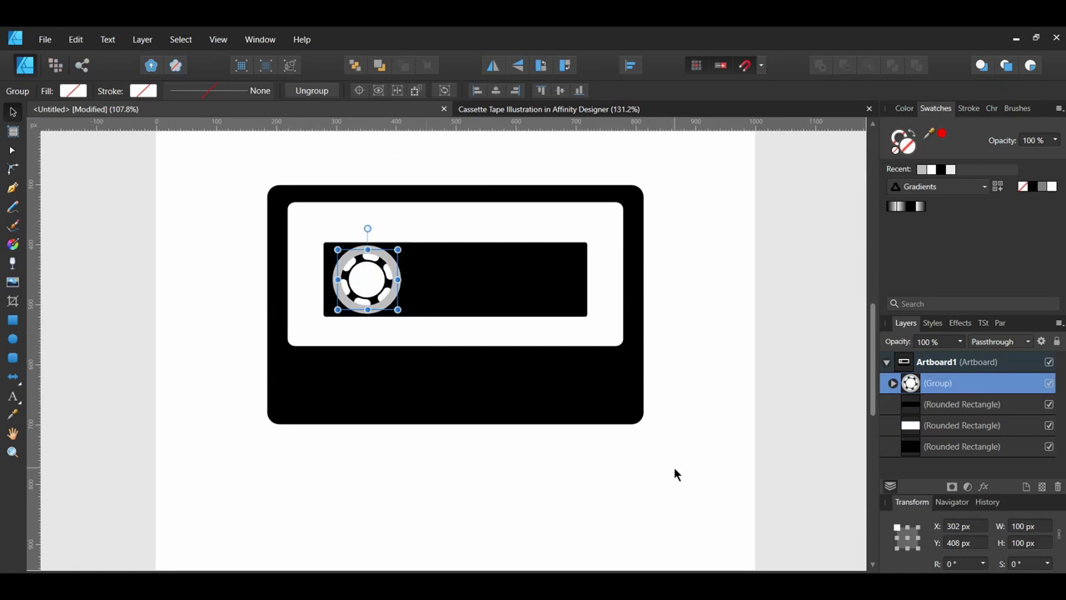
key(ctrl+j)
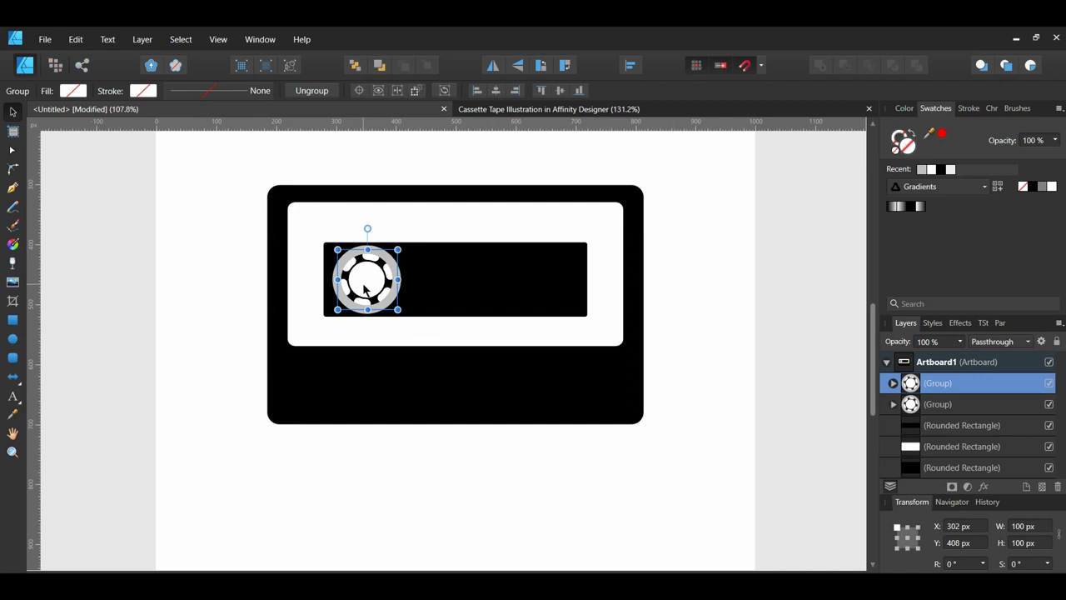
drag(364, 287, 541, 290)
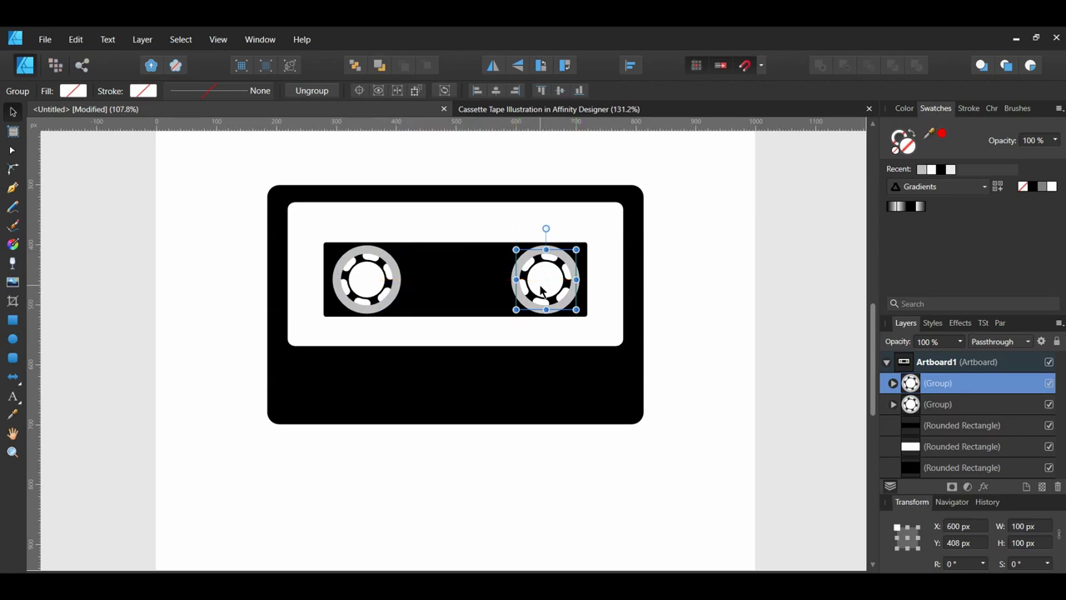
drag(541, 290, 538, 290)
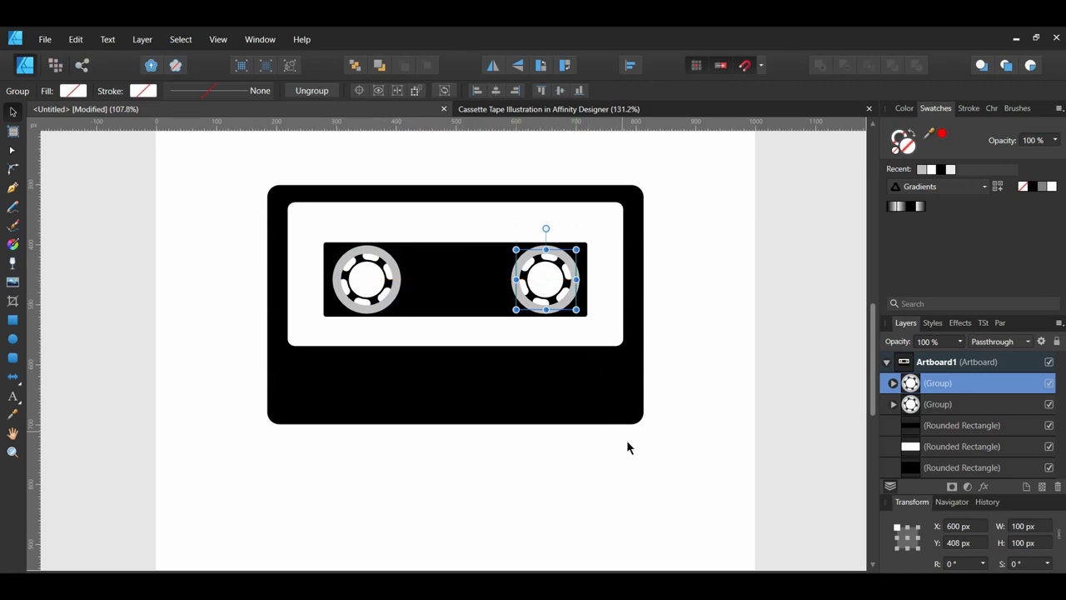
Step: Nest both reel groups inside the inner black rounded rectangle's layer
shift+click(888, 410)
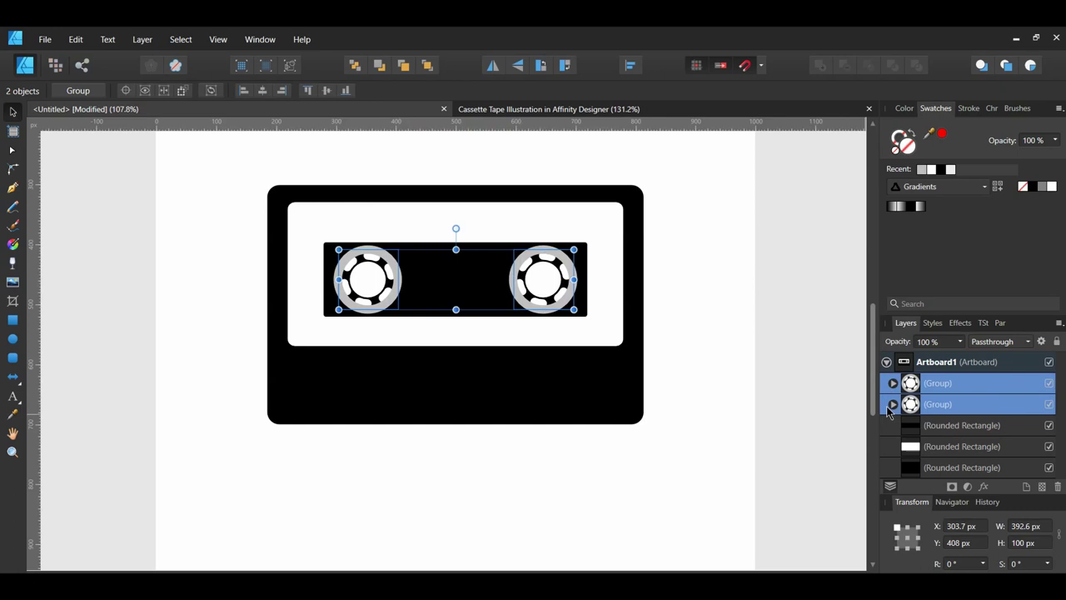
drag(889, 410, 933, 434)
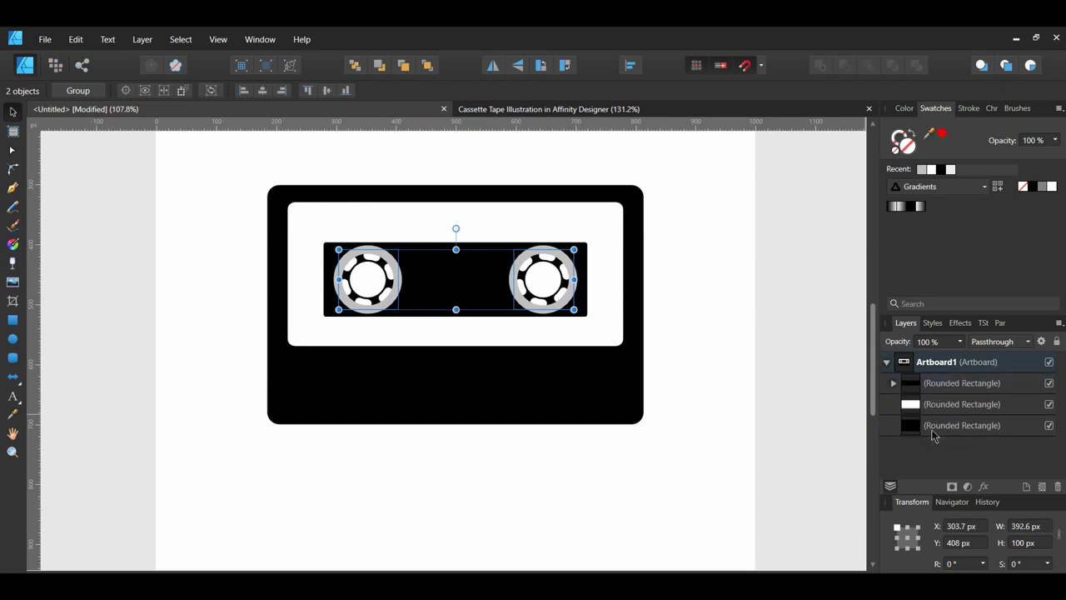
click(894, 383)
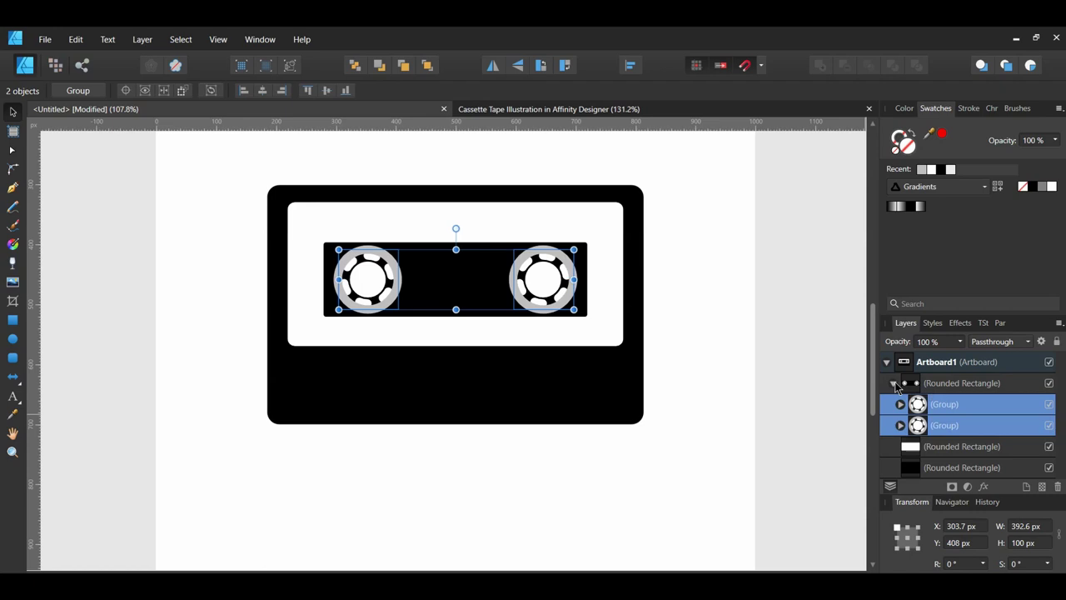
click(893, 383)
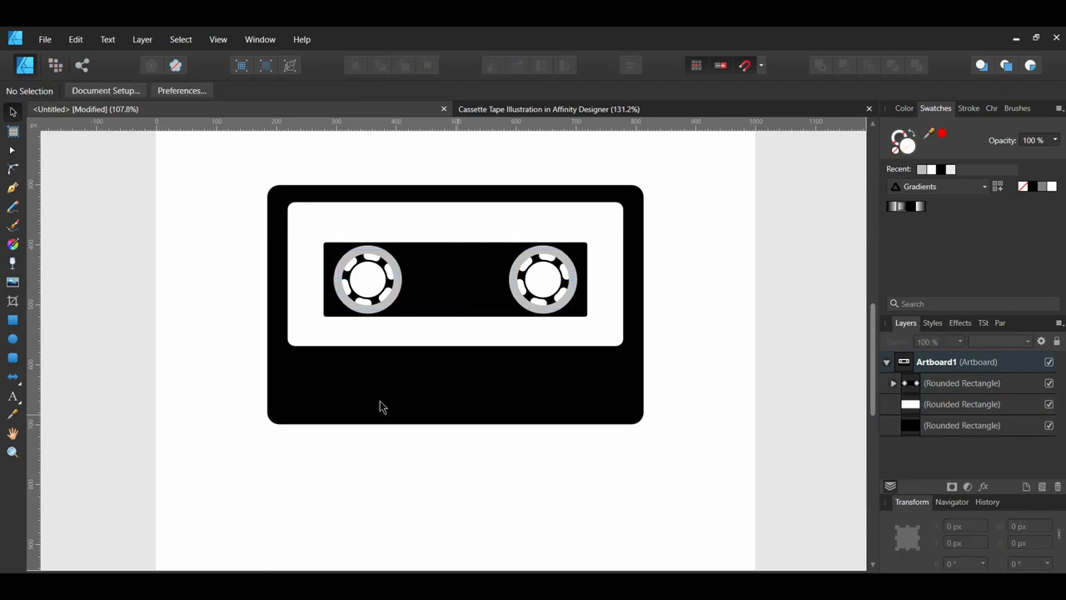
Step: Draw a white rectangle about 152 by 61 px between the reels, center it horizontally on the artboard and nudge it slightly up
click(12, 323)
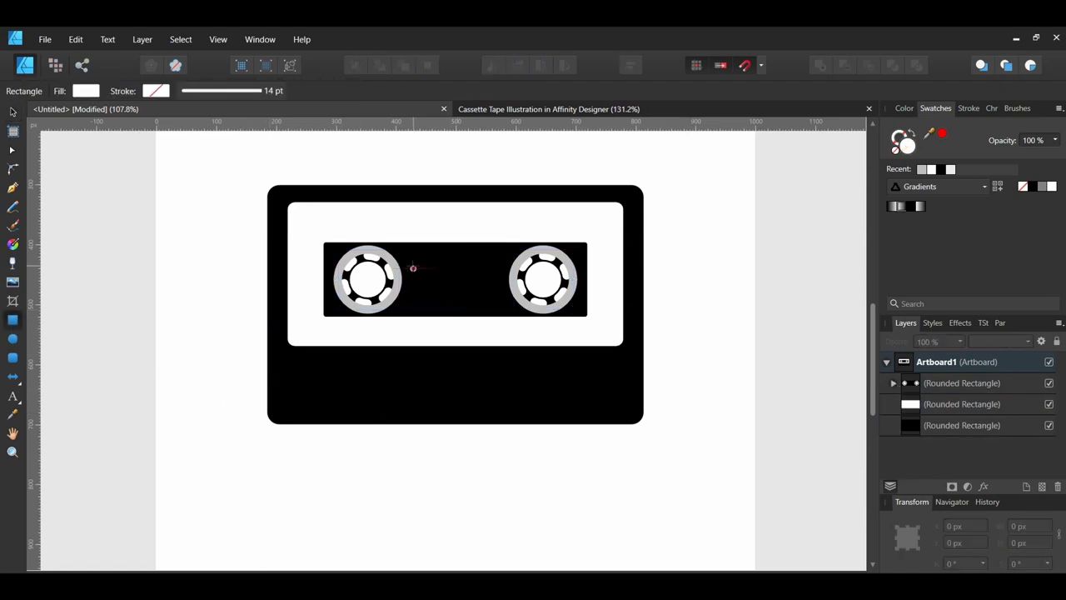
mouse_move(414, 264)
mouse_down()
mouse_move(432, 293)
mouse_move(505, 298)
mouse_up()
click(630, 65)
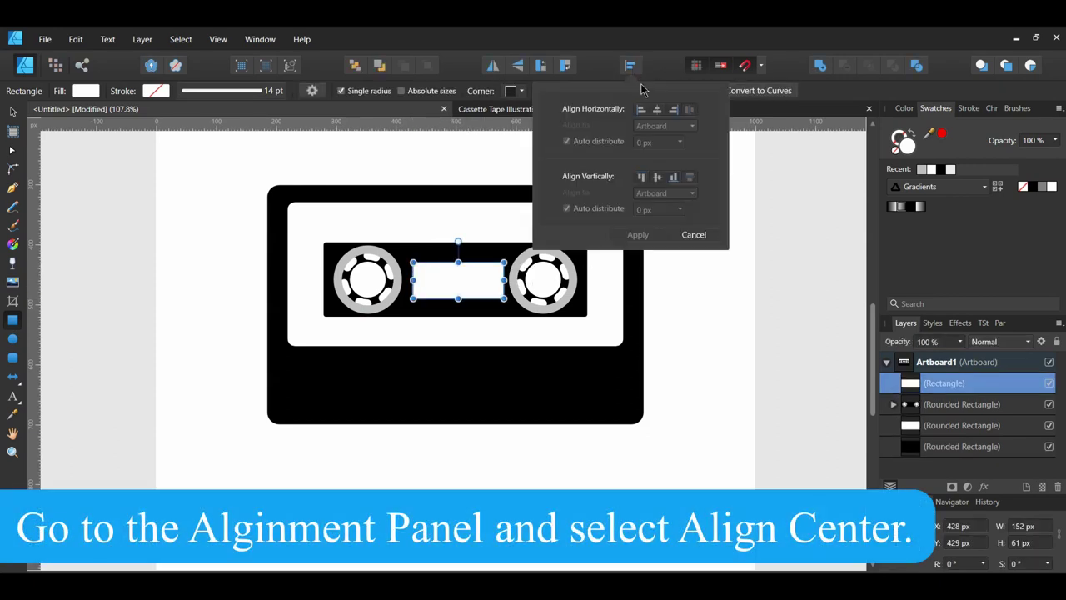
click(657, 109)
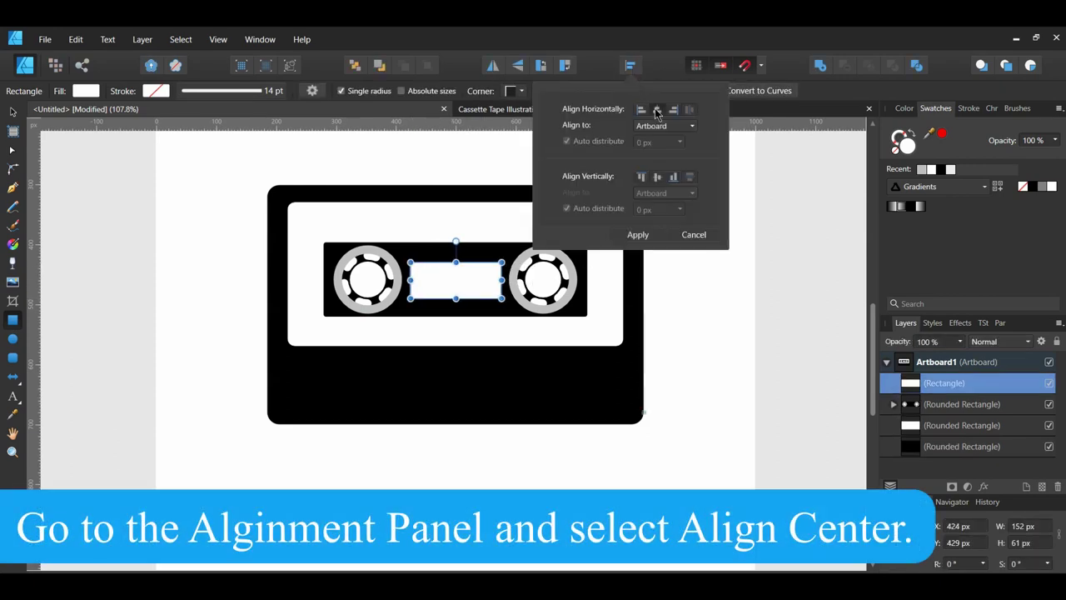
click(638, 234)
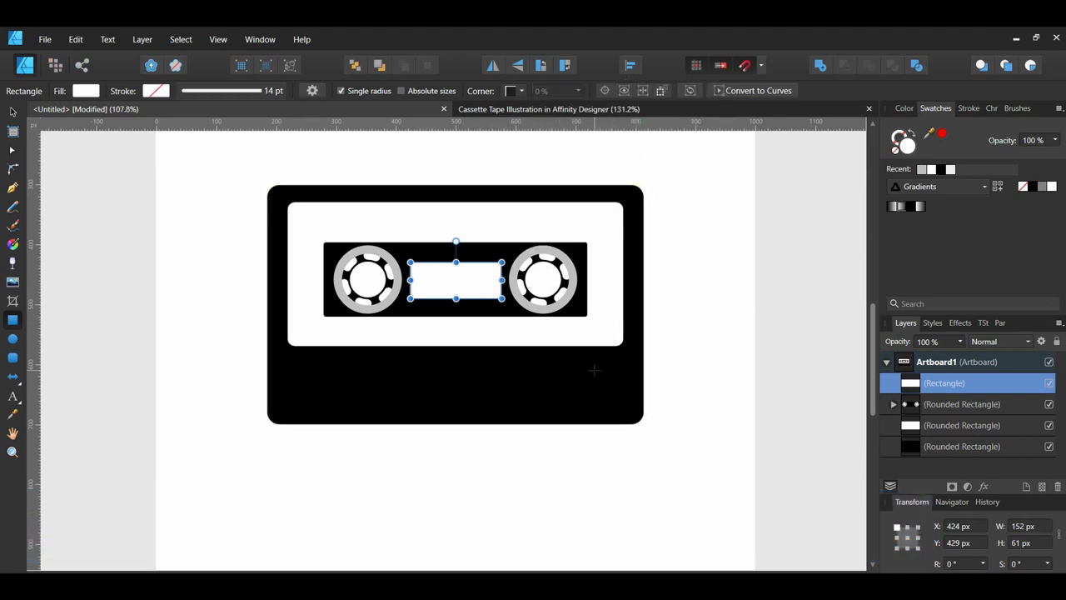
key(Up)
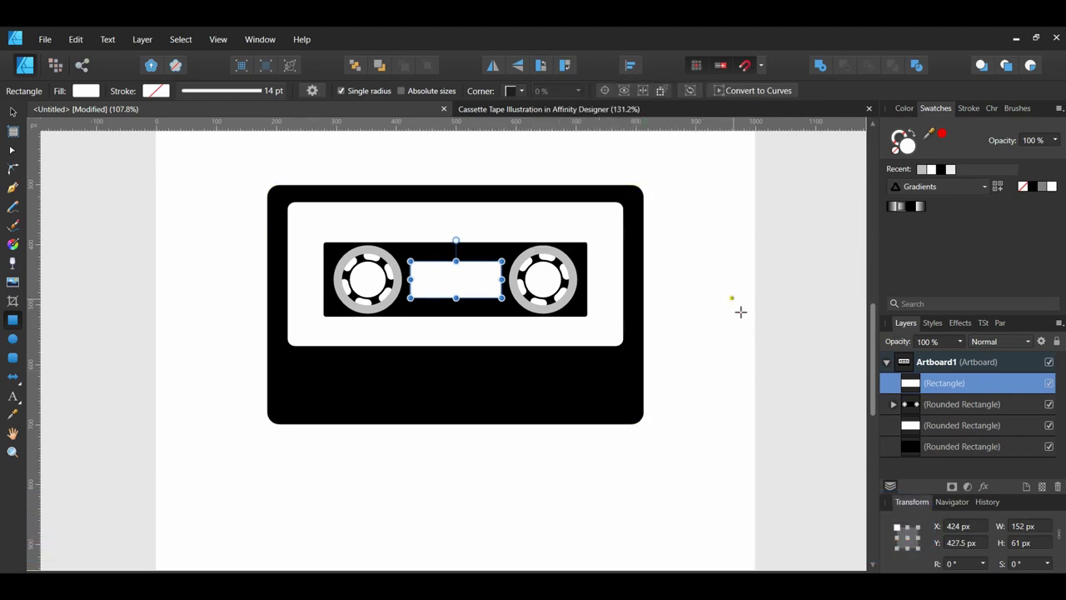
Step: Give the small white rectangle between the reels rounded corners of 3 %
click(514, 94)
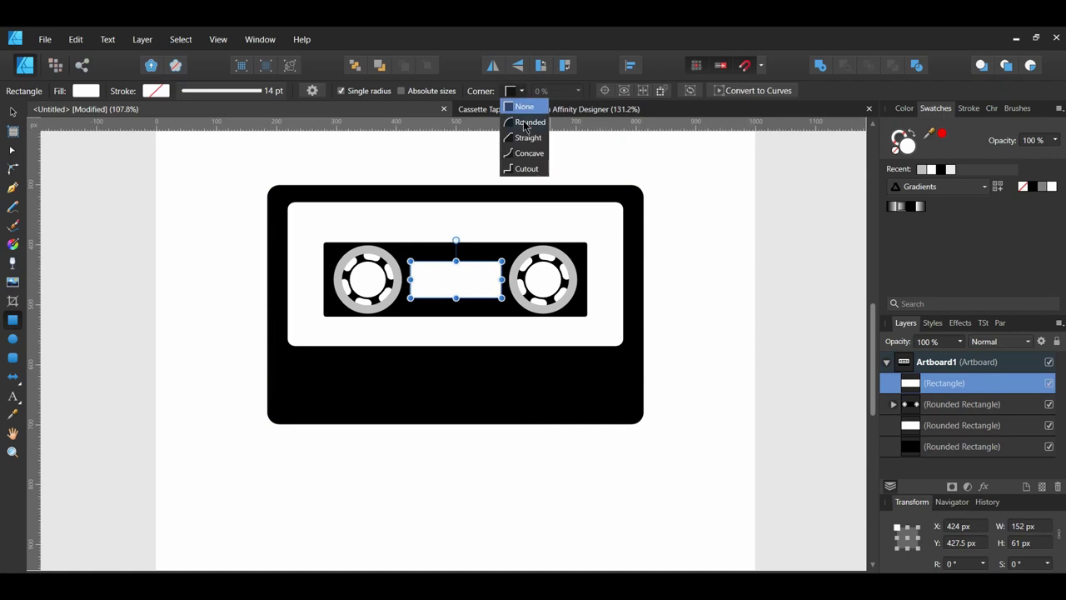
click(519, 120)
click(548, 91)
text(3)
key(Return)
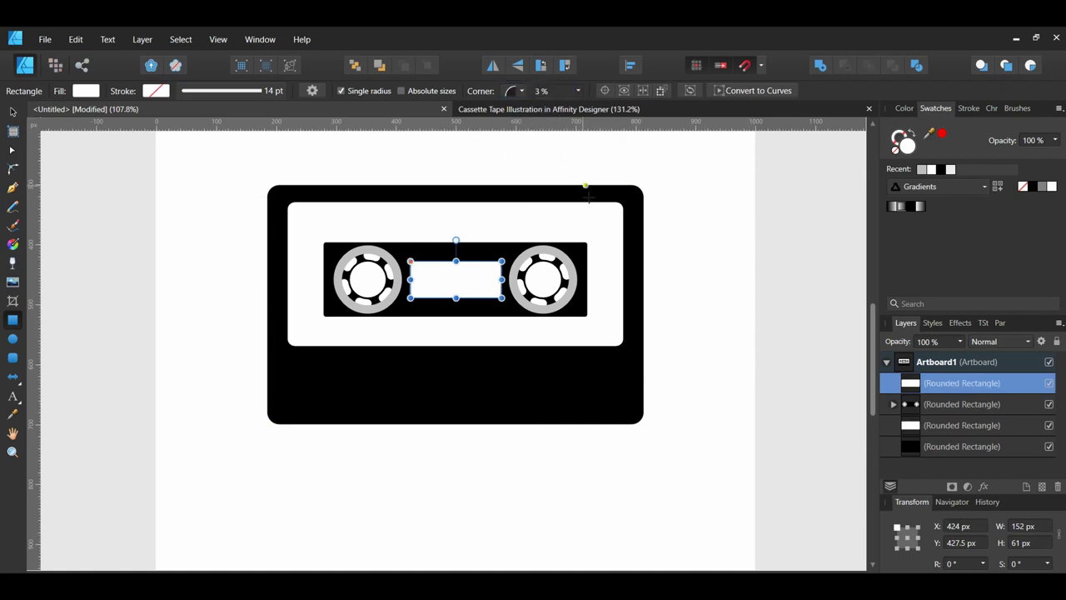
click(242, 422)
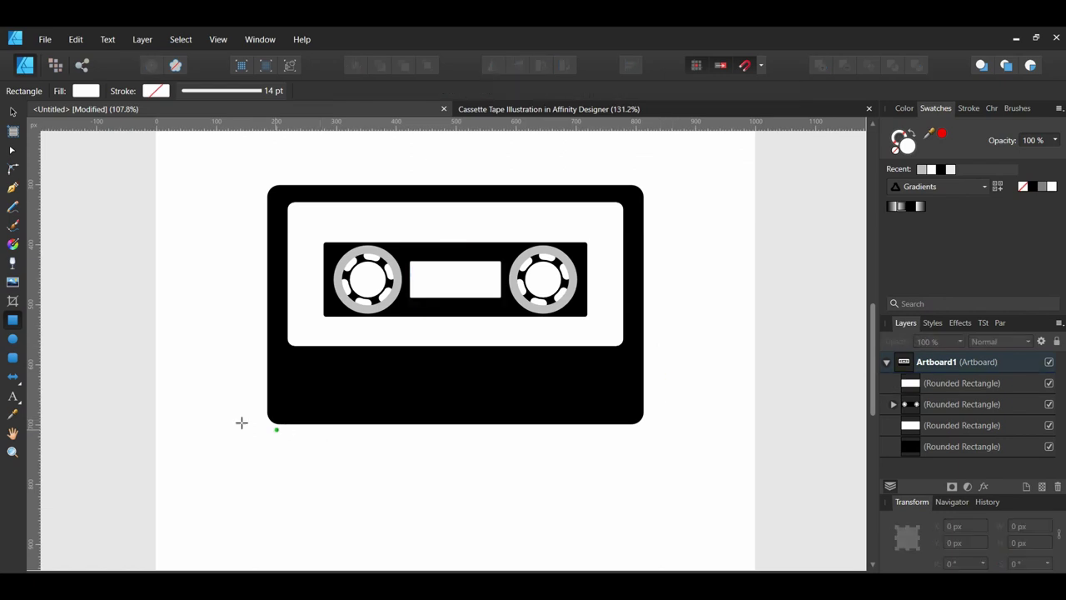
Step: Draw a black circle about 200 px in diameter and move it over the reel at the cassette's left end
click(13, 338)
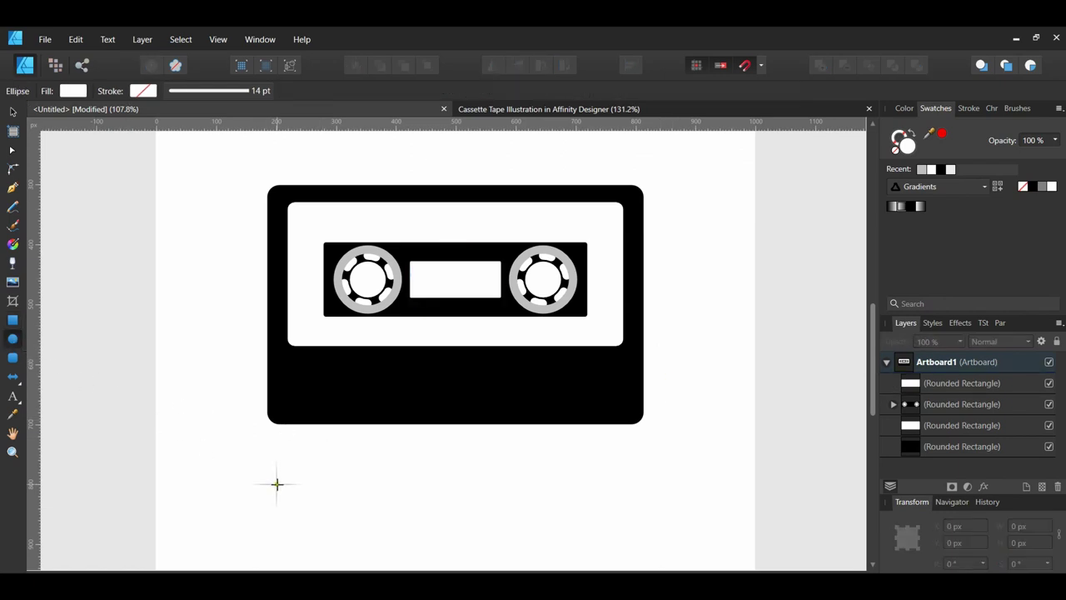
drag(336, 250, 395, 309)
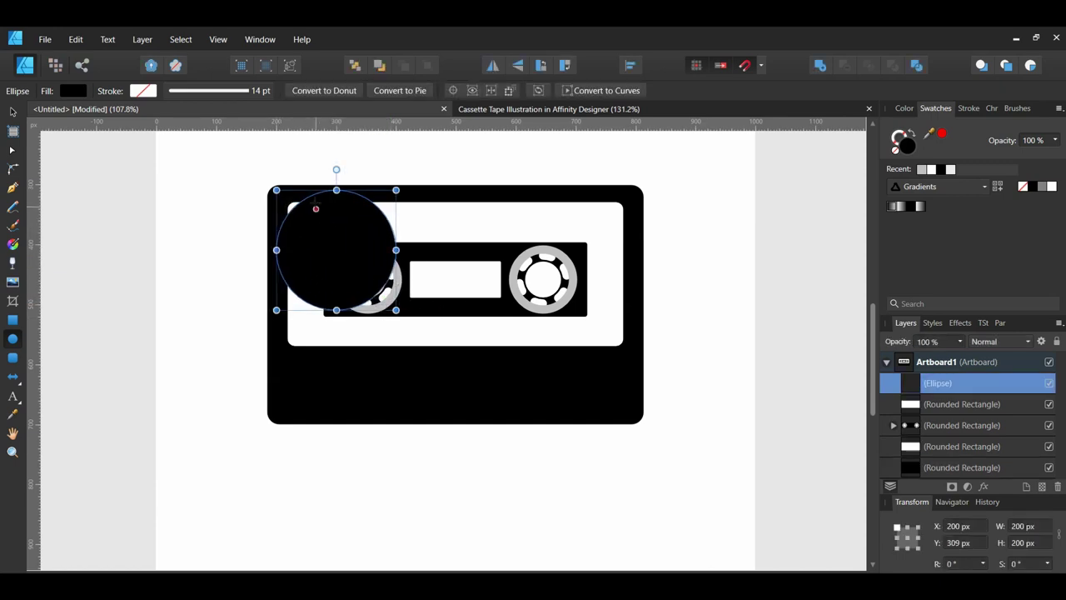
drag(312, 191, 338, 218)
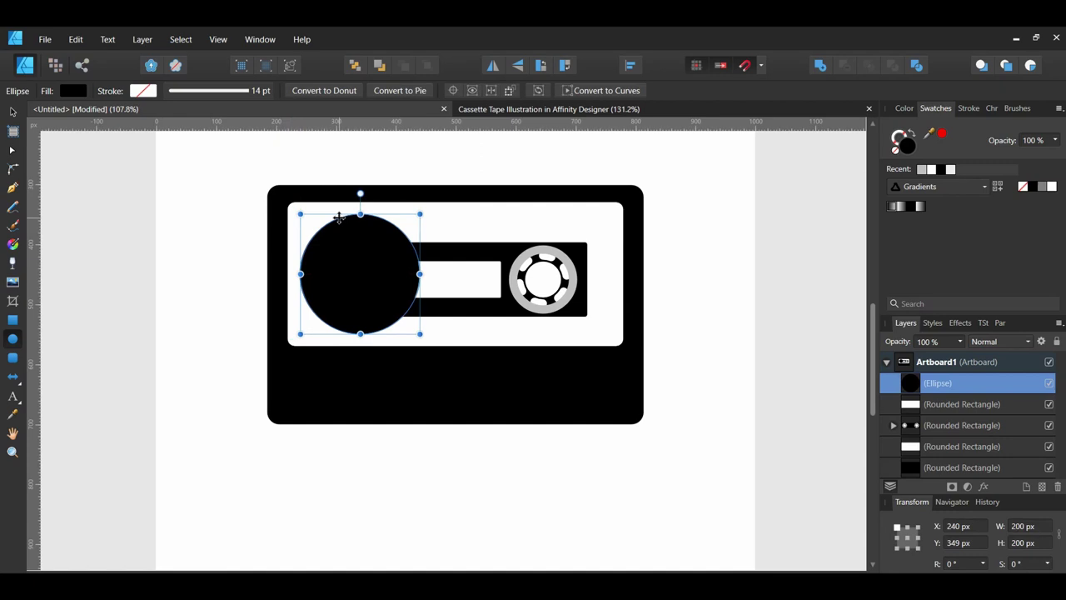
Step: Duplicate the black circle over the right reel and enlarge the left circle to about 240 px in diameter
key(v)
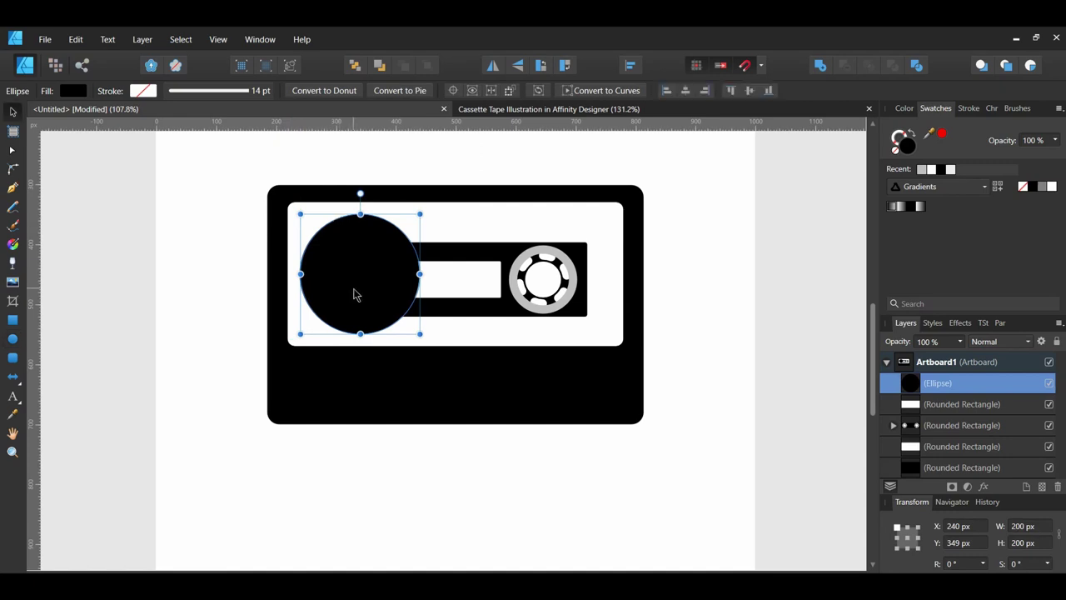
drag(368, 295, 542, 303)
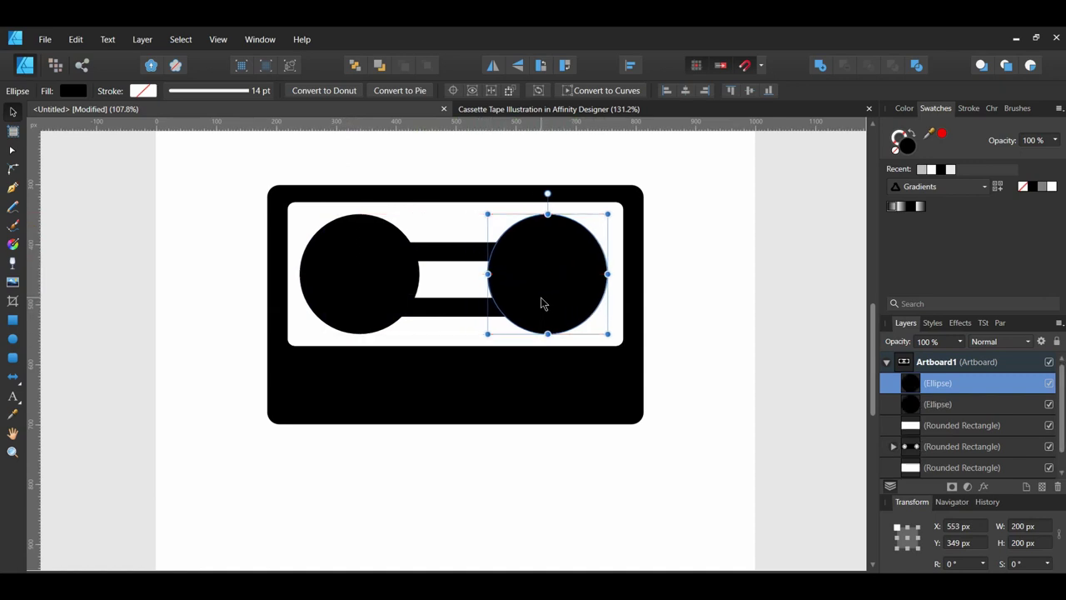
click(403, 314)
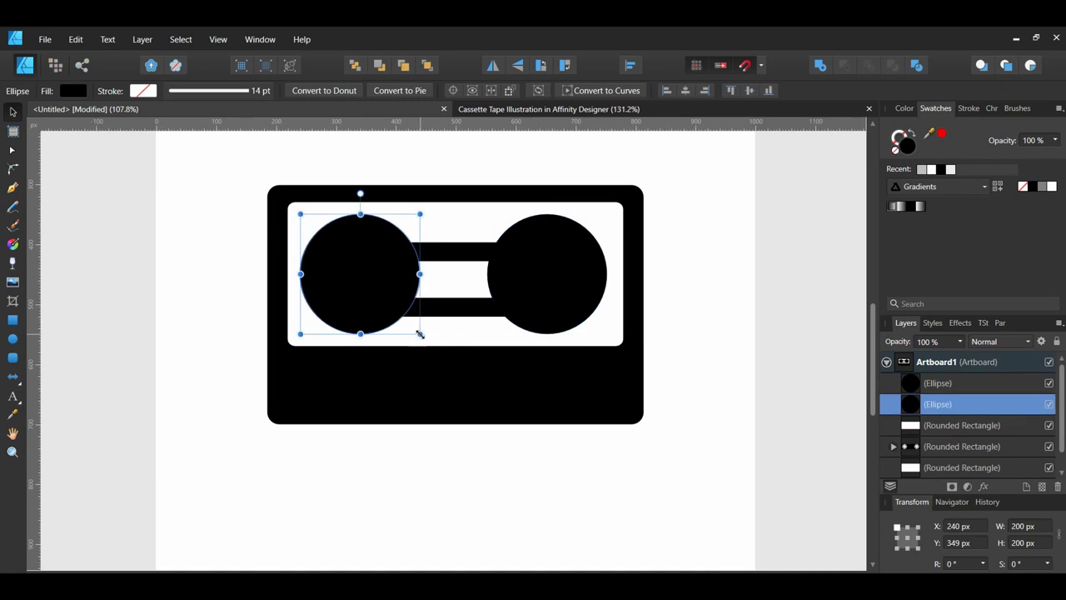
drag(421, 334, 430, 346)
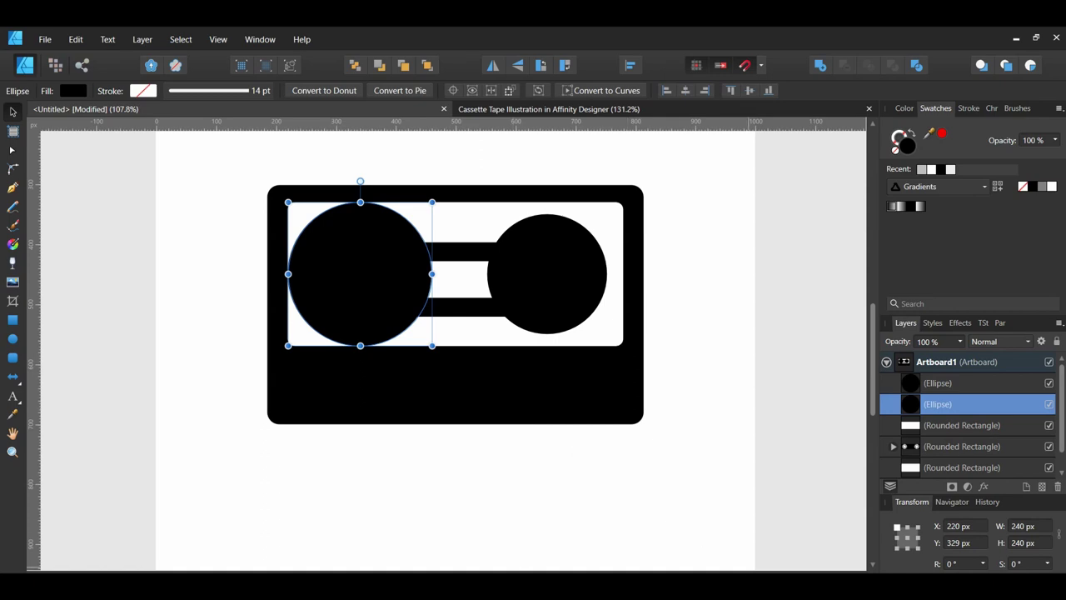
Step: Set the fill of the cassette's large outer rounded rectangle to #202020
click(626, 418)
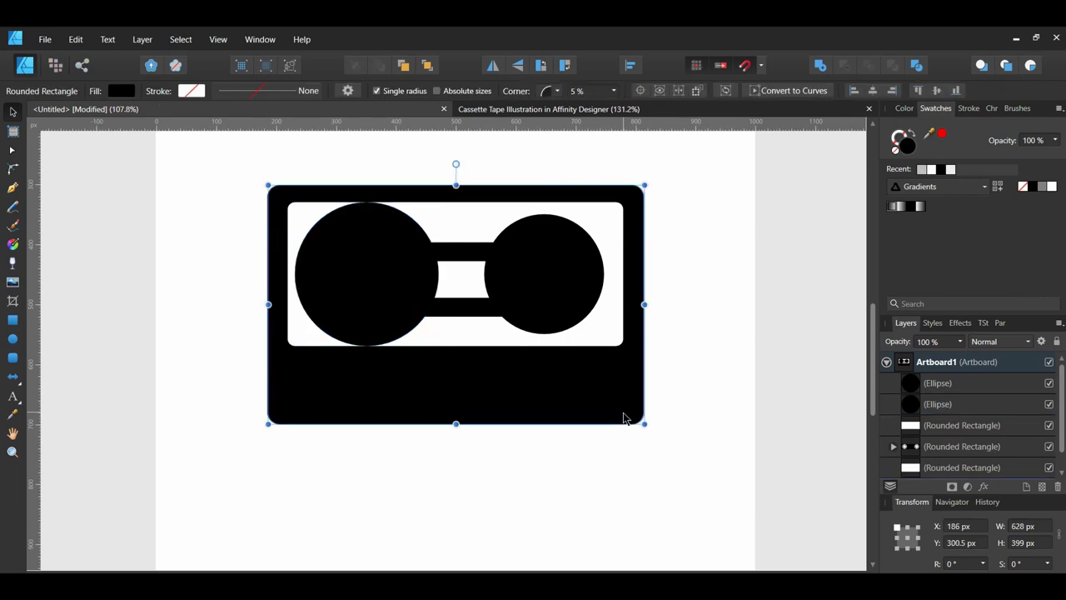
scroll(827, 338, right, 2)
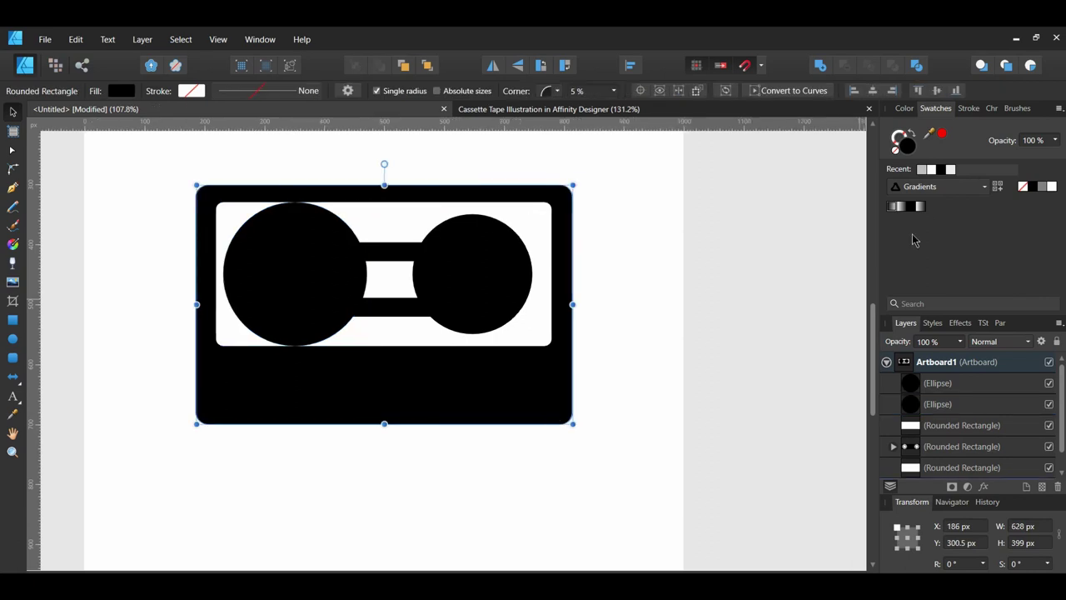
double_click(906, 145)
drag(556, 156, 818, 156)
click(896, 324)
text(202020)
key(Return)
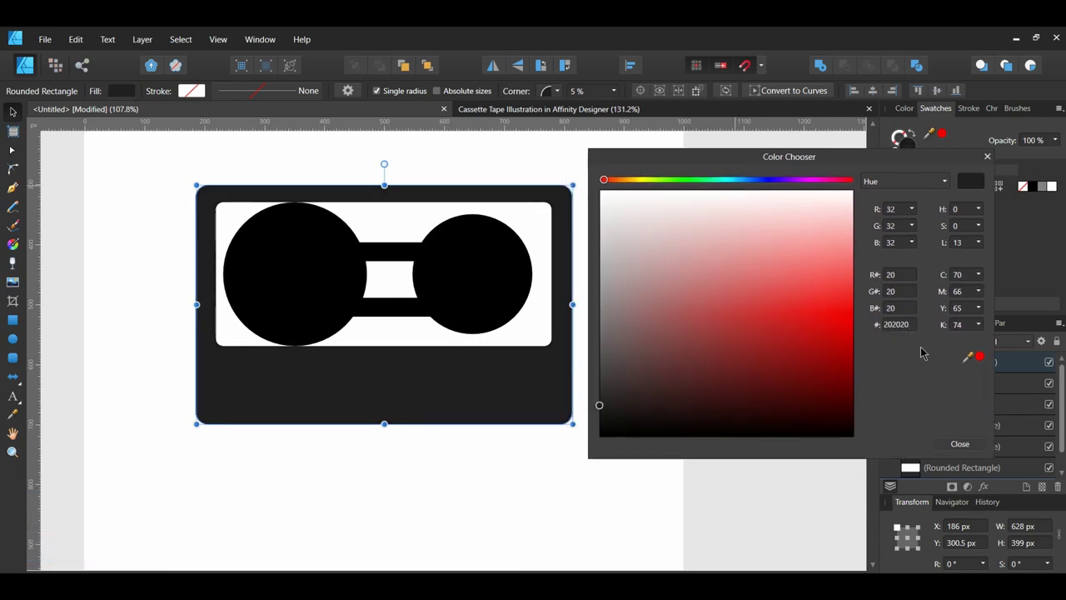
click(972, 443)
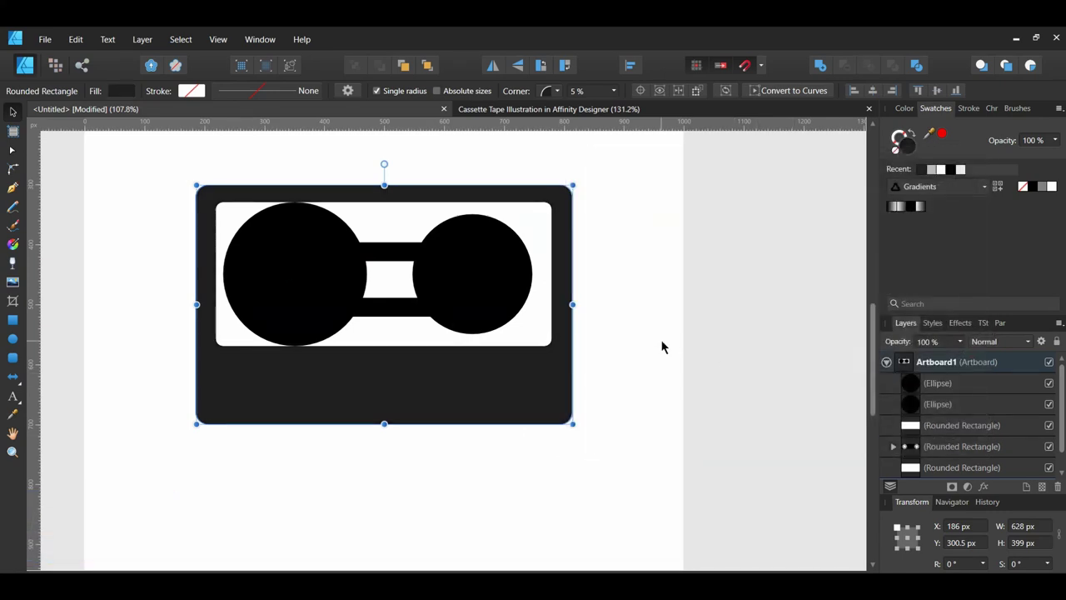
Step: Divide the two large black circles and the small white center rectangle into separate pieces where they overlap
click(291, 269)
shift+click(395, 283)
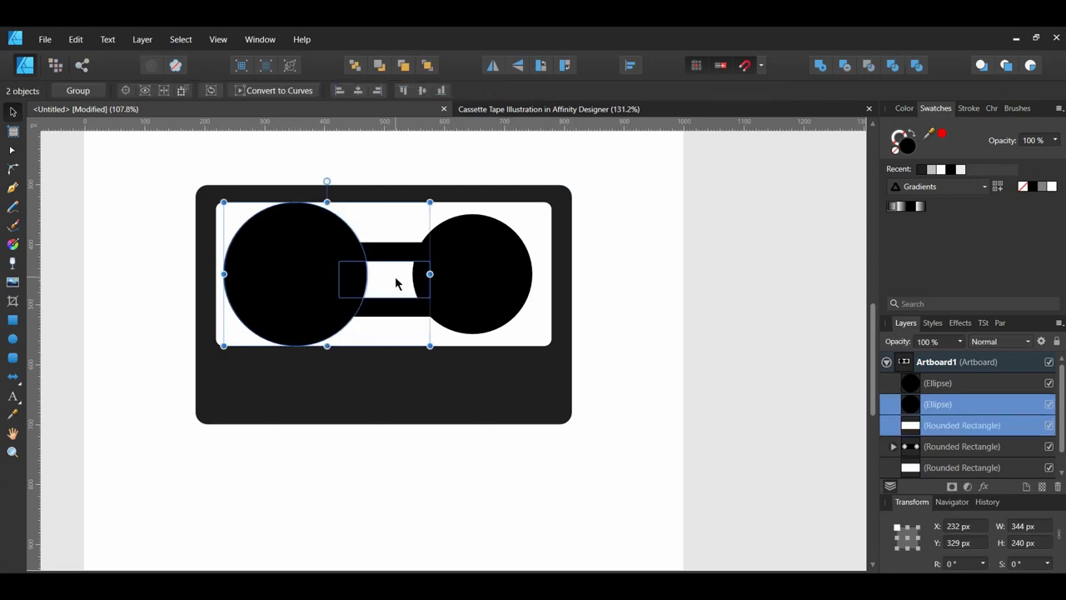
shift+click(483, 296)
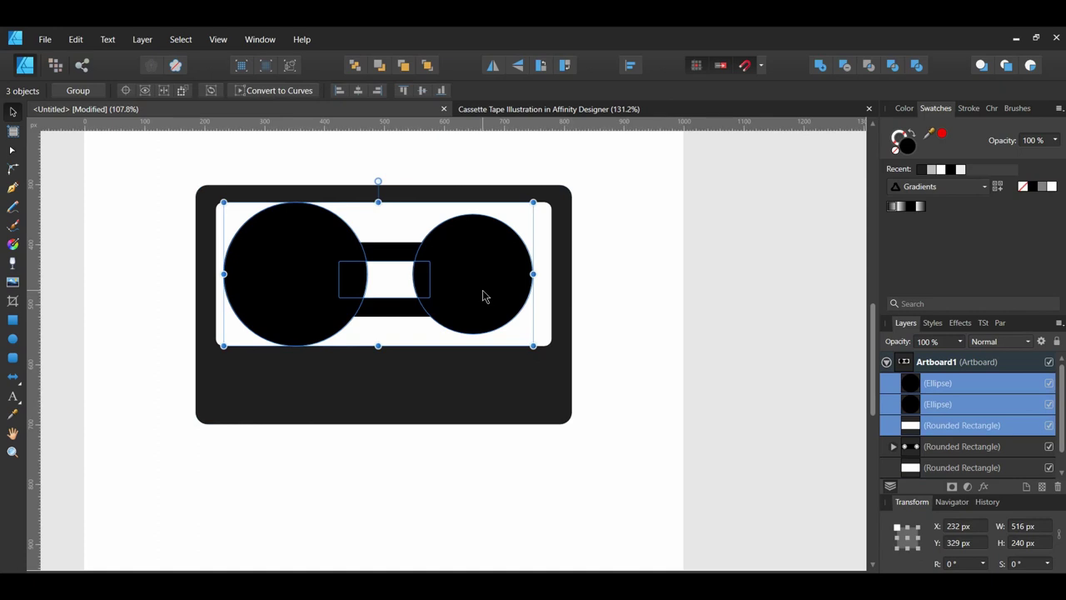
click(916, 66)
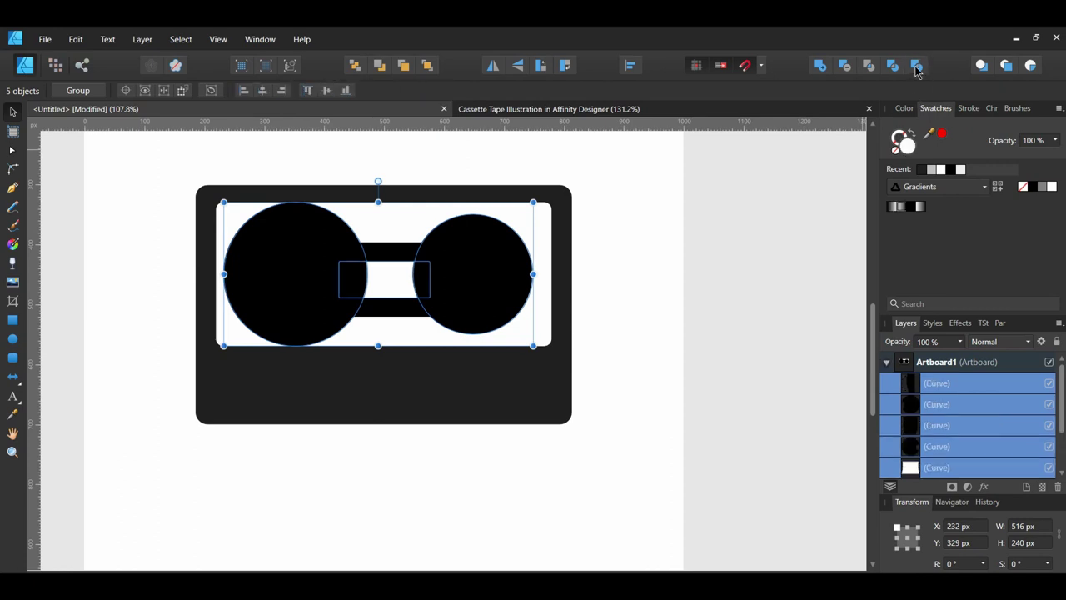
Step: Delete the two large circle pieces covering the reels, keeping the overlap pieces inside the small center window
click(314, 278)
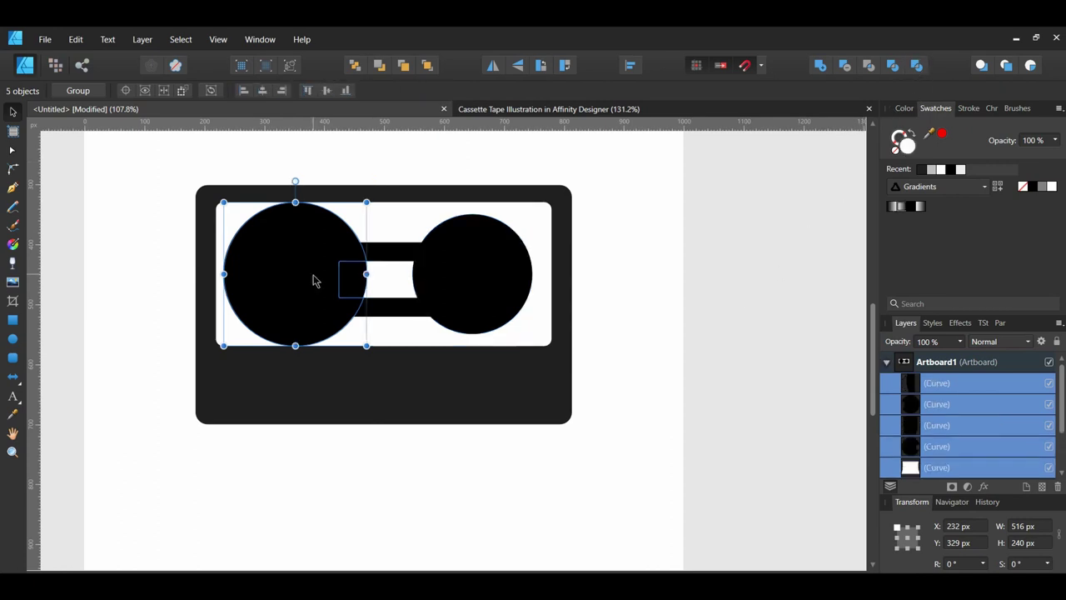
drag(314, 278, 183, 281)
key(Delete)
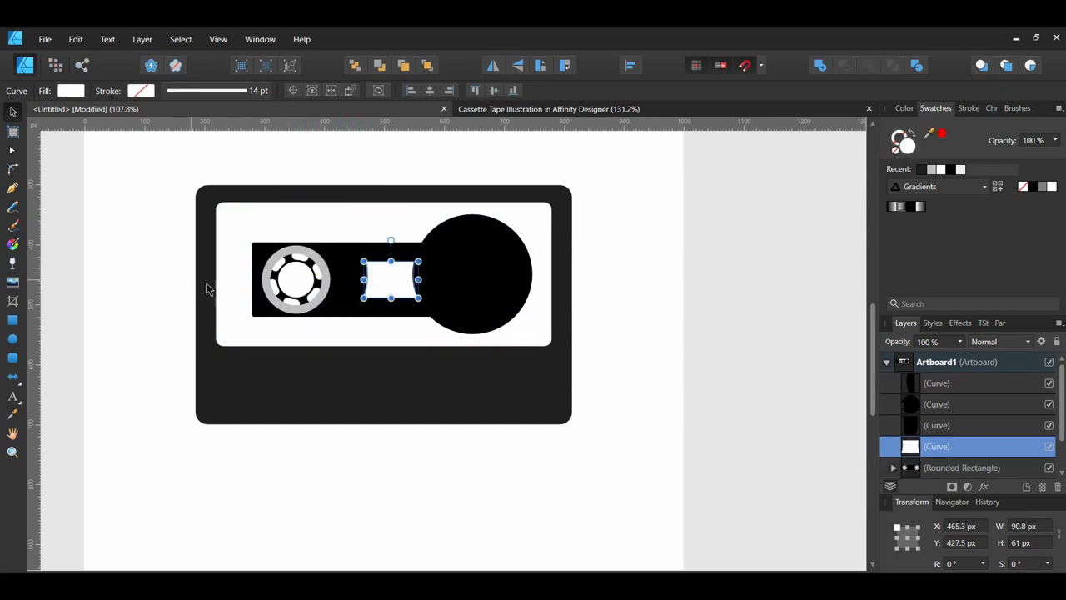
click(466, 291)
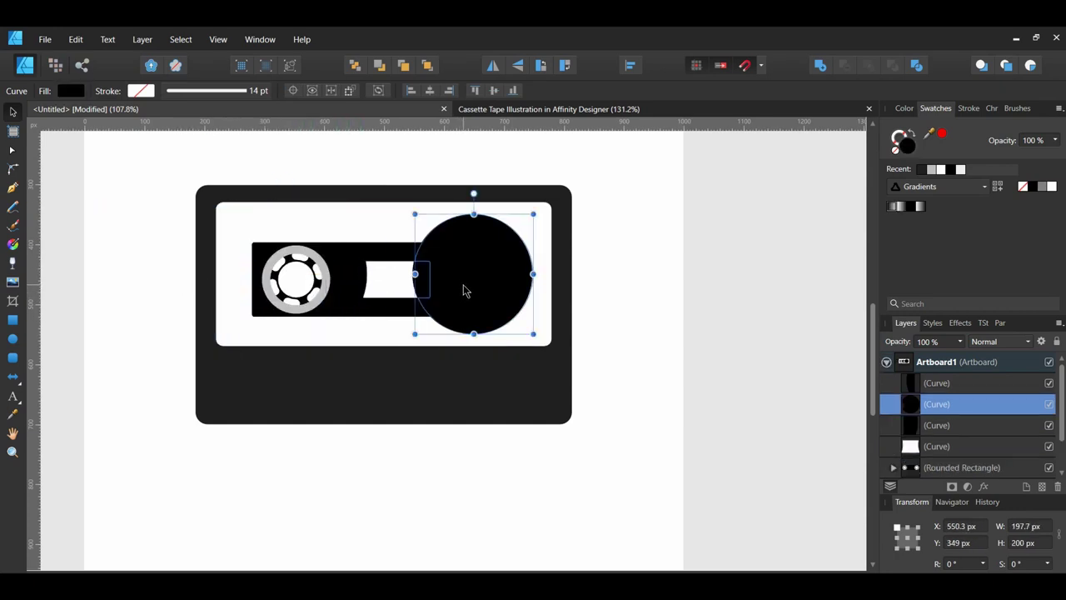
drag(465, 291, 605, 298)
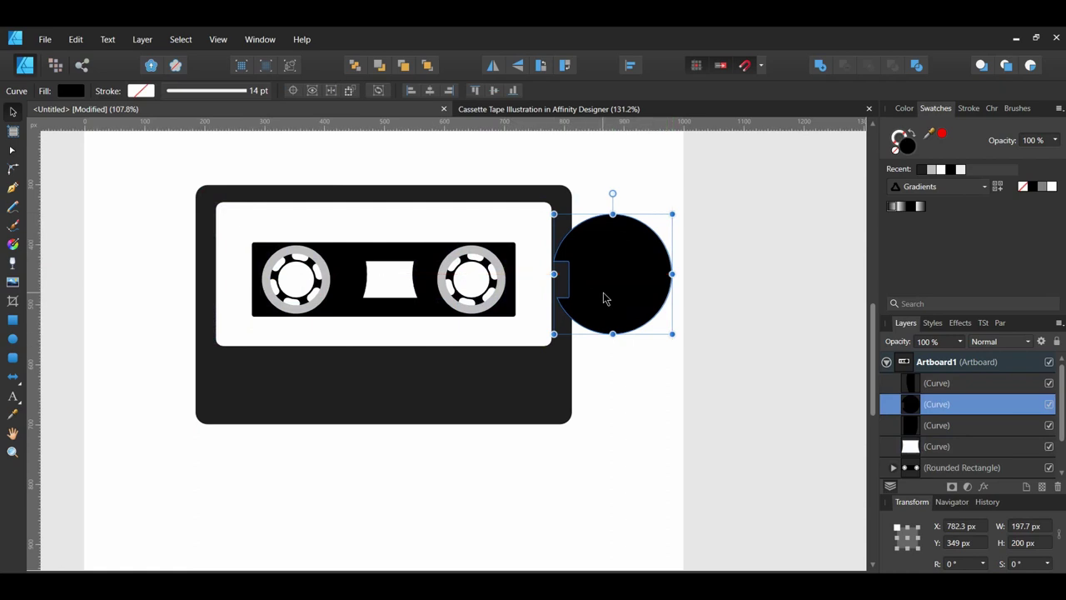
key(Delete)
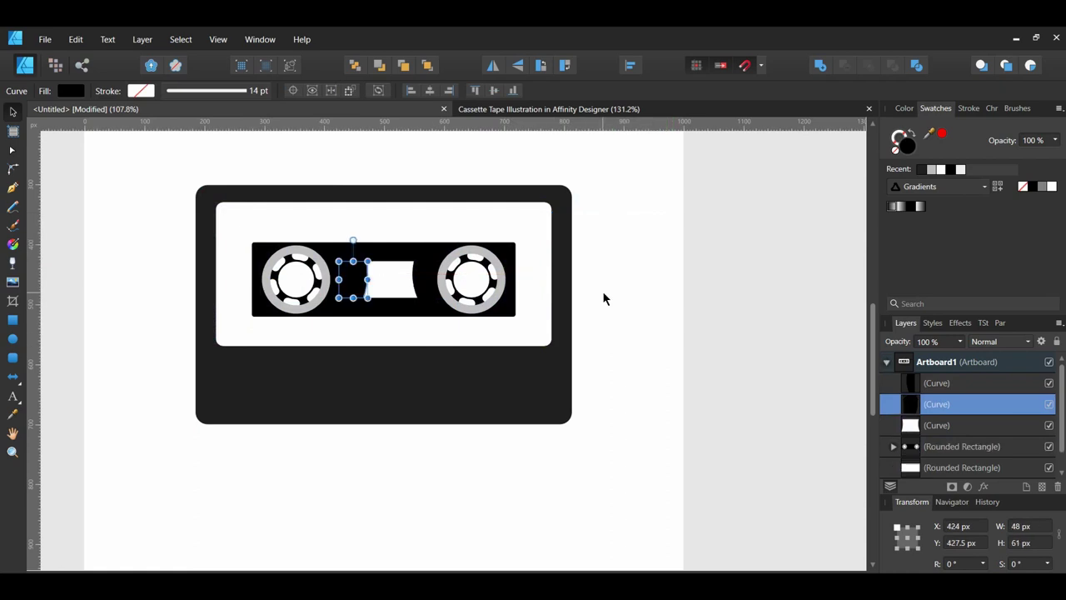
Step: Set the fill of the inner black rounded rectangle holding the reels to #202020
click(894, 446)
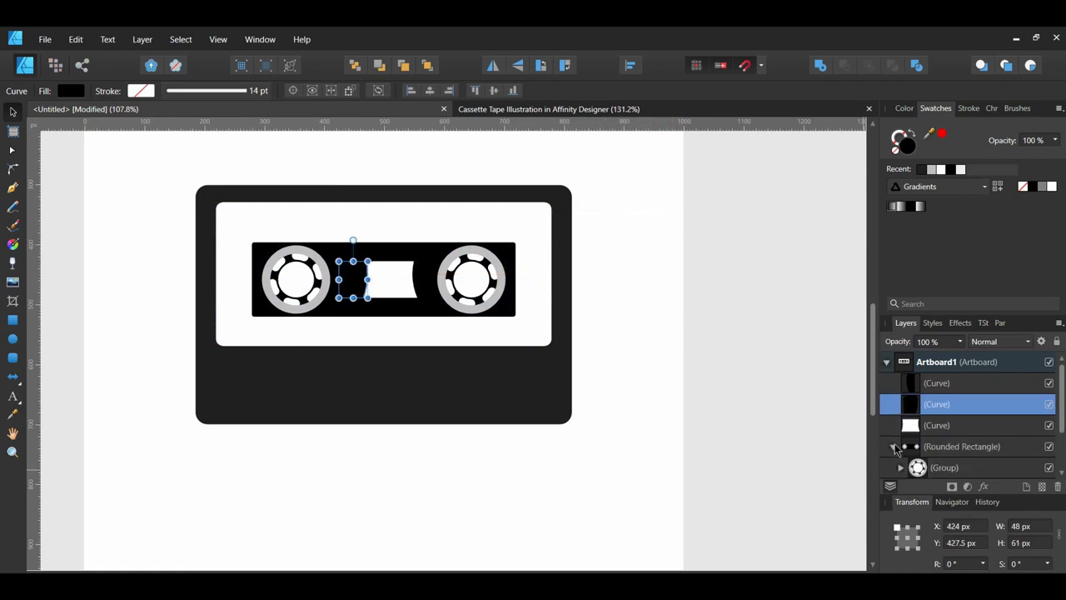
click(952, 448)
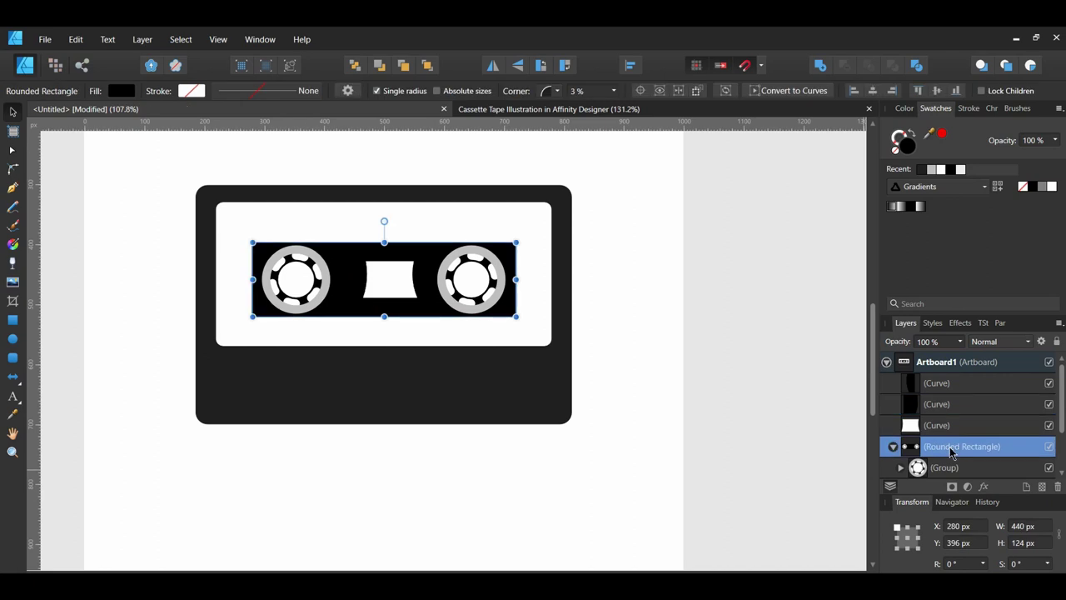
double_click(906, 152)
drag(629, 160, 847, 164)
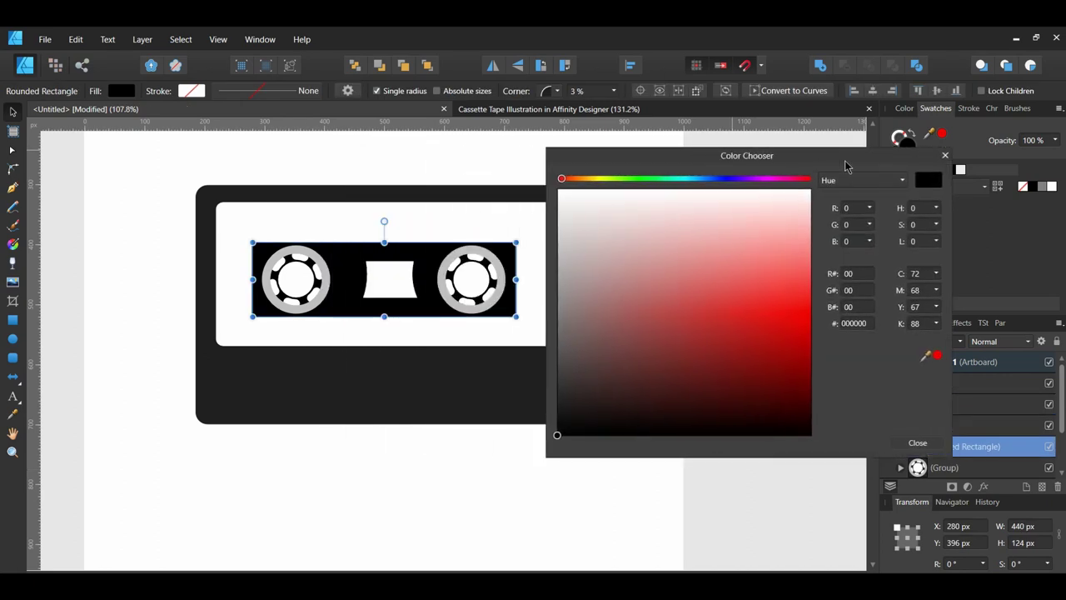
click(855, 324)
text(202020)
key(Return)
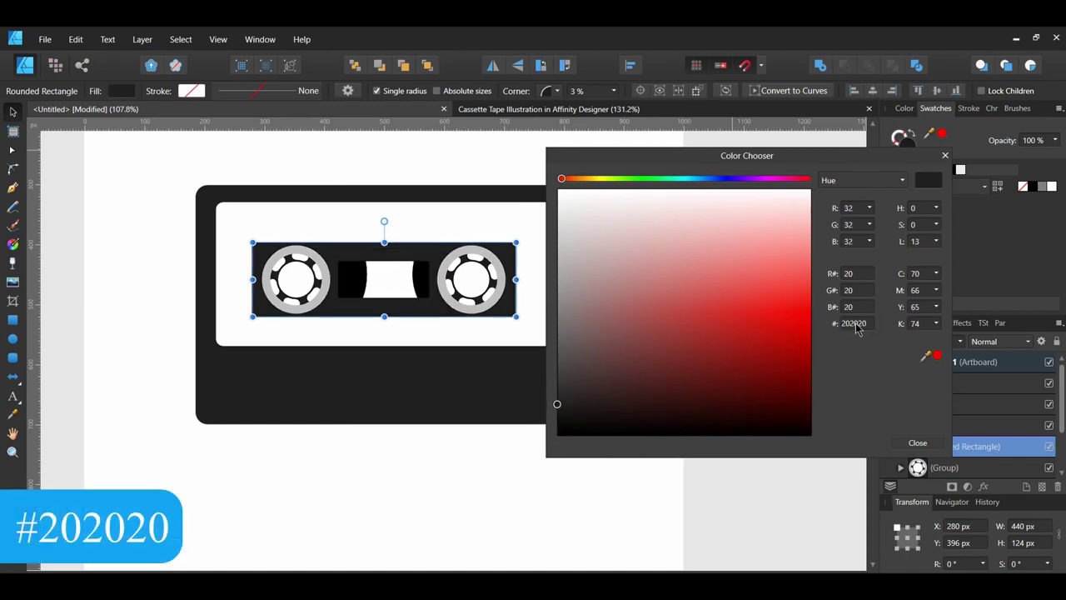
click(936, 443)
click(642, 391)
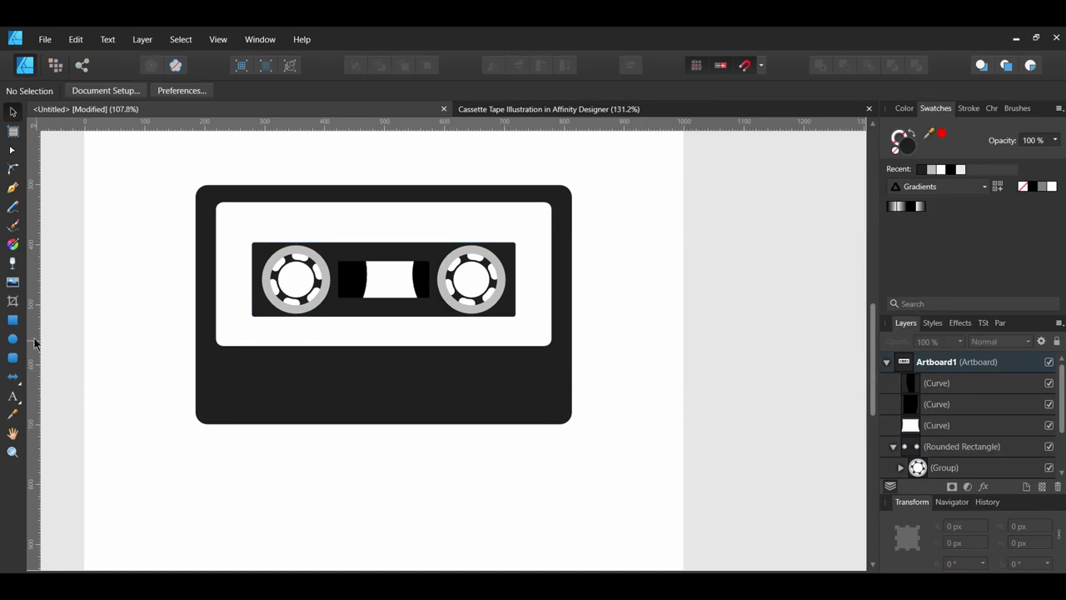
Step: Draw a rectangle about 284 by 89 px with a 2 pt stroke below the white label, near the cassette's lower edge
click(13, 320)
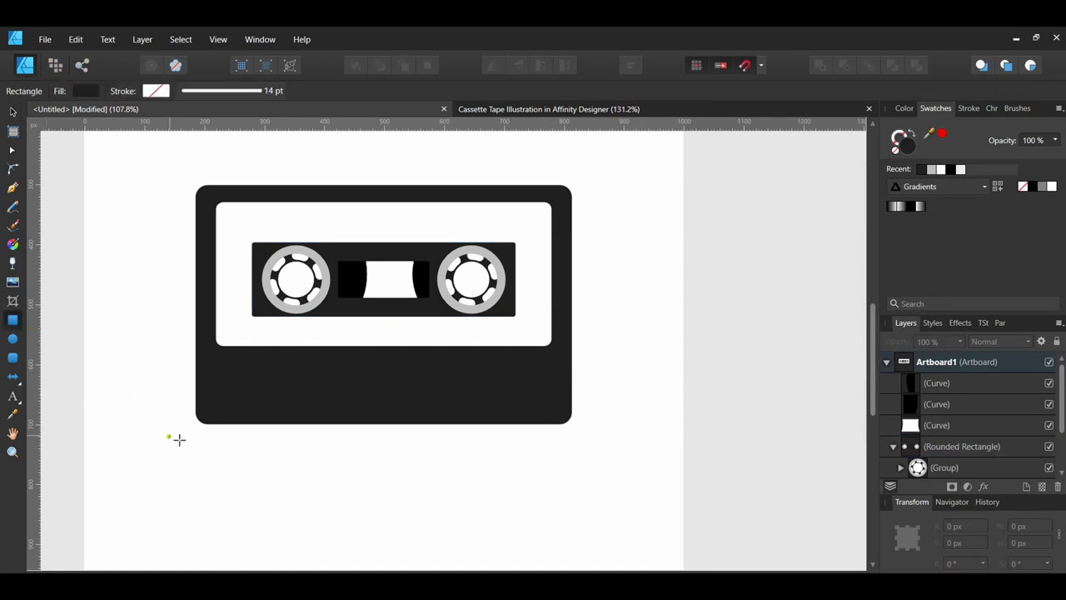
drag(277, 364, 474, 424)
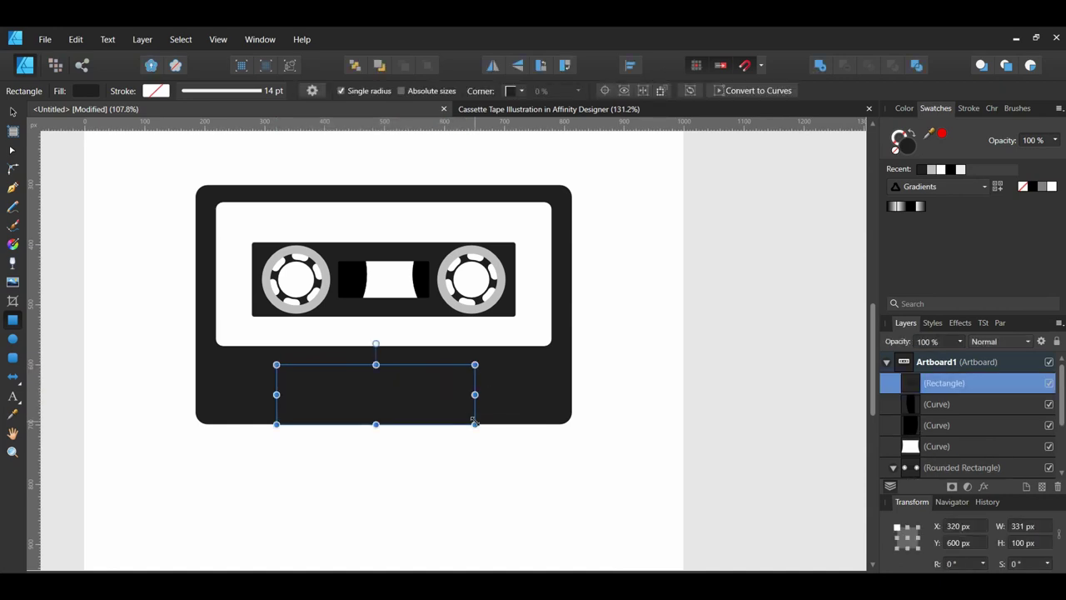
scroll(474, 424, up, 3)
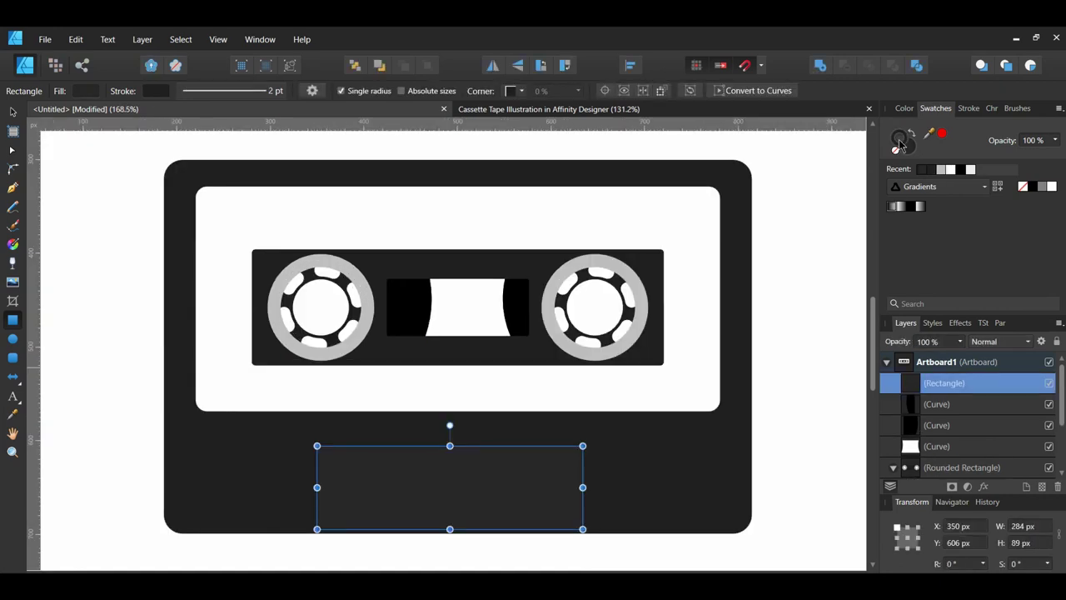
Step: Give the lower rectangle a #2E2E2E stroke and #282828 fill, and enlarge it to about 346 by 104.5 px
double_click(904, 144)
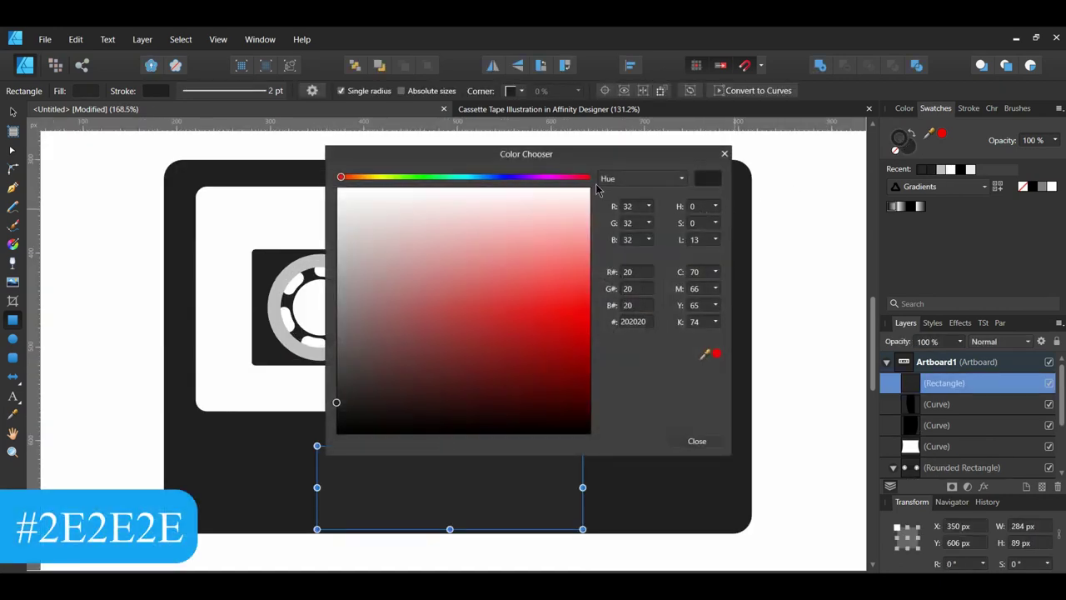
drag(565, 159, 884, 185)
double_click(958, 348)
text(2E2E2E)
key(Return)
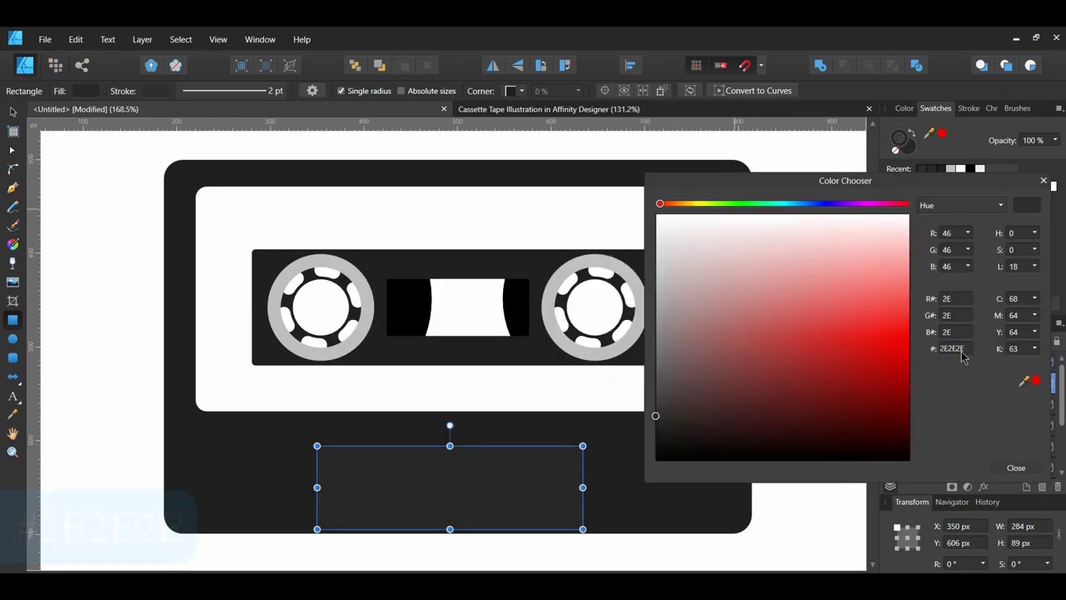
click(907, 149)
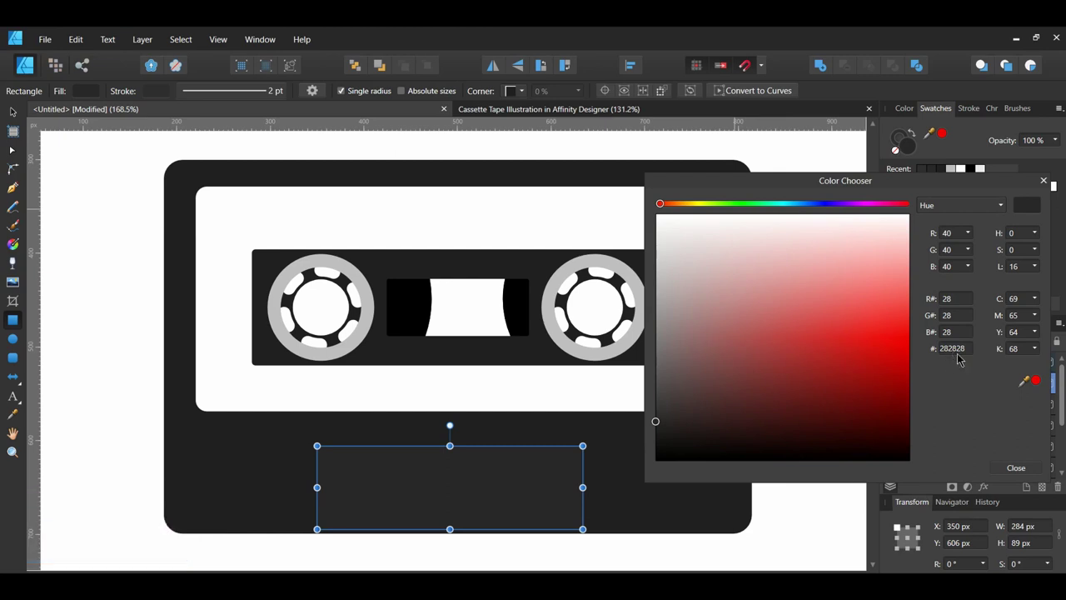
click(1027, 471)
click(968, 108)
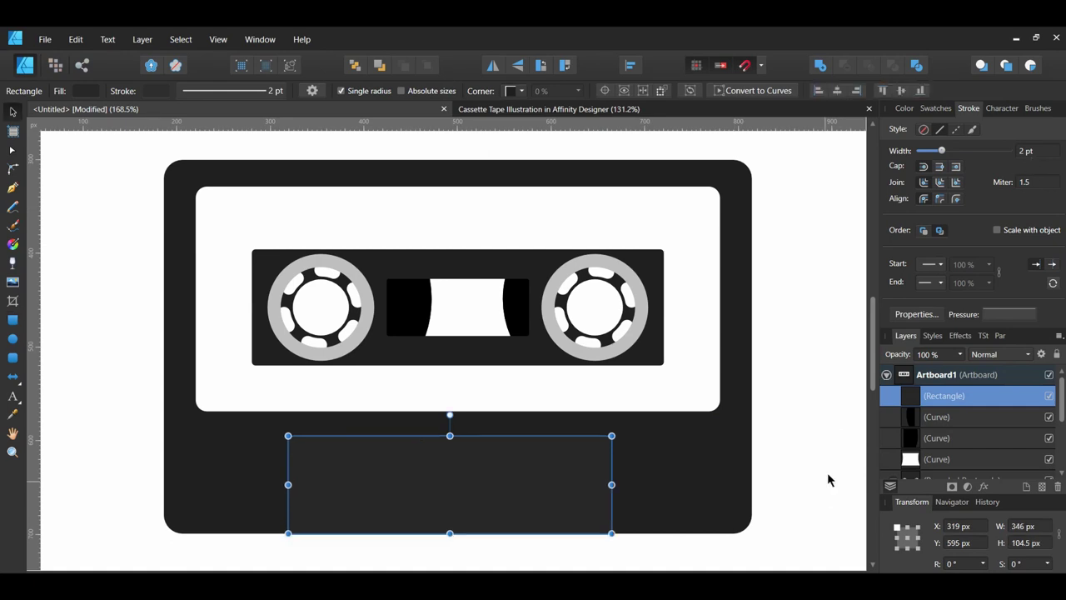
Step: Convert the lower rectangle to curves and move its upper corner nodes horizontally inward to X 340 px and 640 px, forming a trapezoid
click(743, 91)
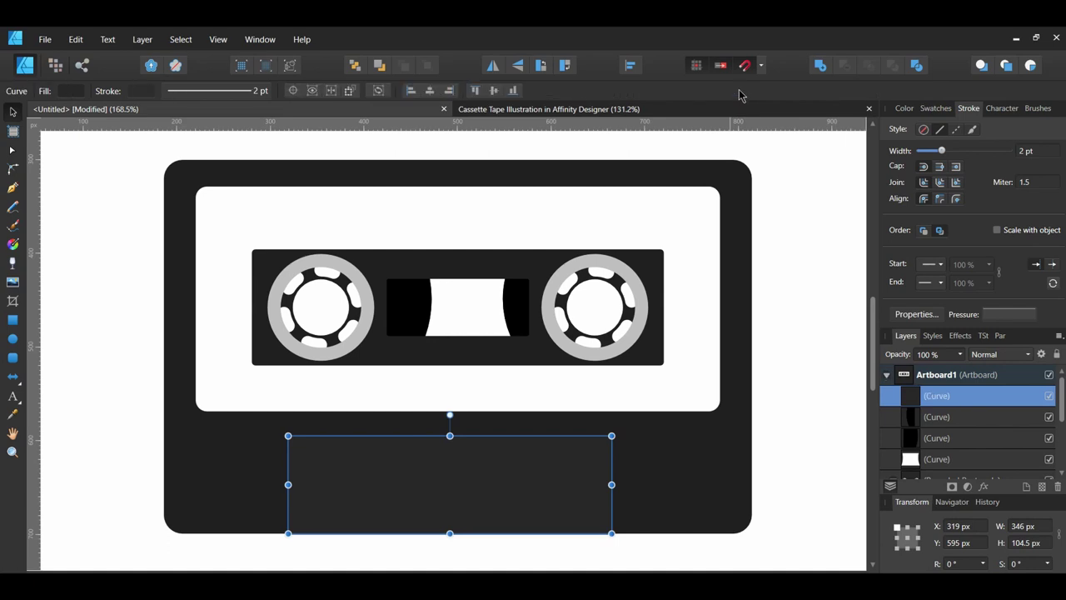
key(a)
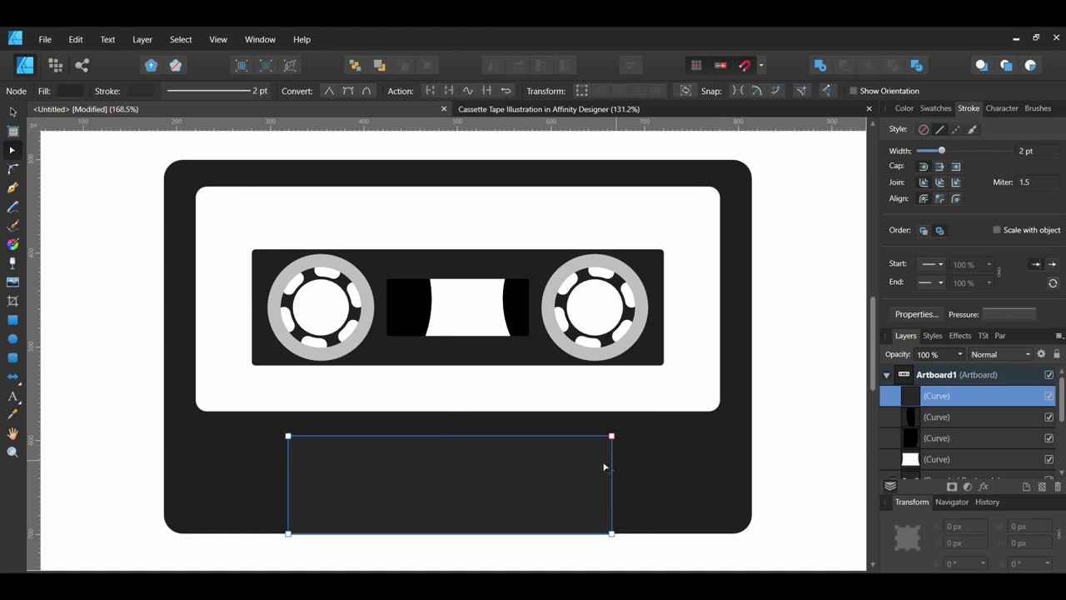
click(288, 435)
drag(288, 435, 307, 436)
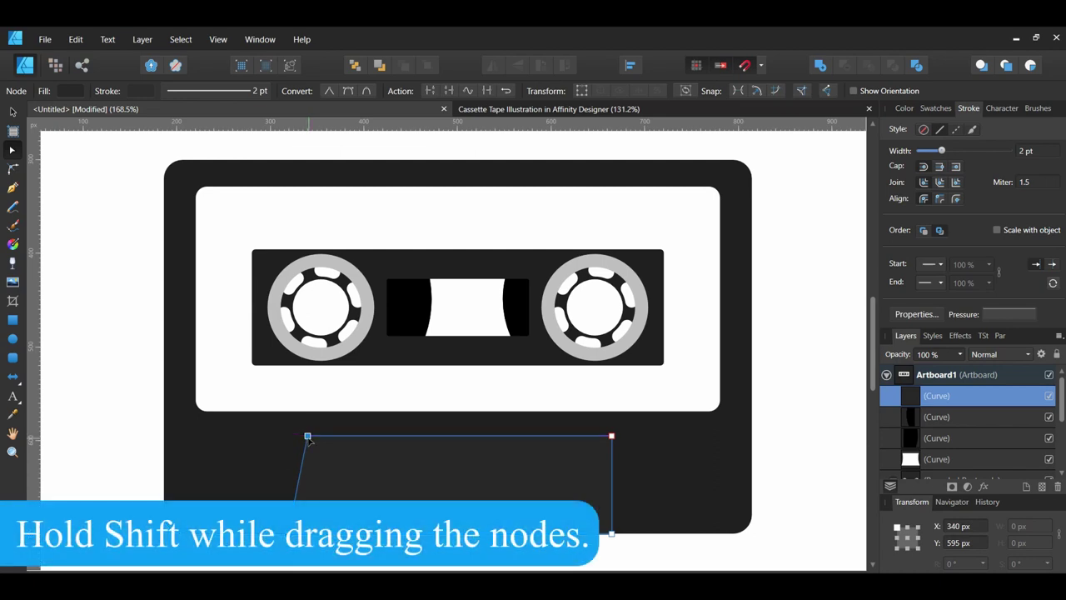
click(611, 435)
drag(606, 438, 586, 438)
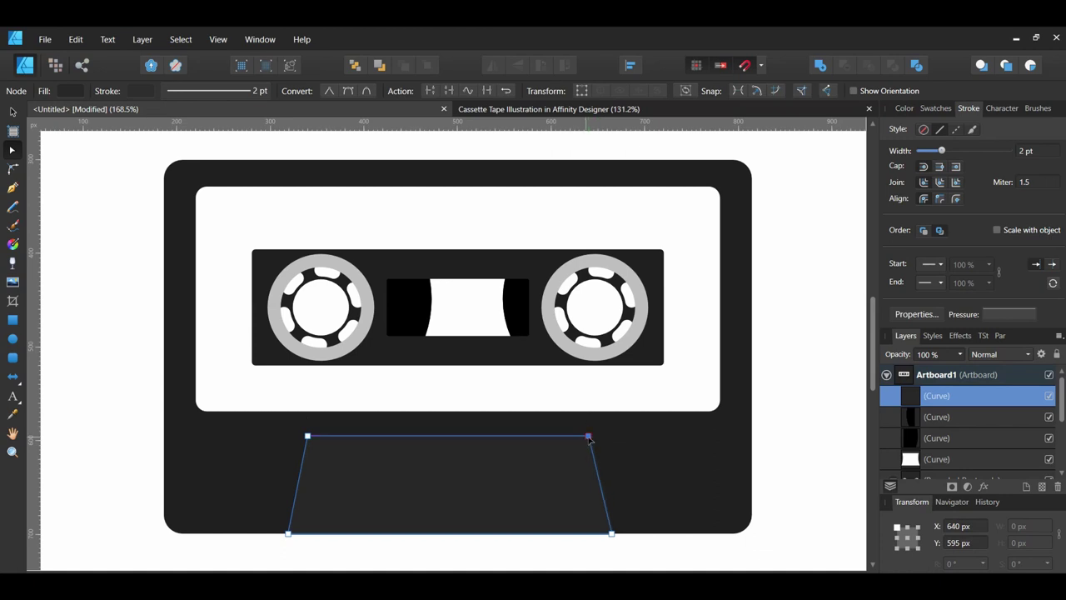
Step: Nudge the trapezoid's upper-right corner node horizontally outward to X 645 px
key(Right)
key(Right)
key(Right)
key(Right)
key(Right)
Step: Round both upper corners of the trapezoid with the Corner tool at a 5 px radius
shift+click(307, 437)
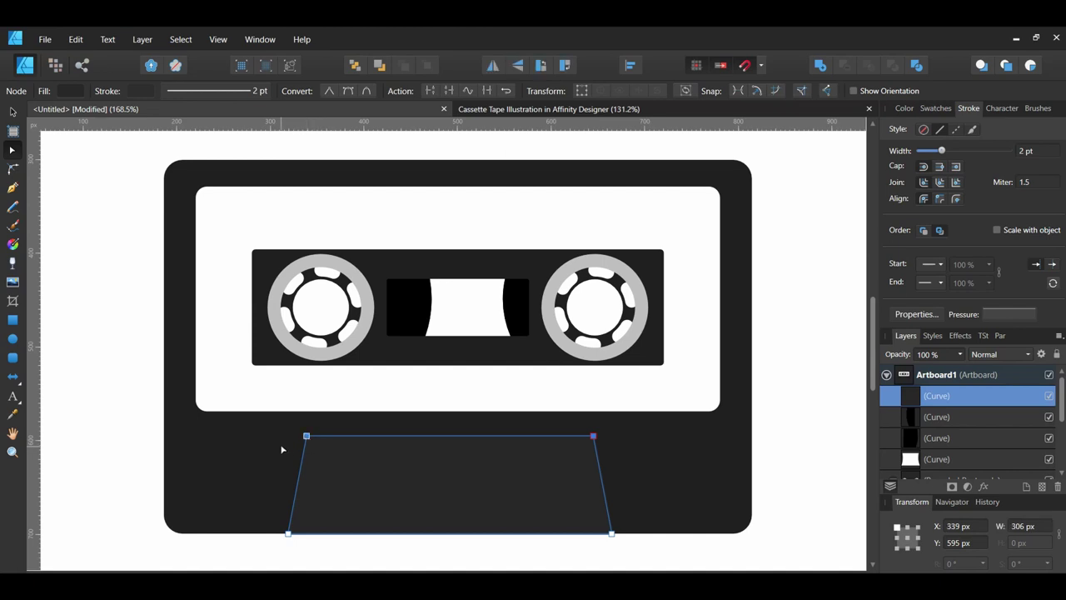
click(12, 169)
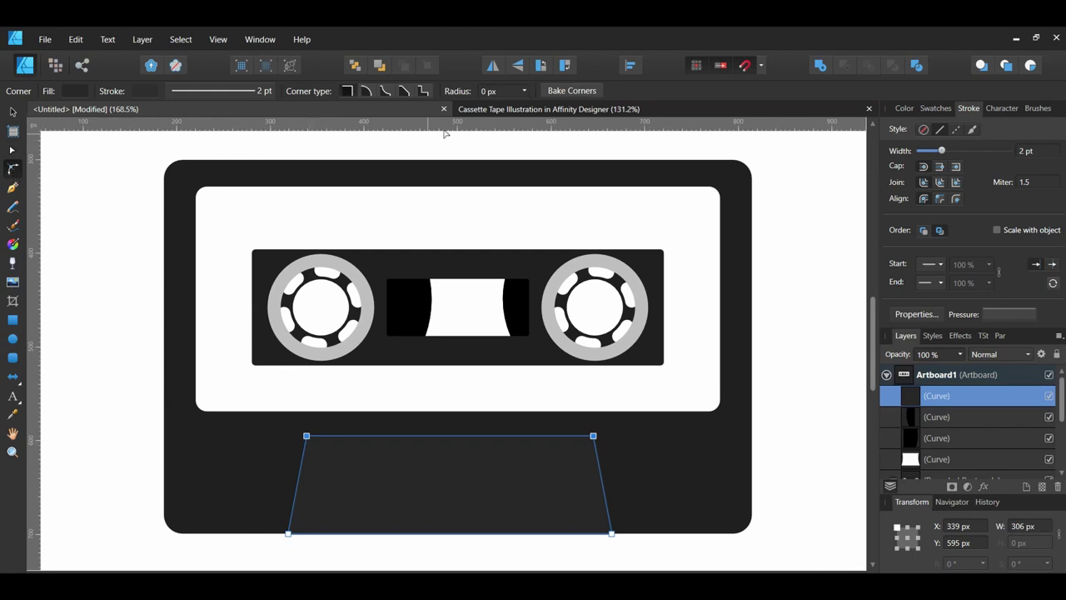
click(496, 93)
click(496, 92)
text(5)
key(Return)
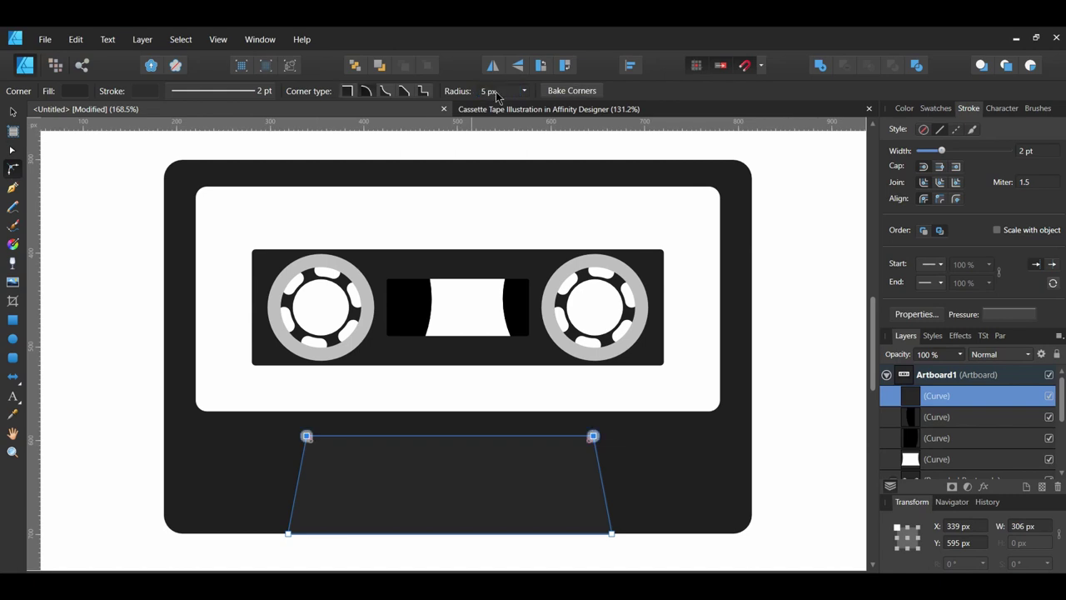
key(ctrl+d)
Step: Draw a 34 px circle filled #3B3B3B near the trapezoid's lower-left corner and place a copy near its lower-right corner
click(14, 342)
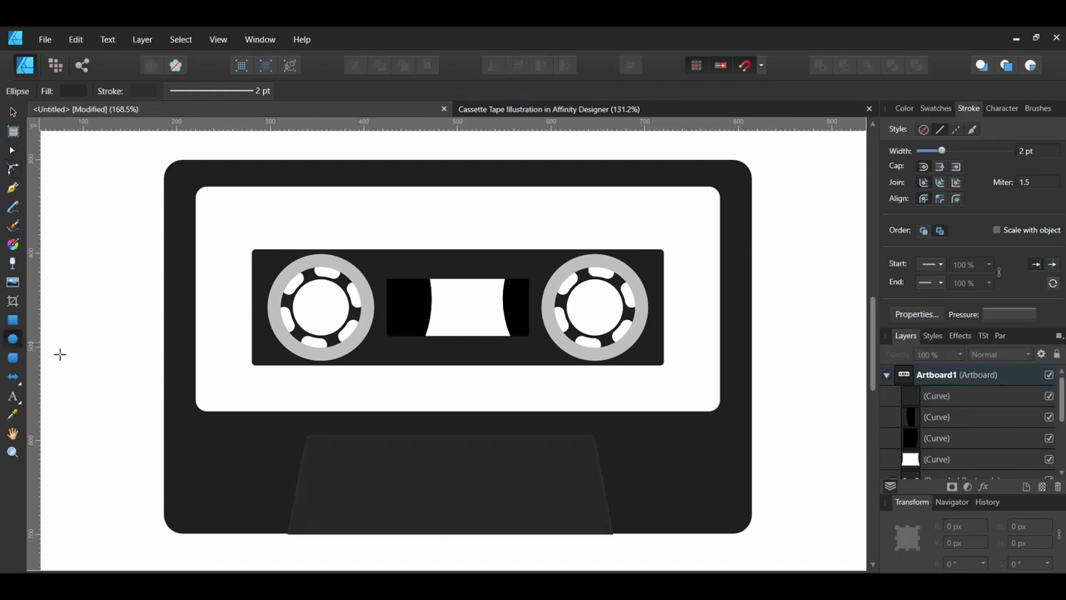
mouse_move(316, 500)
mouse_down()
mouse_move(341, 524)
mouse_move(330, 513)
mouse_up()
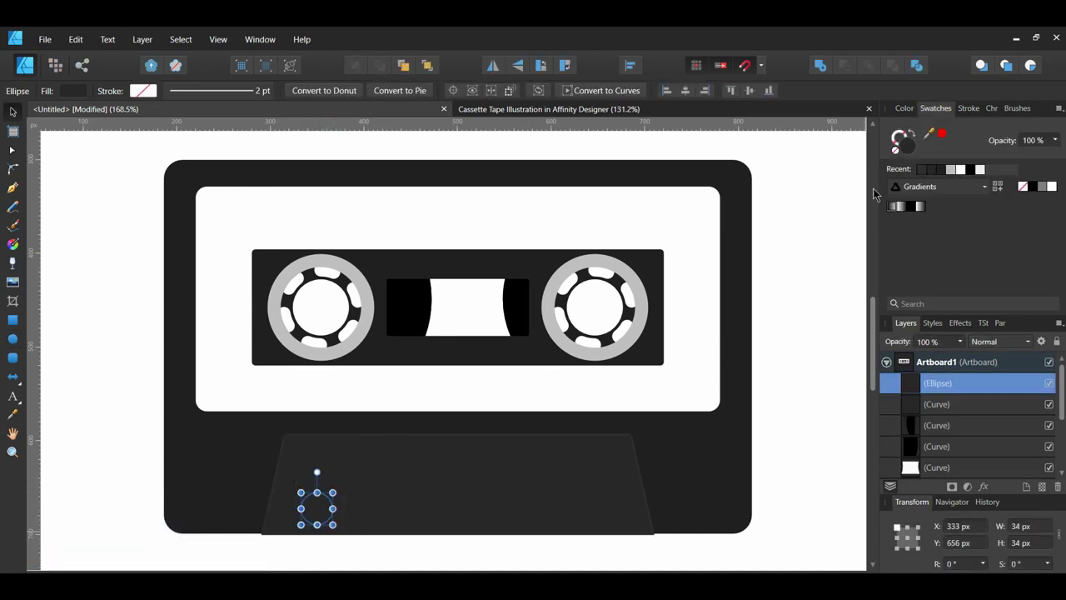
double_click(906, 146)
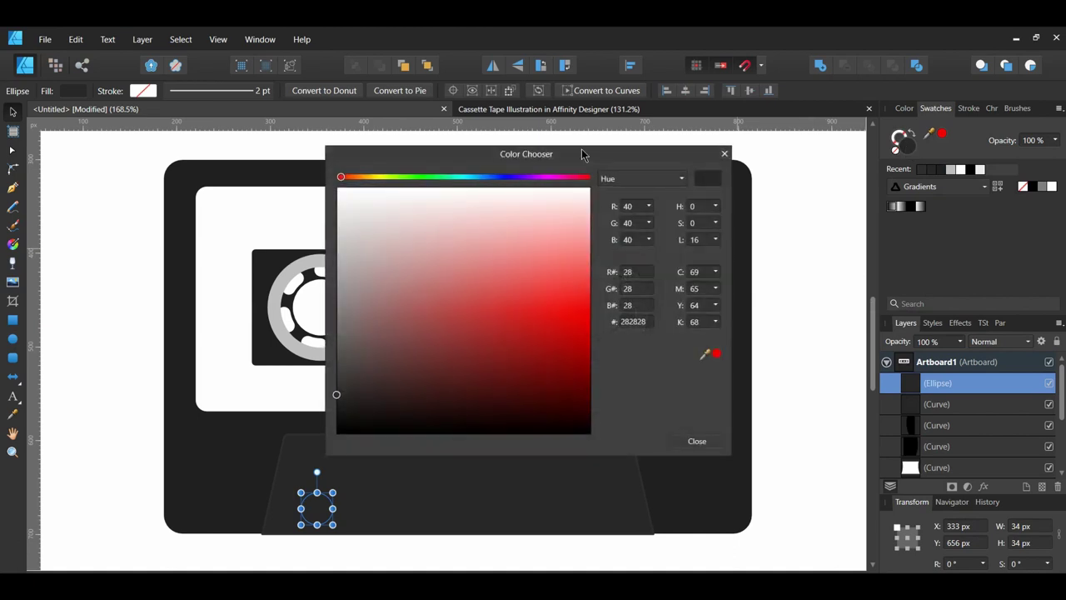
drag(583, 157, 766, 178)
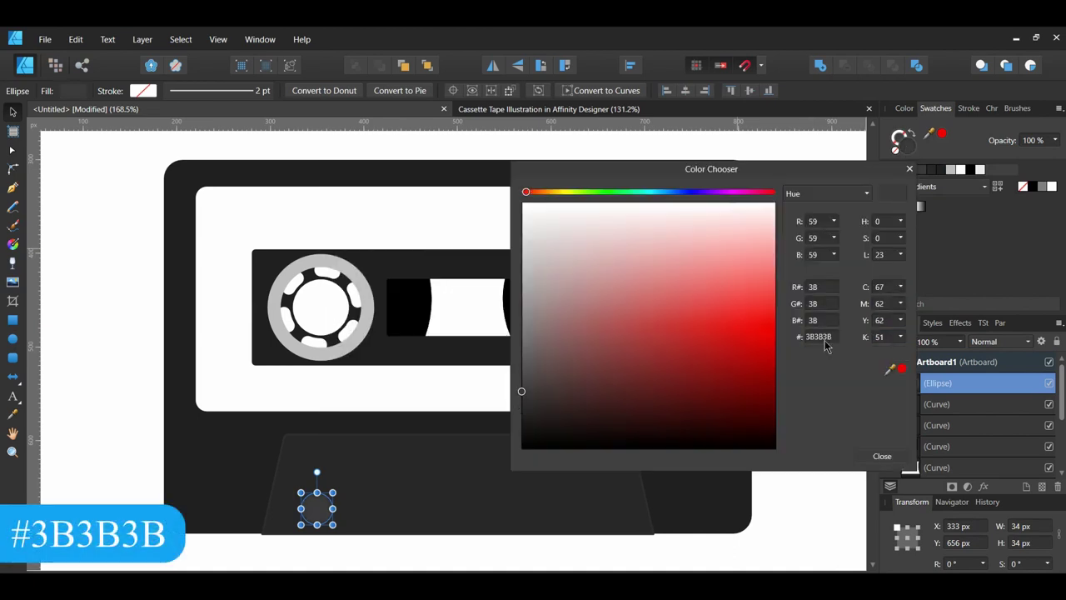
click(882, 457)
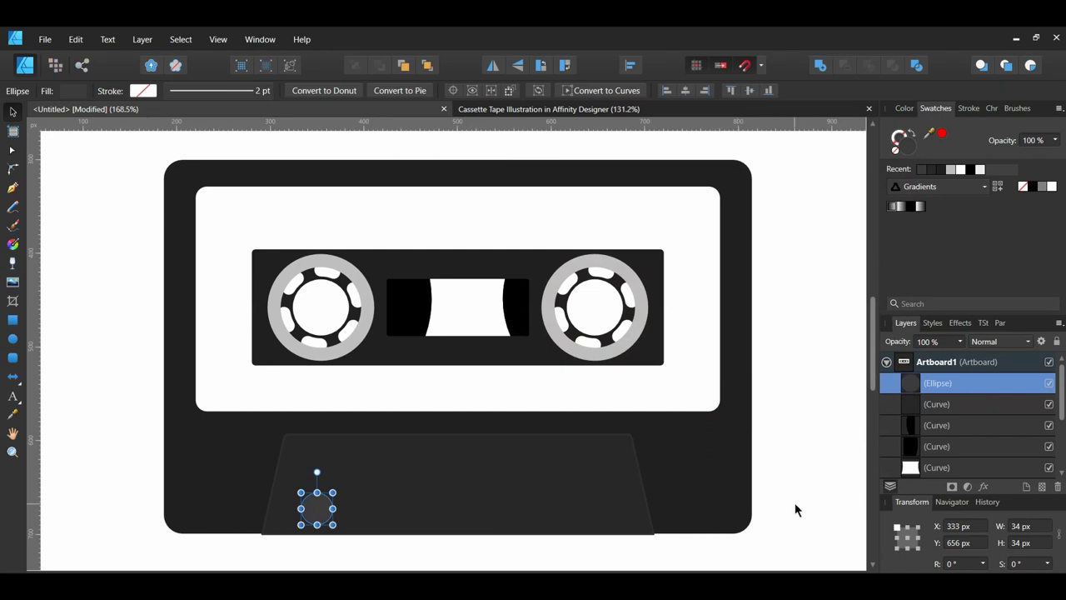
drag(321, 519, 620, 516)
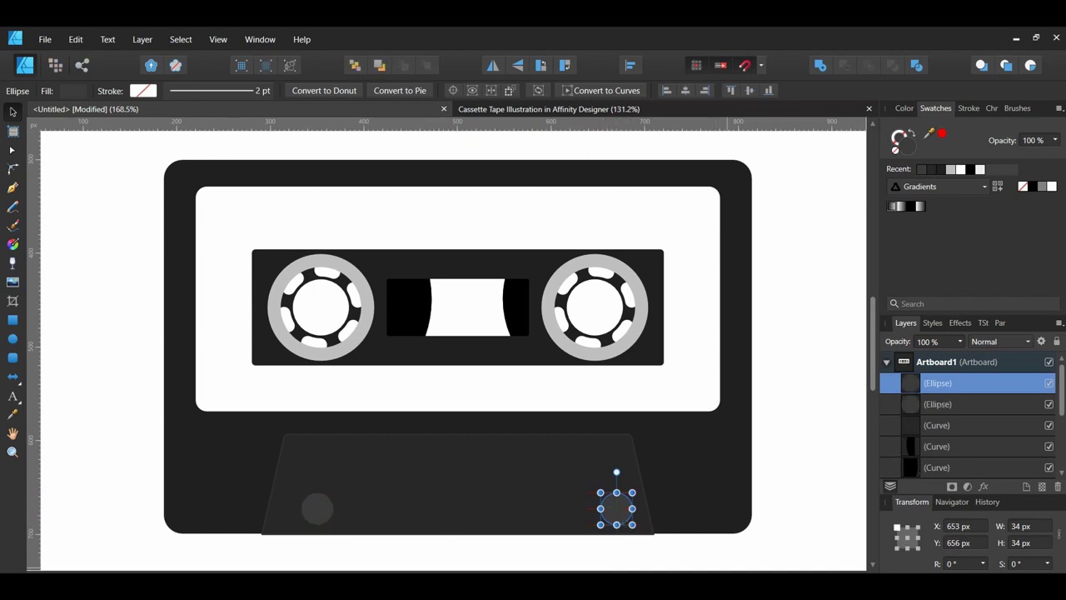
click(698, 566)
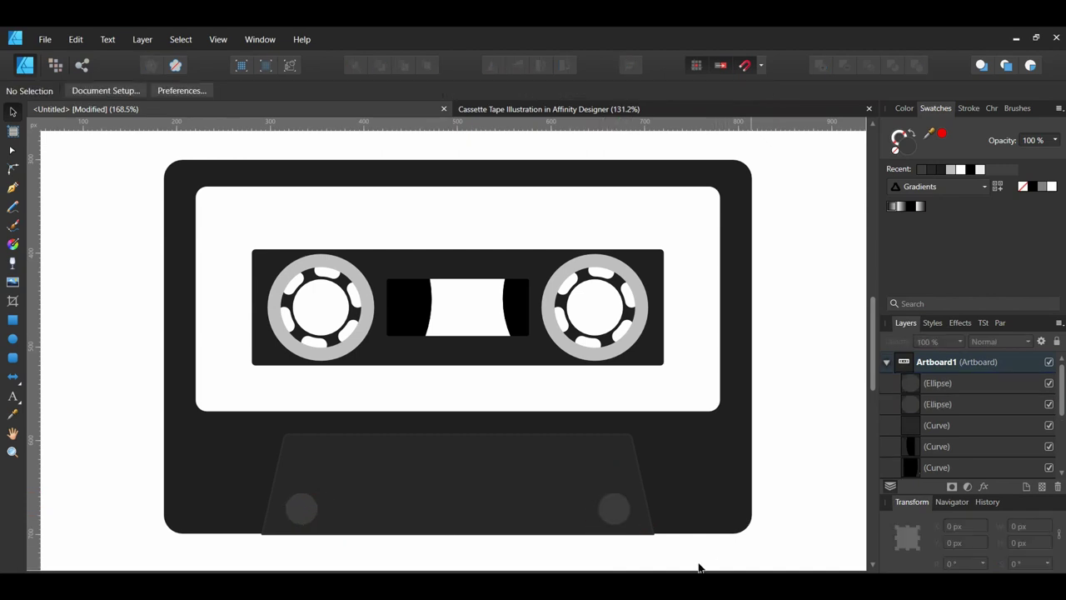
Step: Add two 14 px circles on the trapezoid, one just inside each of the larger circles
click(13, 339)
drag(344, 504, 581, 509)
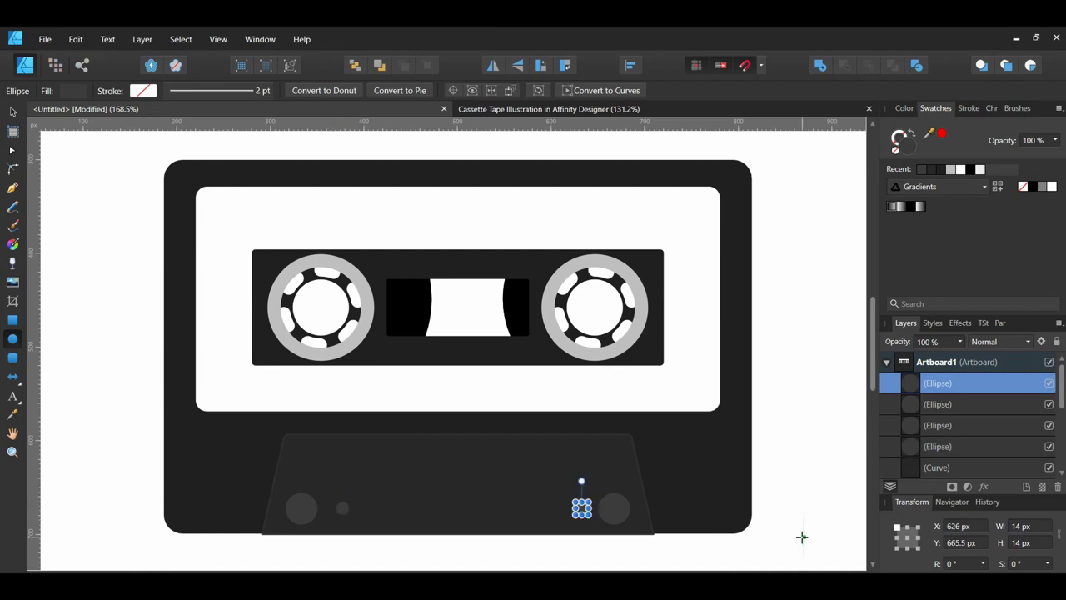
key(v)
click(762, 494)
Step: Draw a 1000 by 1000 px rectangle covering the whole artboard
scroll(768, 481, down, 4)
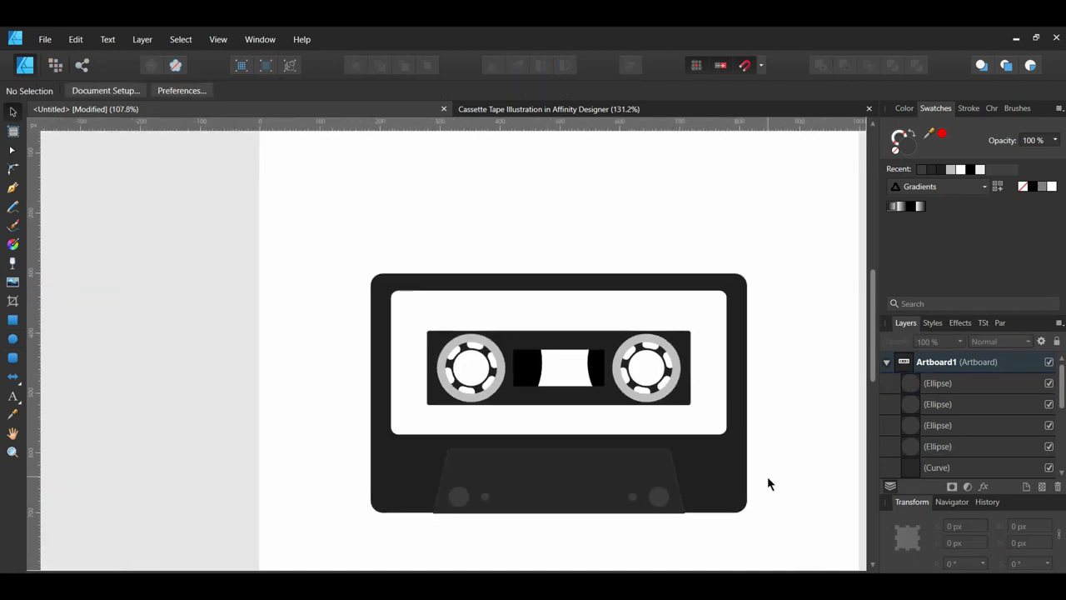
scroll(480, 516, right, 5)
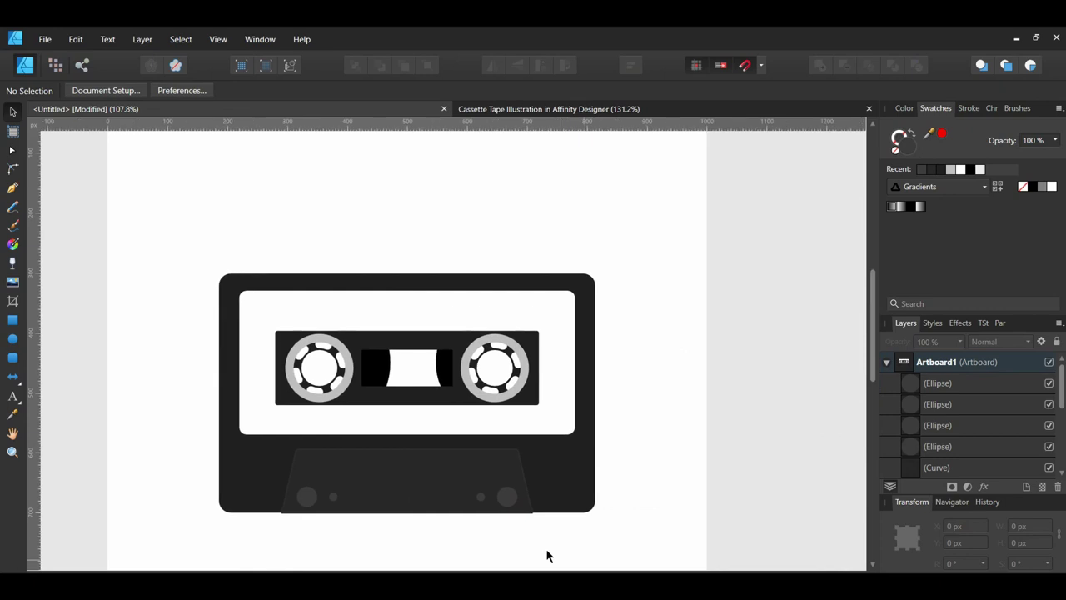
scroll(480, 516, down, 2)
scroll(482, 520, down, 1)
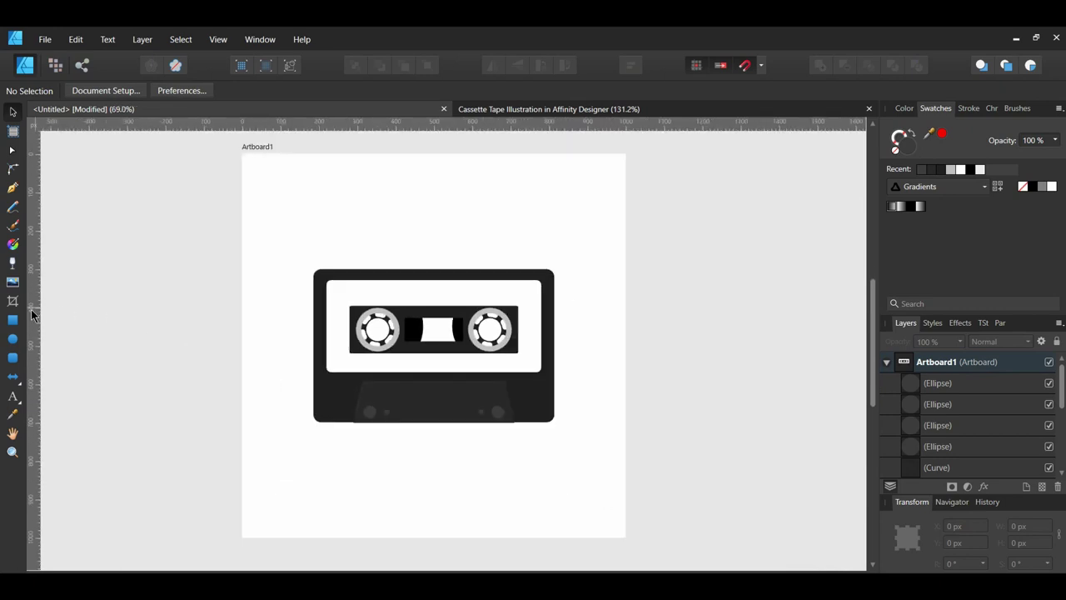
click(12, 321)
drag(242, 154, 626, 537)
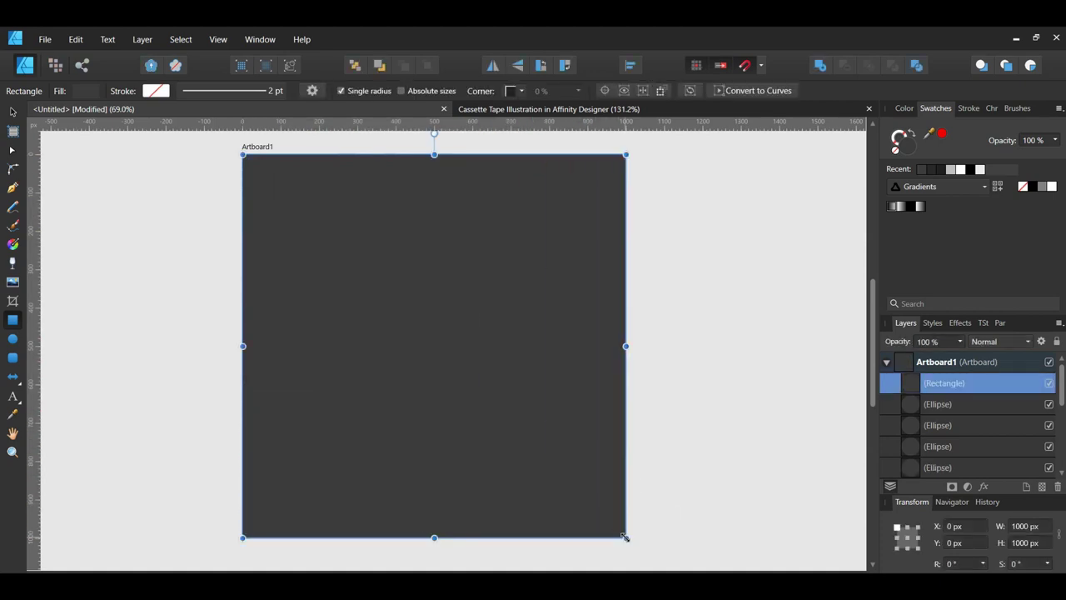
Step: Fill the artboard-sized rectangle with #5CD4FC and send it behind the cassette as the background
double_click(899, 138)
drag(602, 161, 893, 141)
click(930, 305)
text(5CD4FC)
key(Return)
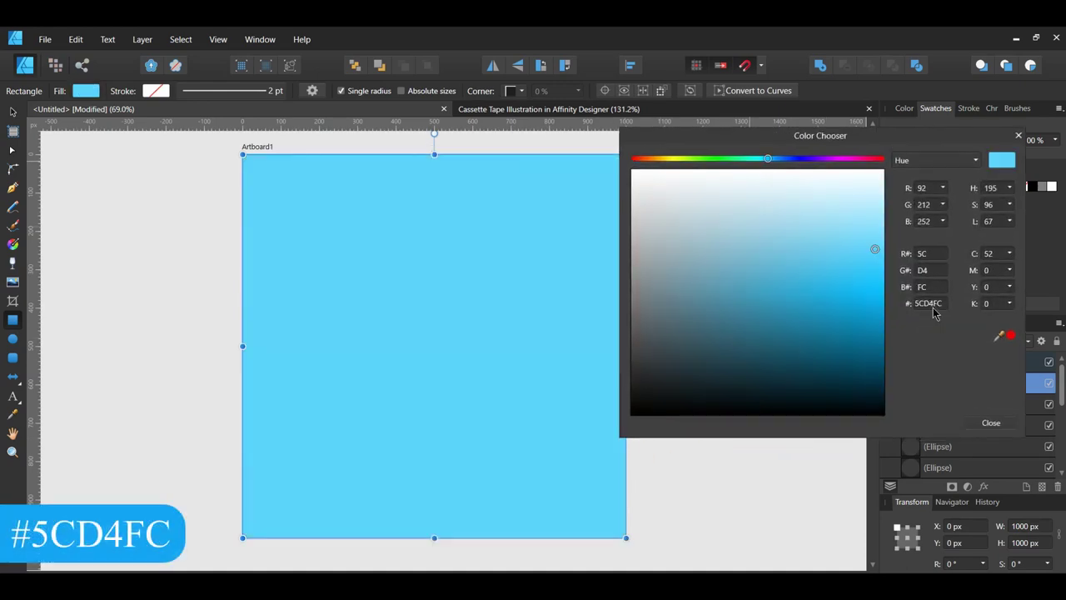
click(989, 423)
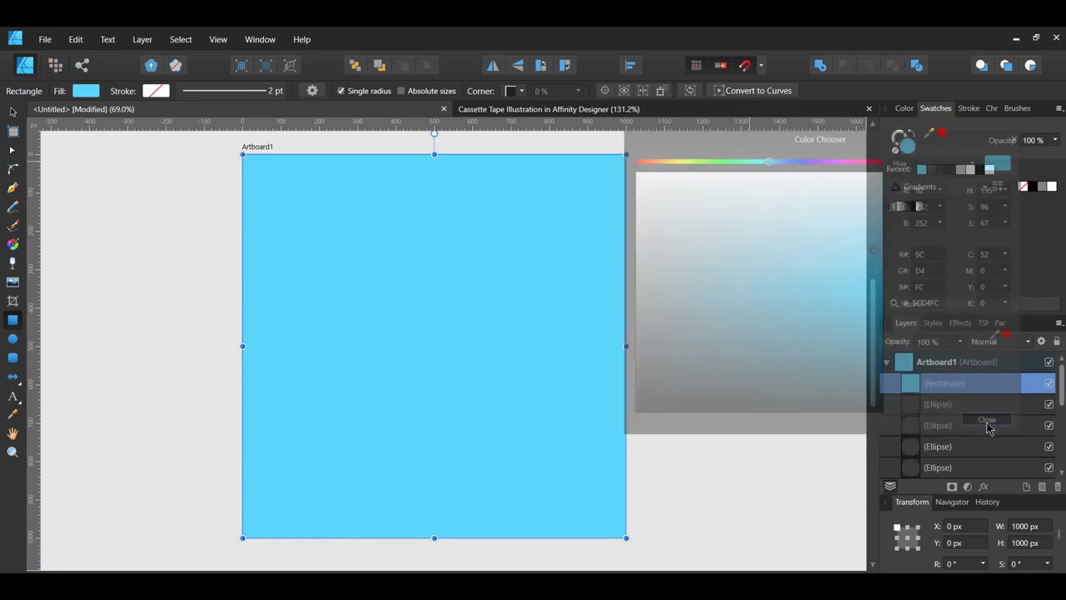
click(353, 66)
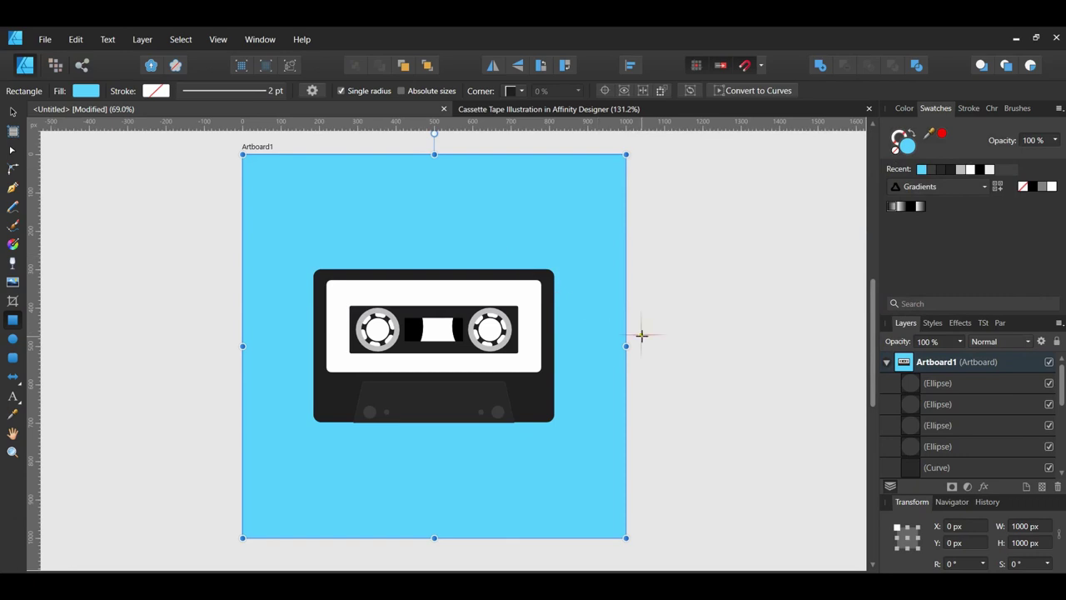
Step: Recolor the white center shape of the tape window with the background's light blue, #5CD4FC
key(v)
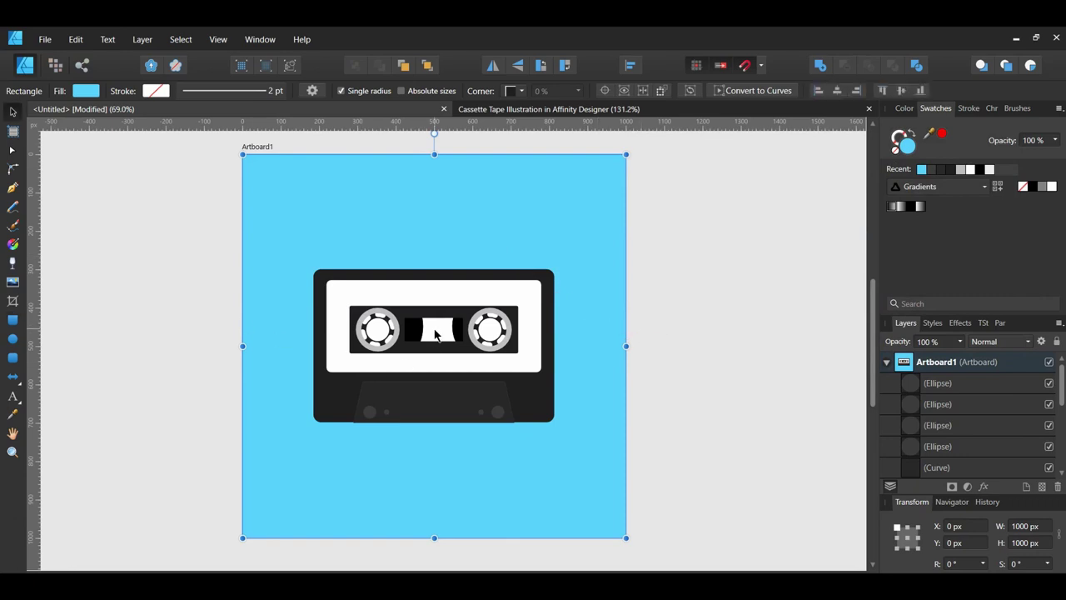
click(435, 333)
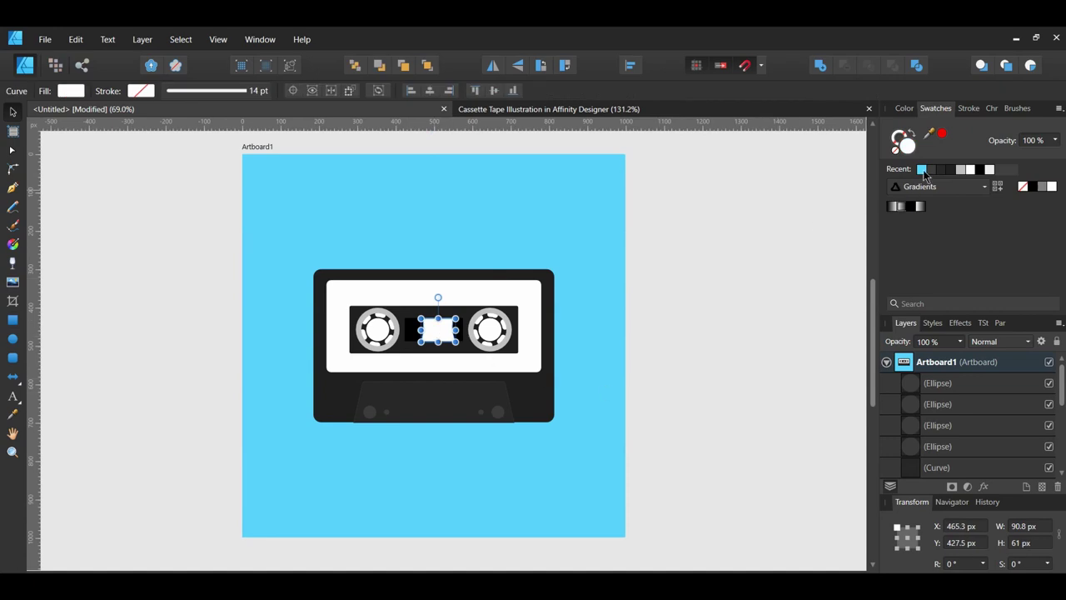
click(922, 169)
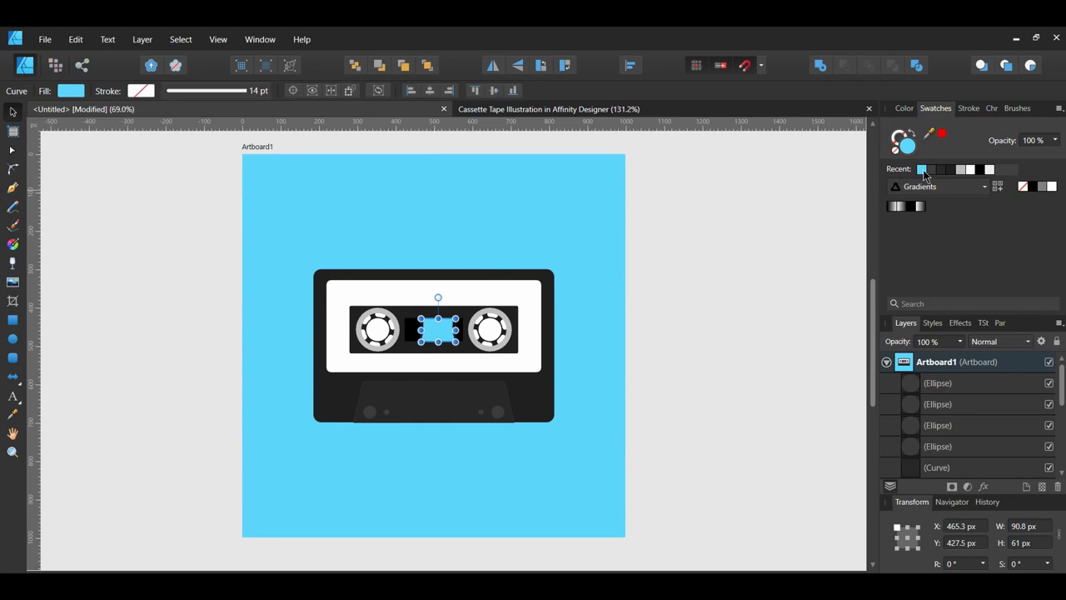
scroll(337, 374, up, 2)
click(81, 311)
Step: Draw a 560 by 135 px band across the white label, filled #3B9E82 and layered behind the dark reel rectangle
click(15, 320)
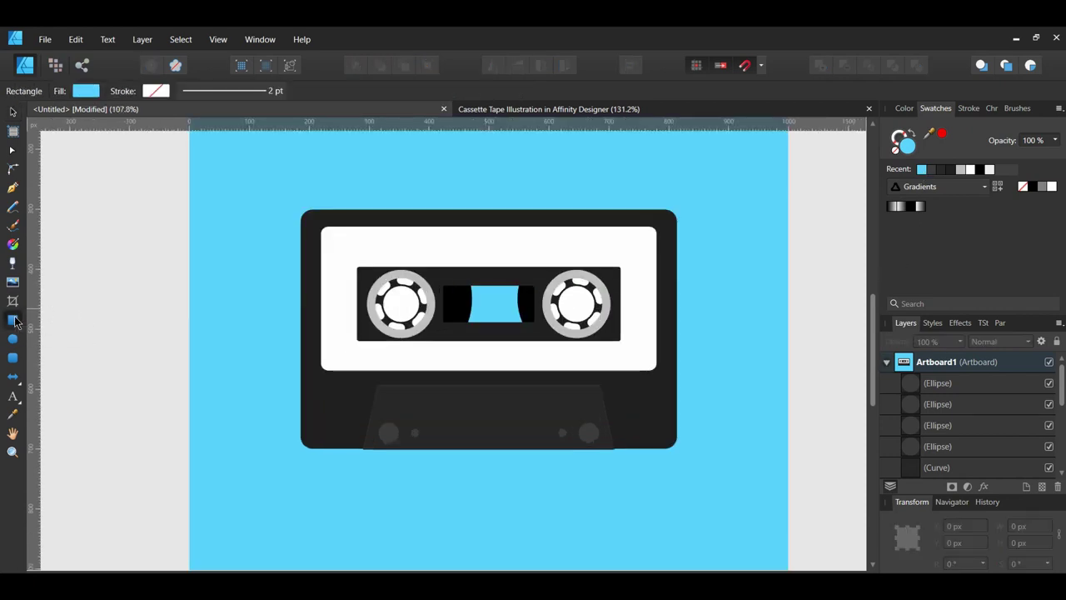
drag(320, 261, 656, 343)
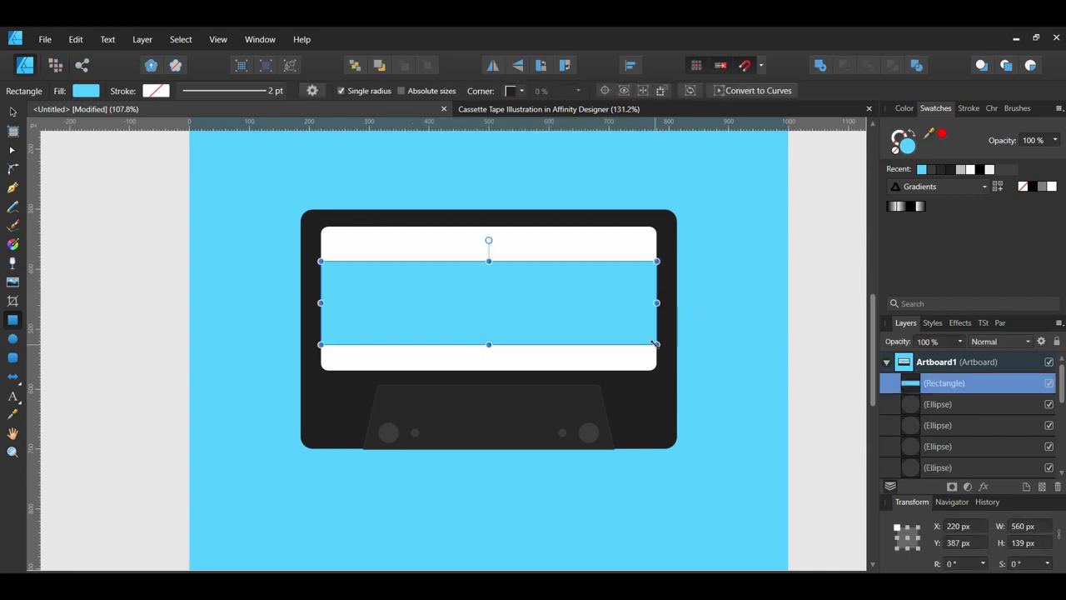
double_click(904, 150)
drag(617, 171, 661, 172)
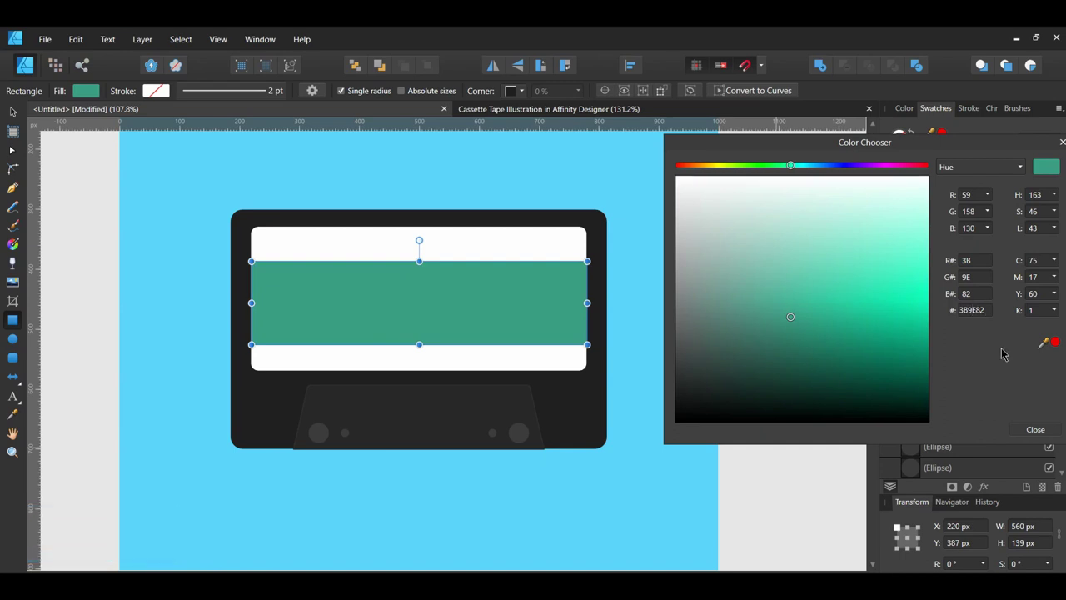
click(1035, 429)
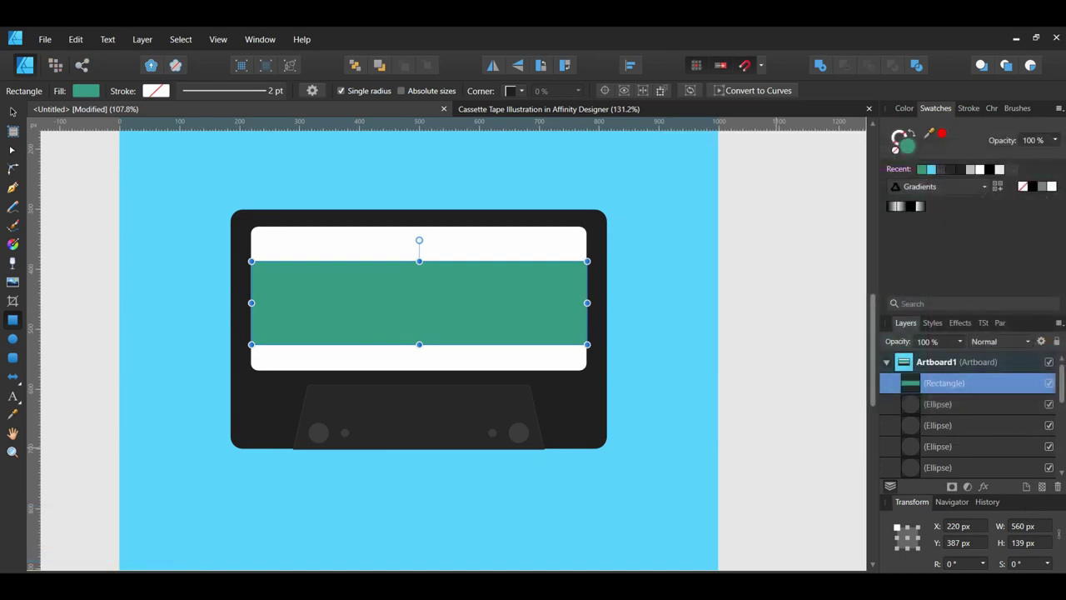
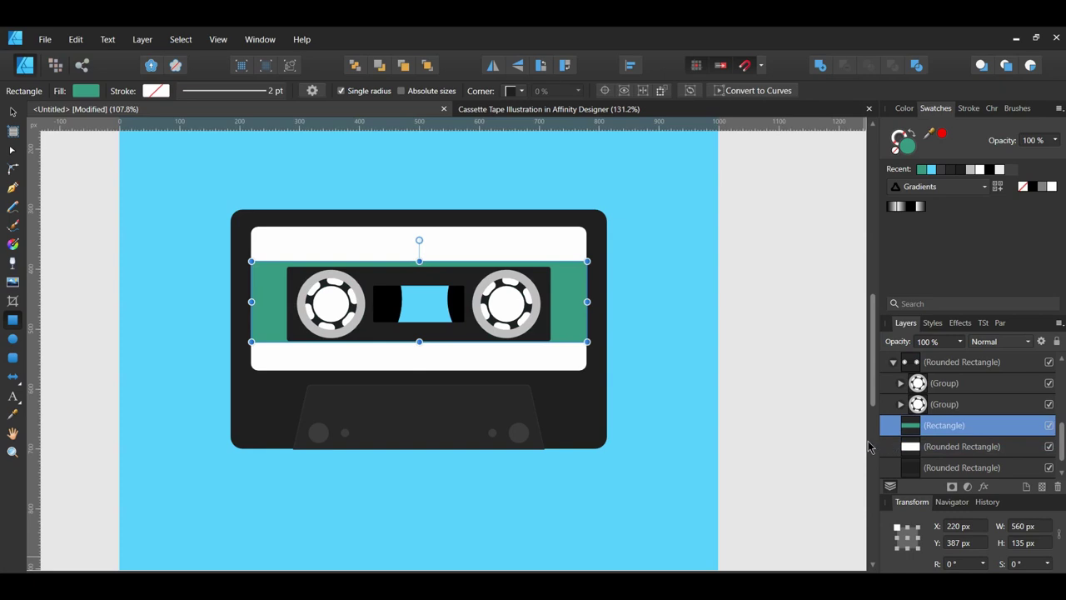
scroll(845, 542, up, 1)
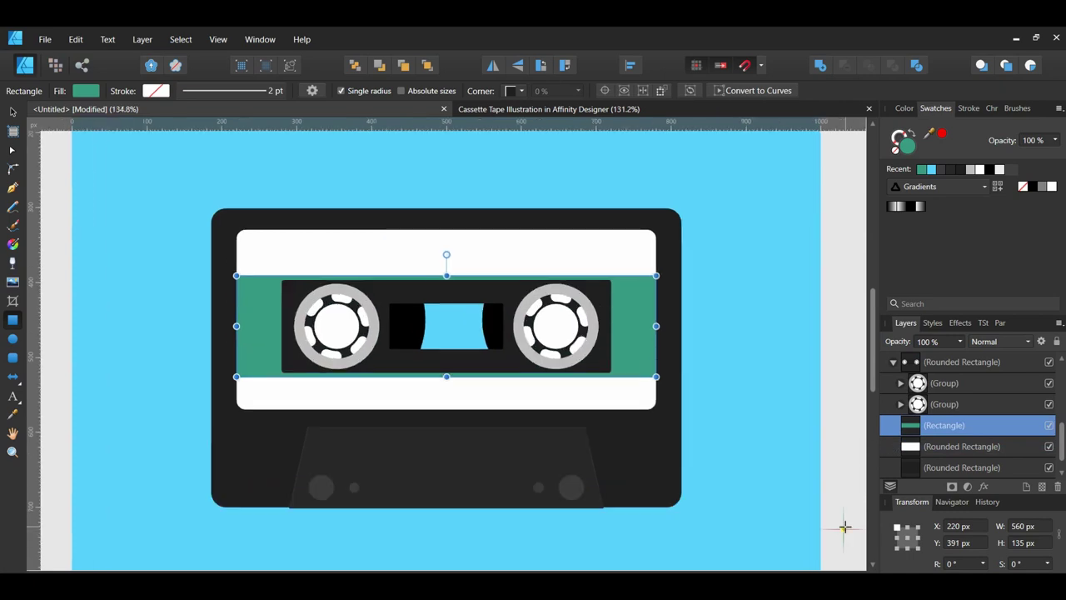
click(844, 525)
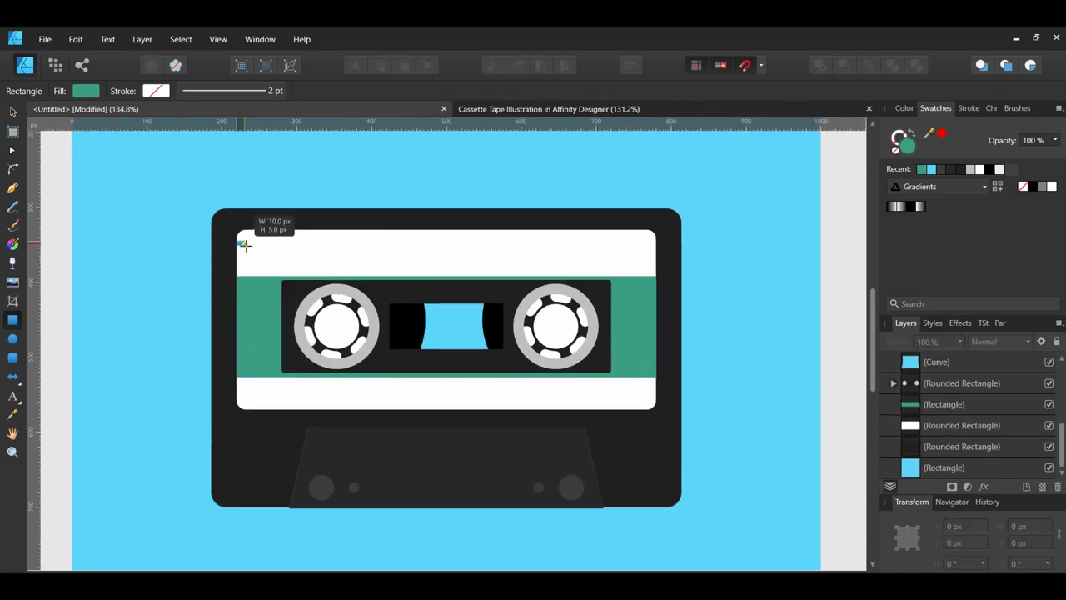
Step: Draw a thin rectangle, 560 by 2 px, as a line across the upper part of the white label
drag(237, 240, 657, 241)
scroll(443, 241, up, 6)
drag(440, 239, 440, 237)
scroll(464, 256, down, 5)
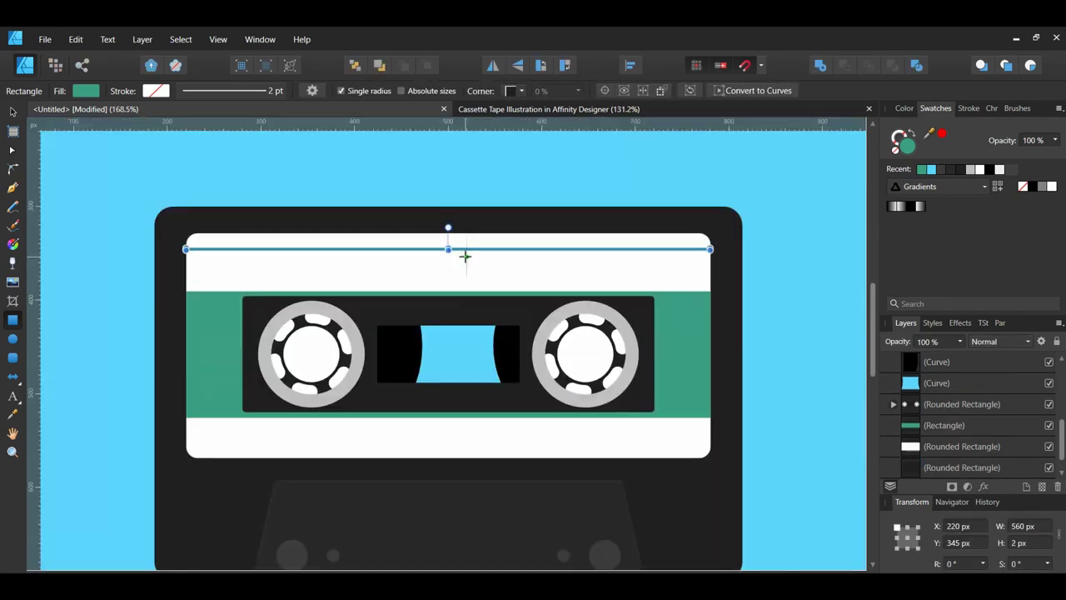
Step: Fill the thin label line with #808080 and reduce its height to 1 px
double_click(913, 148)
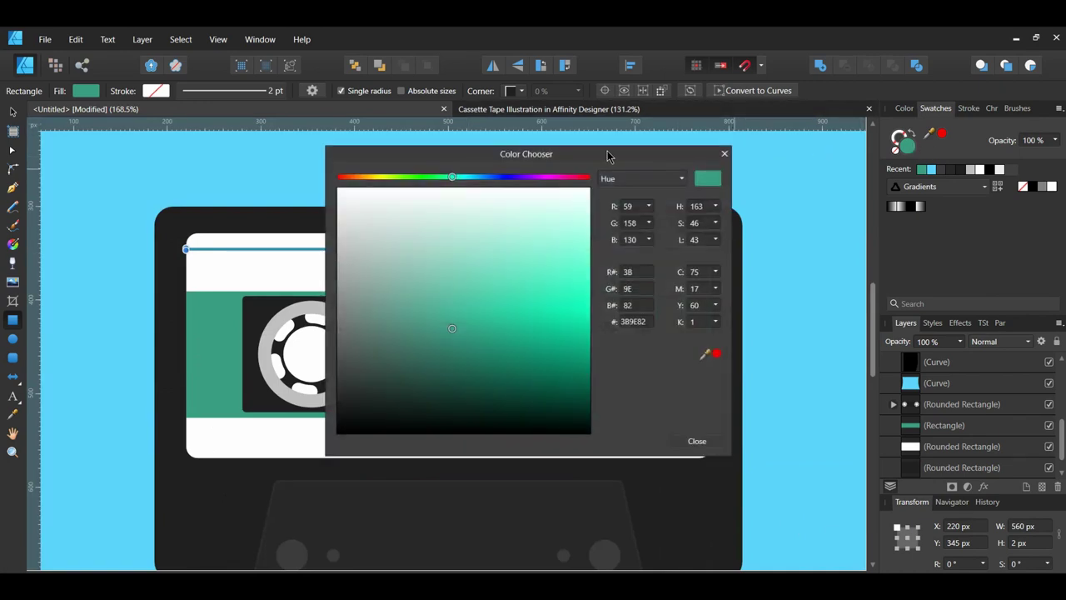
drag(607, 152, 932, 147)
double_click(966, 314)
text(808080)
key(Return)
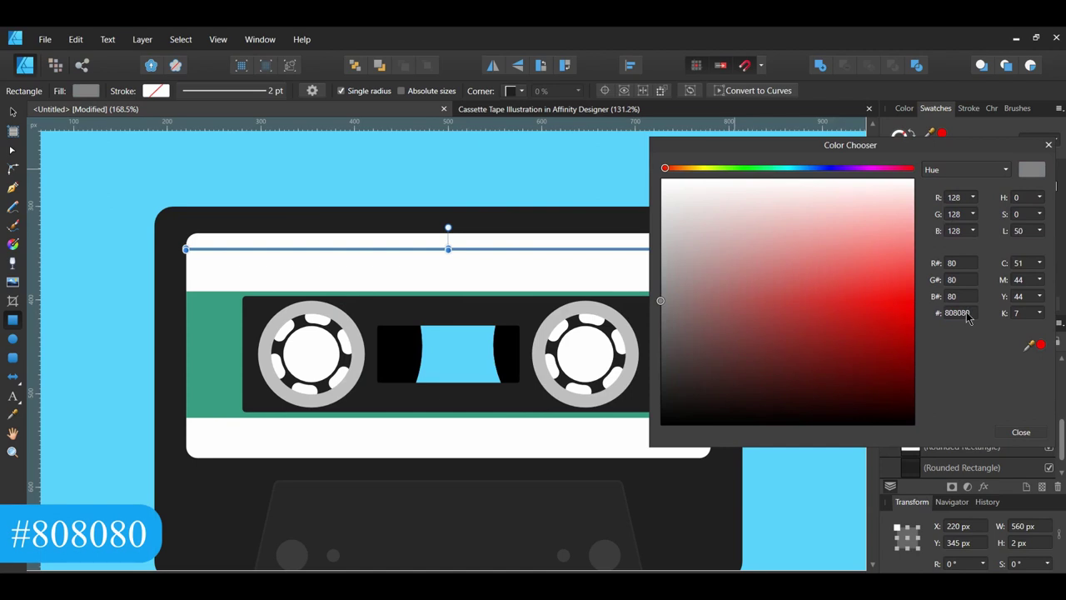
click(1021, 432)
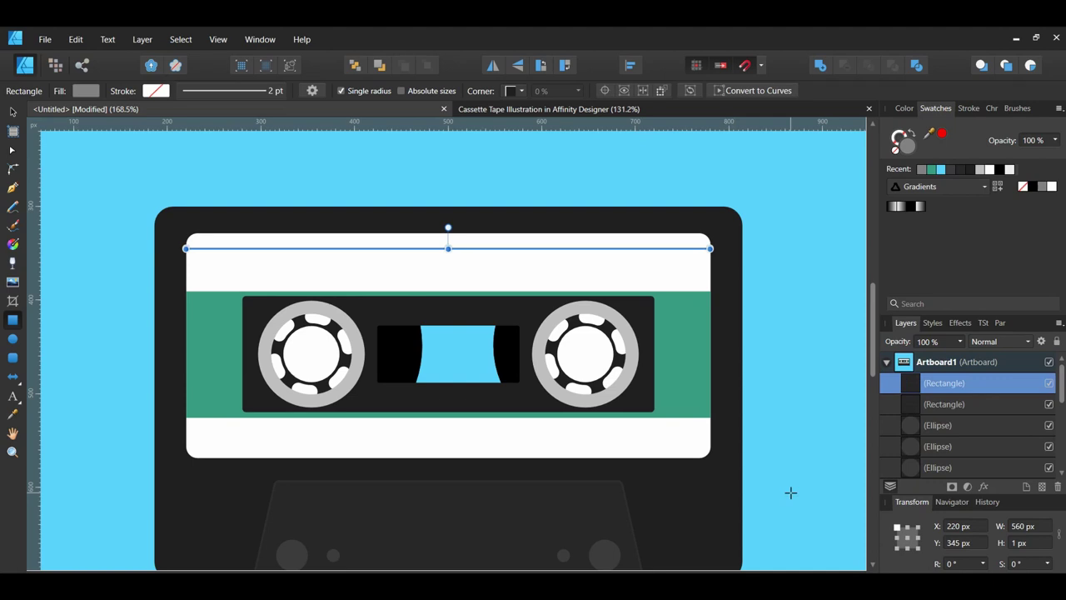
Step: Place a copy of the thin grey line below it on the white label, above the green band
drag(308, 248, 304, 268)
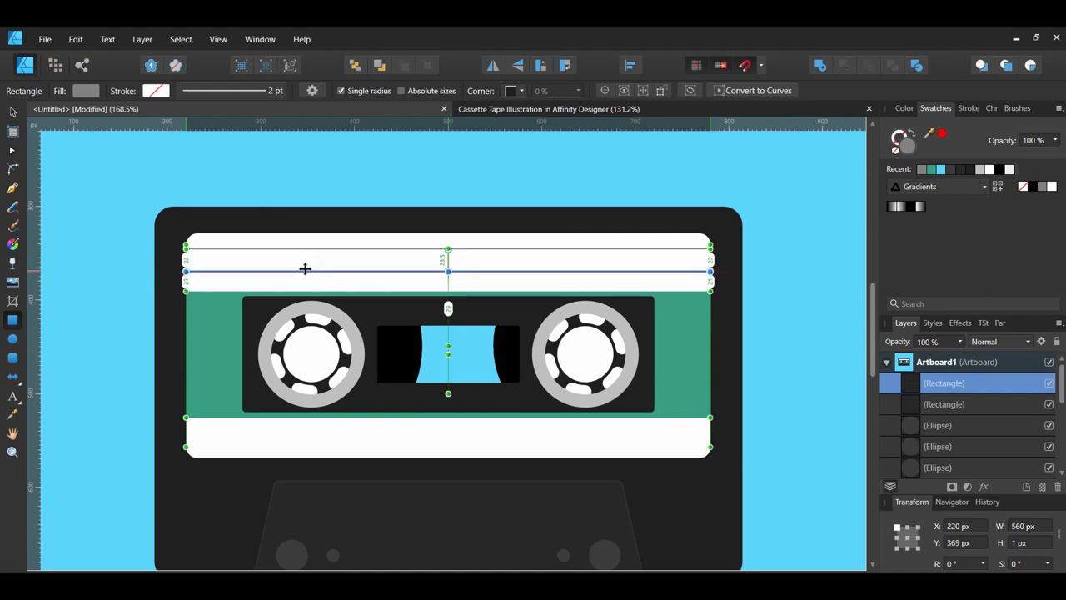
click(796, 492)
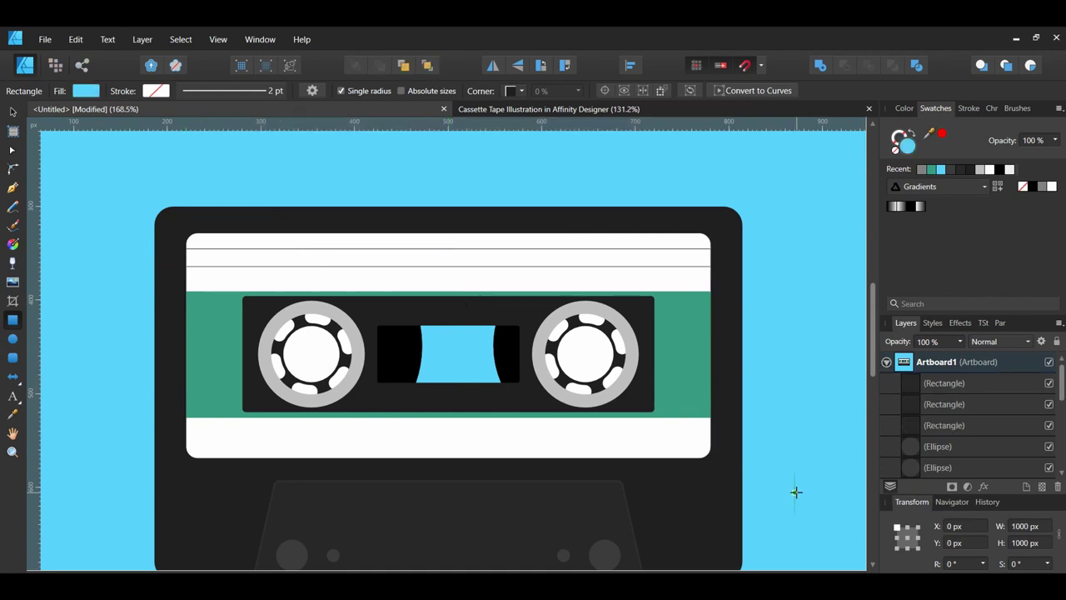
Step: Add the artistic text "B", about 40 px tall, on the green band beside the dark reel rectangle
click(12, 398)
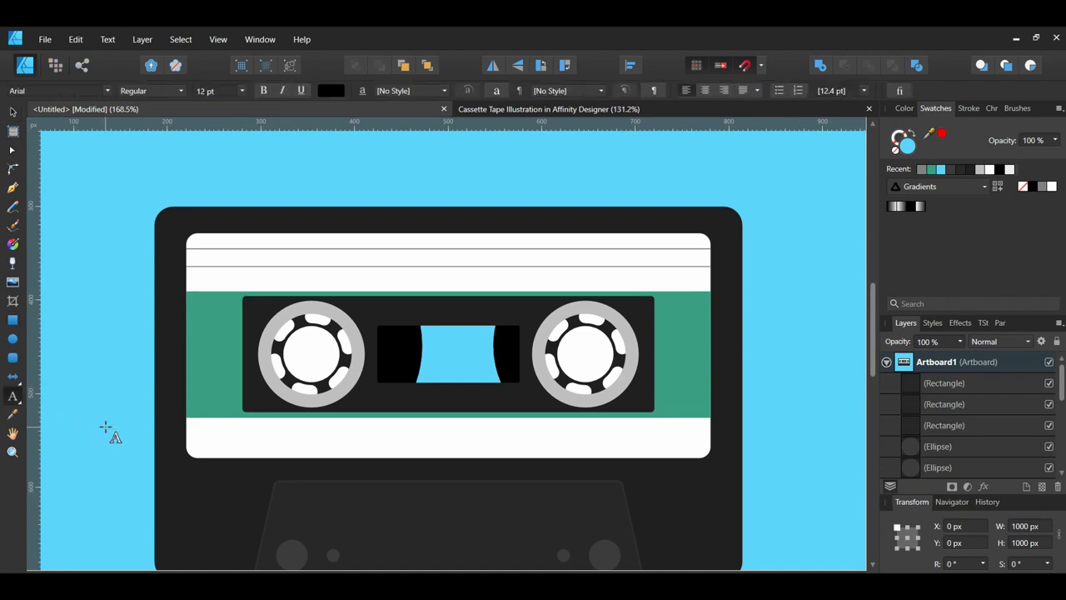
scroll(201, 365, down, 1)
drag(202, 353, 231, 354)
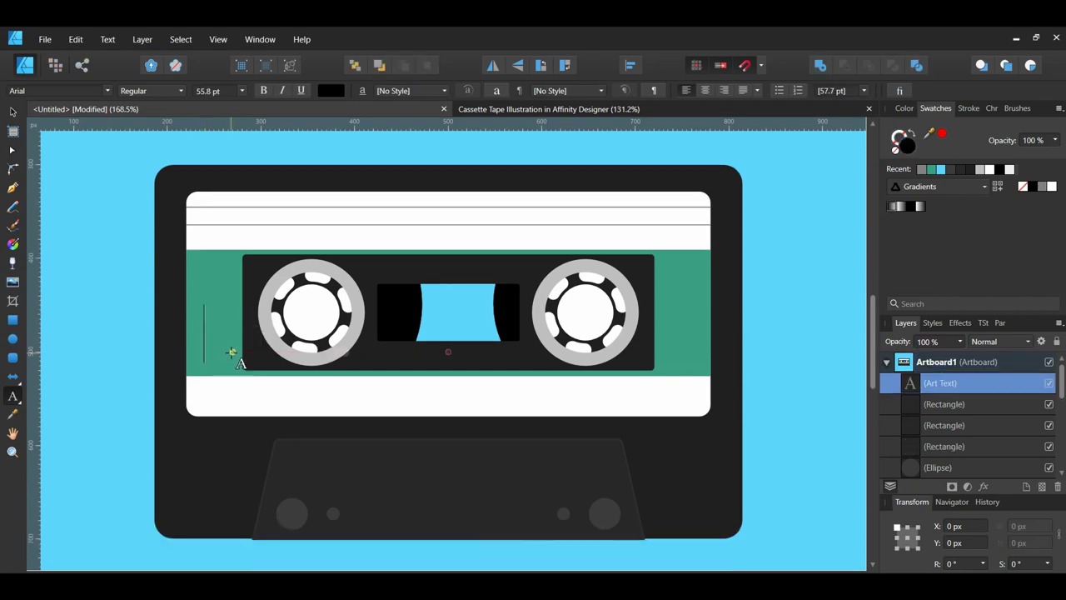
text(B)
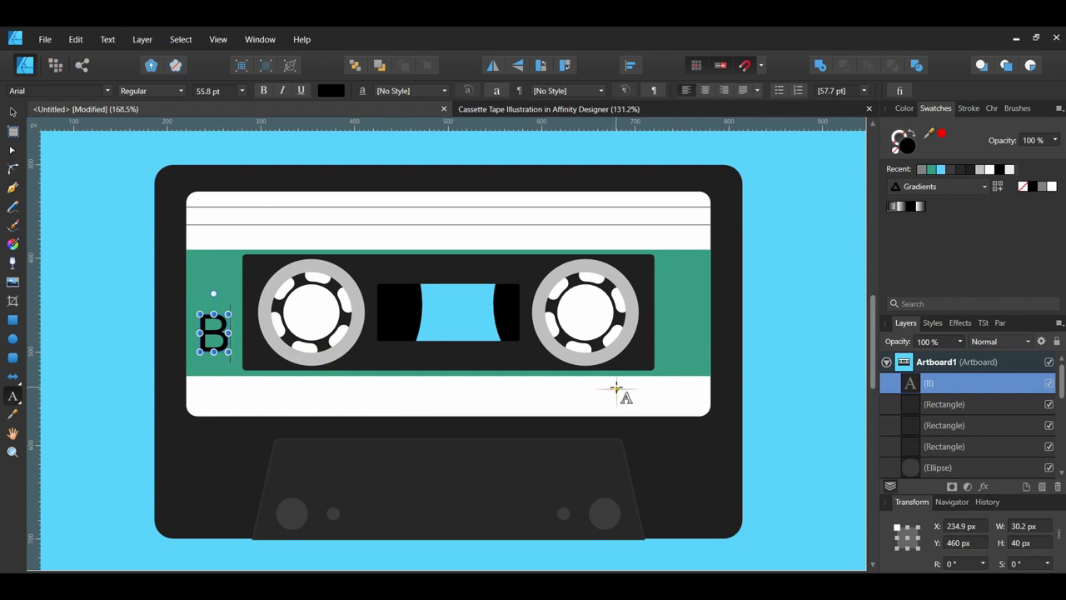
Step: Add the artistic text "90", about 40 px wide, near the right end of the white strip below the green band
drag(616, 388, 631, 409)
text(90)
key(Escape)
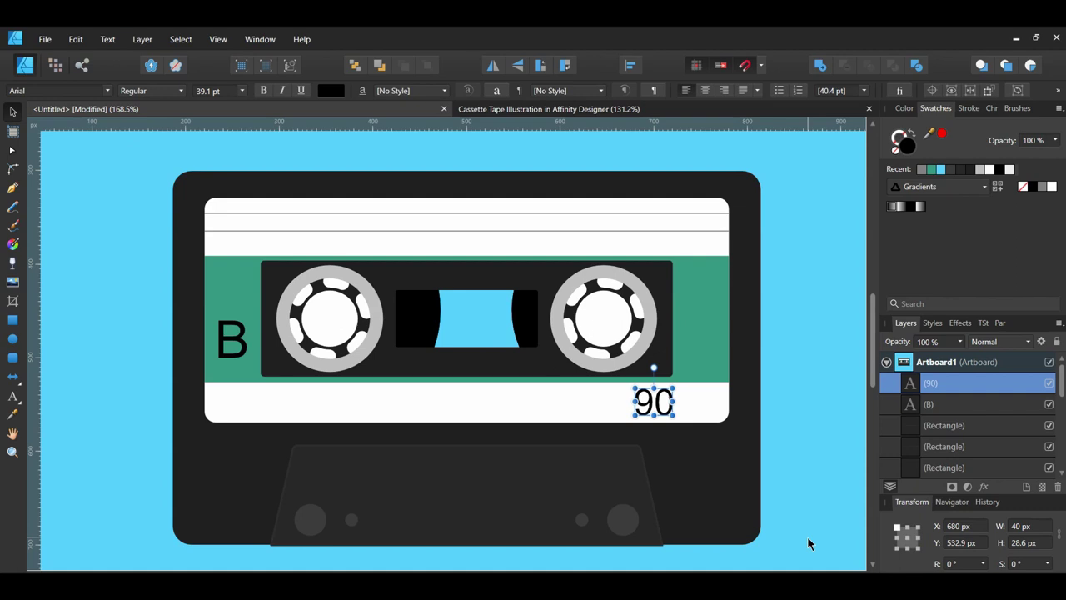
Step: Draw a green right-pointing arrow, about 65 by 25 px, on the lower white label strip and bring it to the front
click(14, 377)
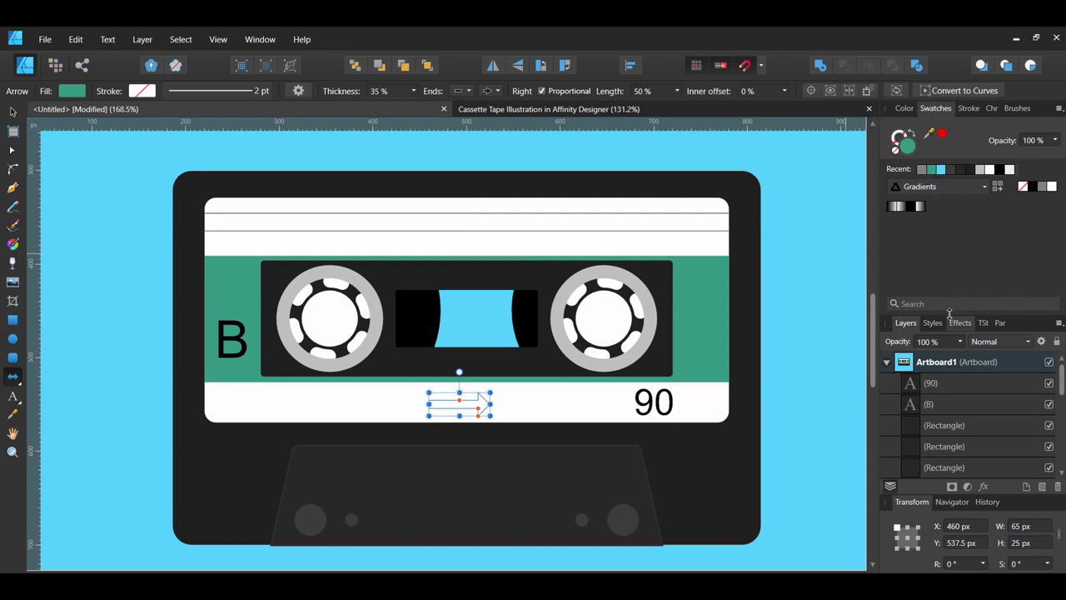
scroll(987, 425, down, 3)
scroll(982, 427, down, 2)
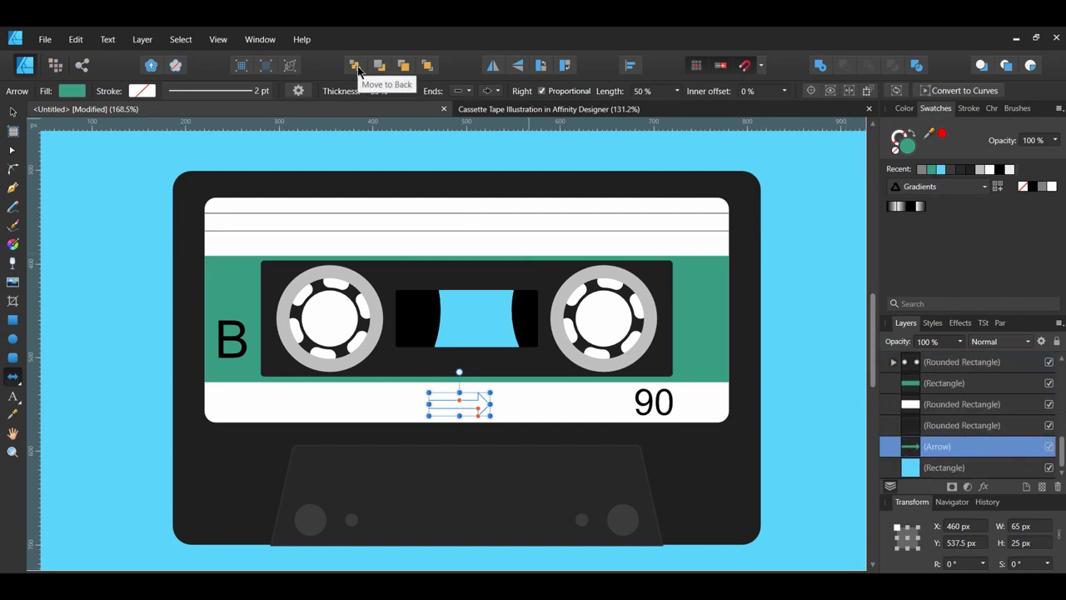
click(428, 67)
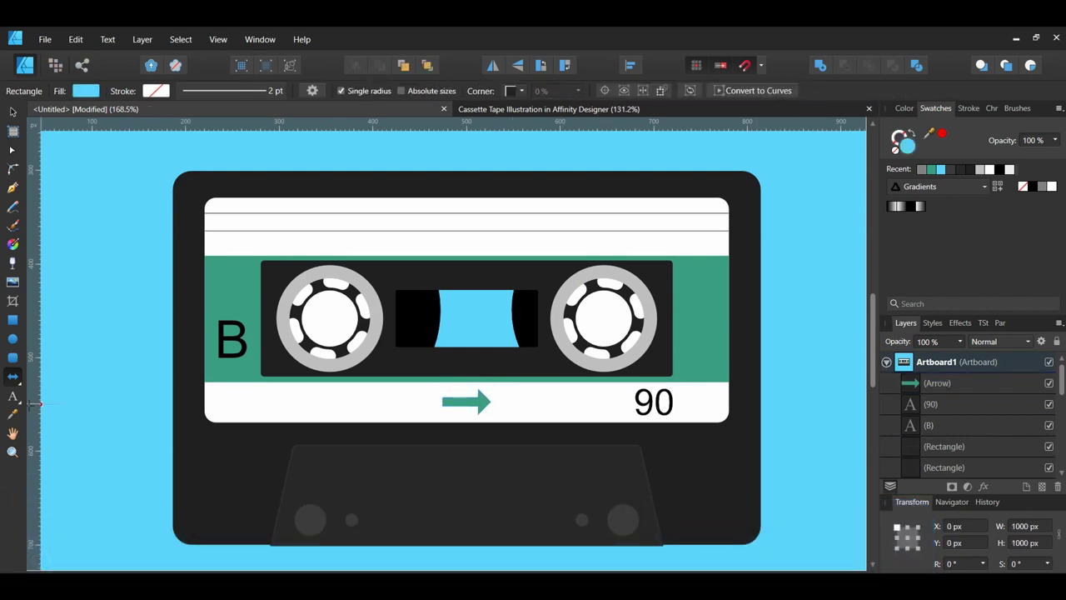
Step: Add the artistic text "80s Mix Tape", about 260 px wide, over the ruled lines on the upper white label
click(13, 398)
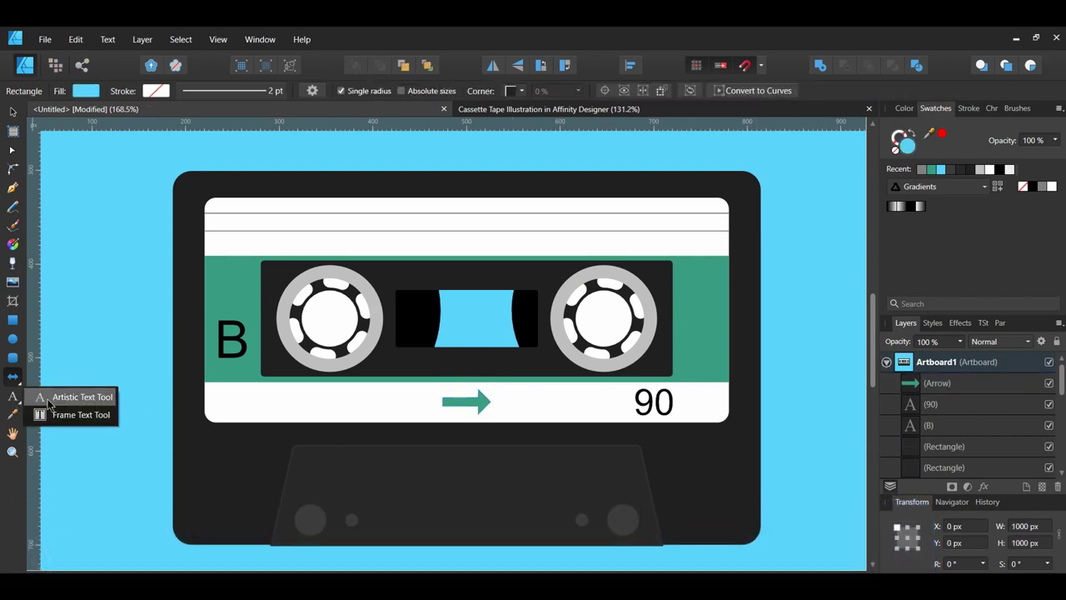
click(50, 395)
drag(300, 210, 321, 249)
text(80)
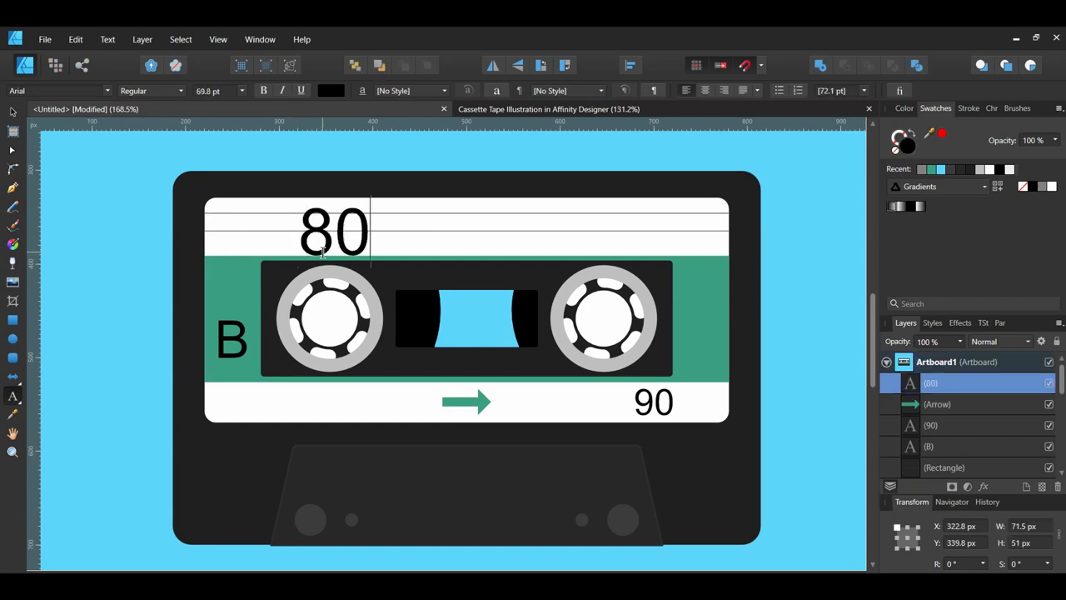
text(s Mix Tape)
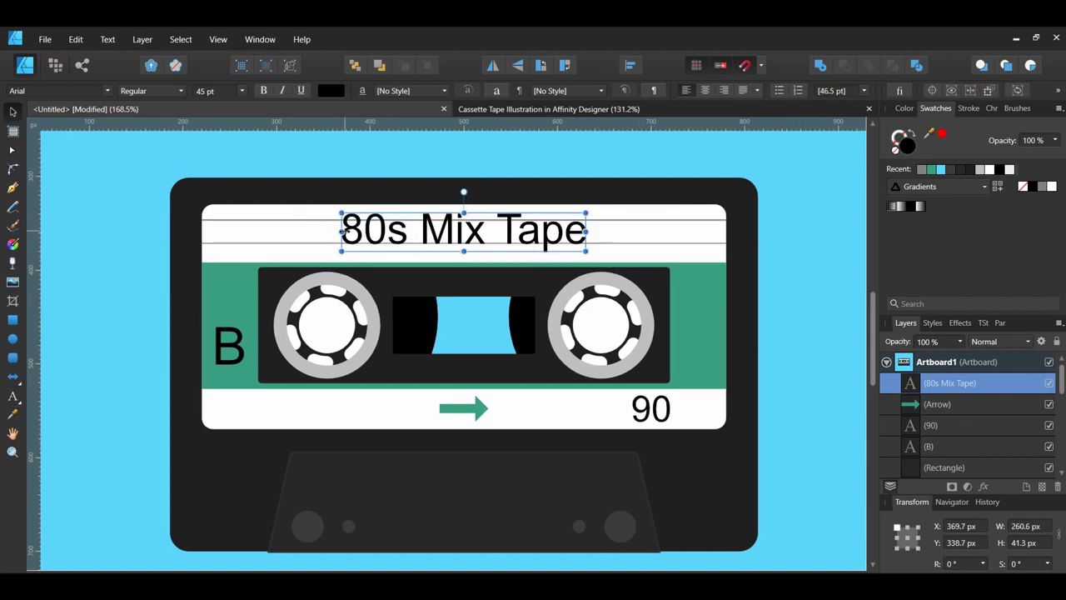
Step: Set the font of the "80s Mix Tape" title to Permanent Marker and deselect it
triple_click(351, 235)
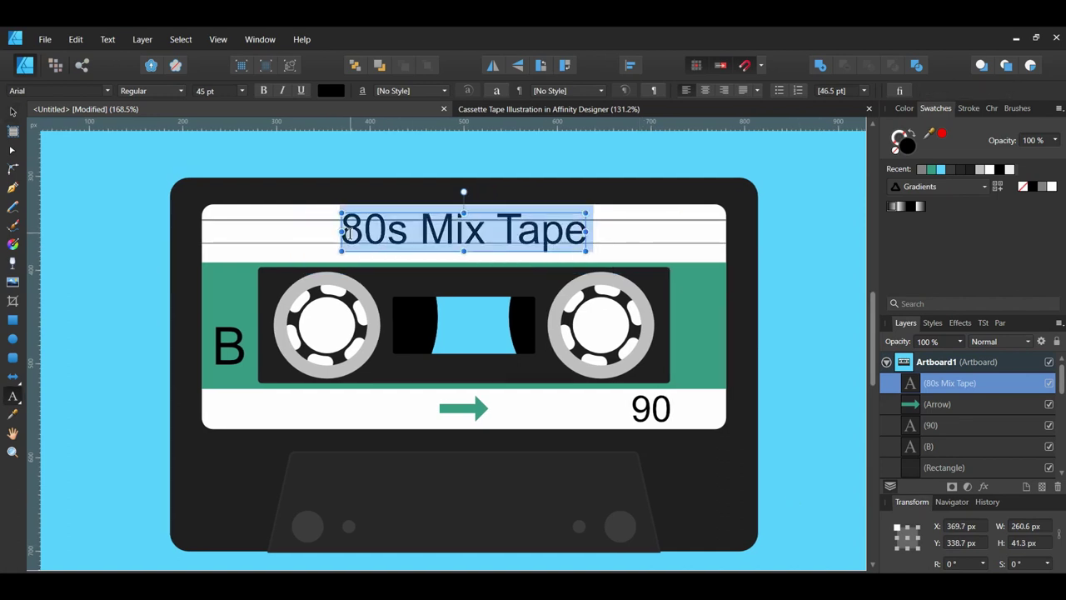
click(80, 92)
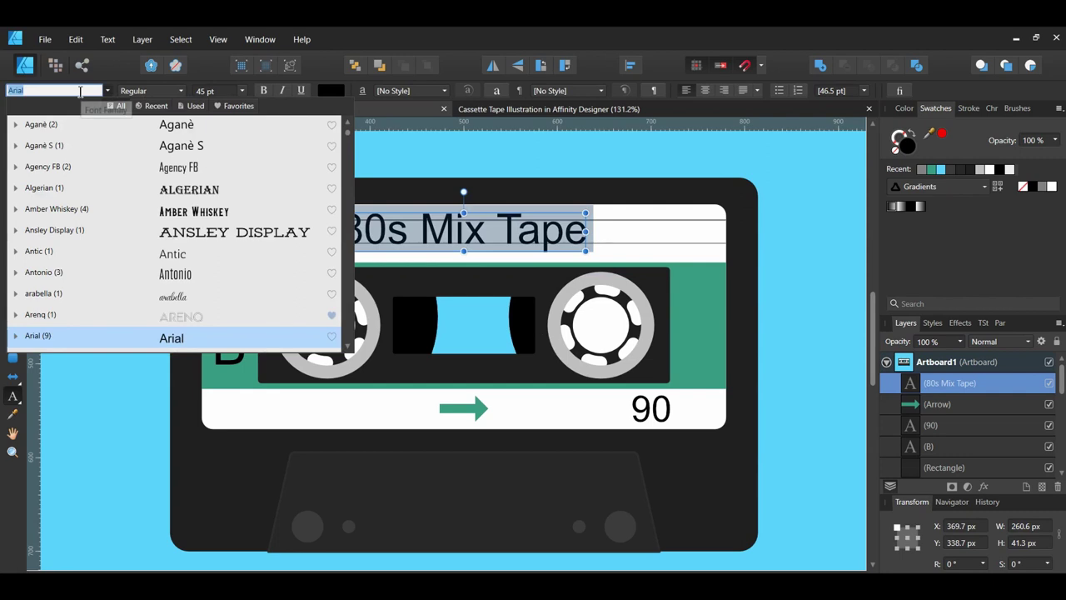
text(per)
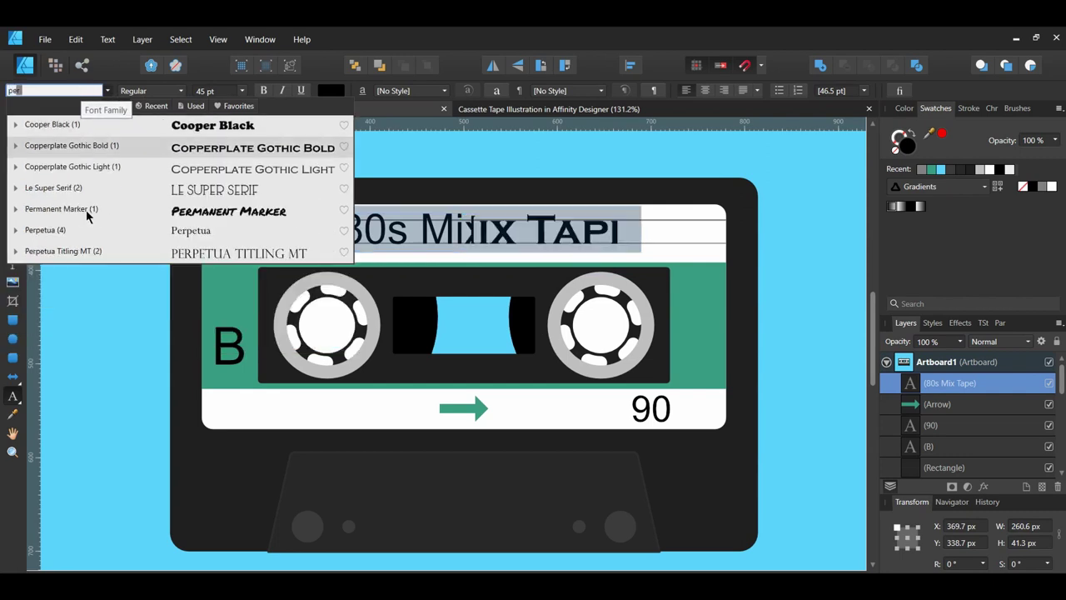
click(87, 212)
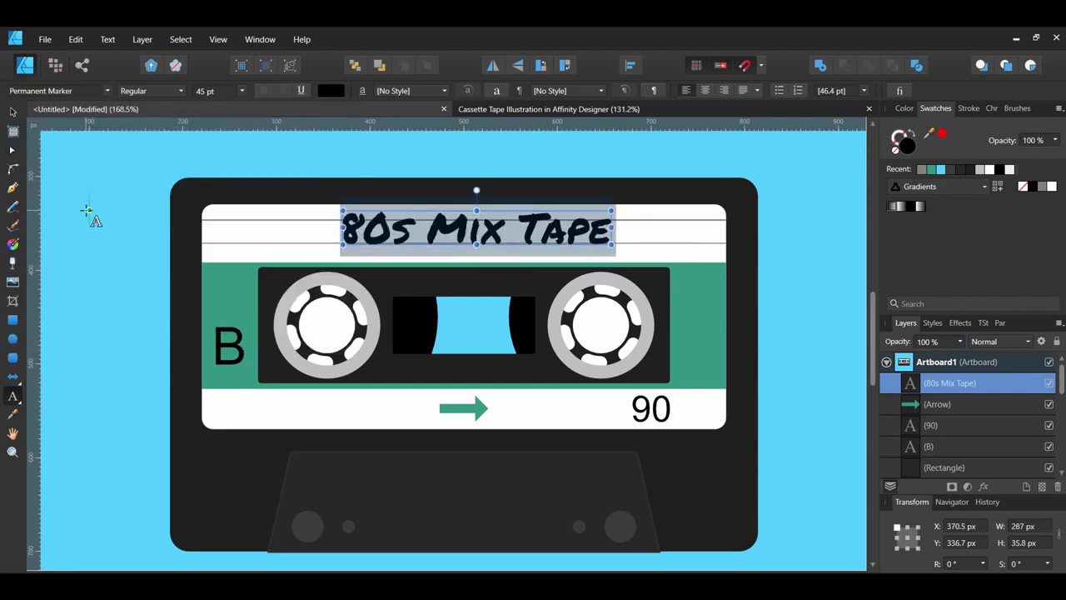
key(Escape)
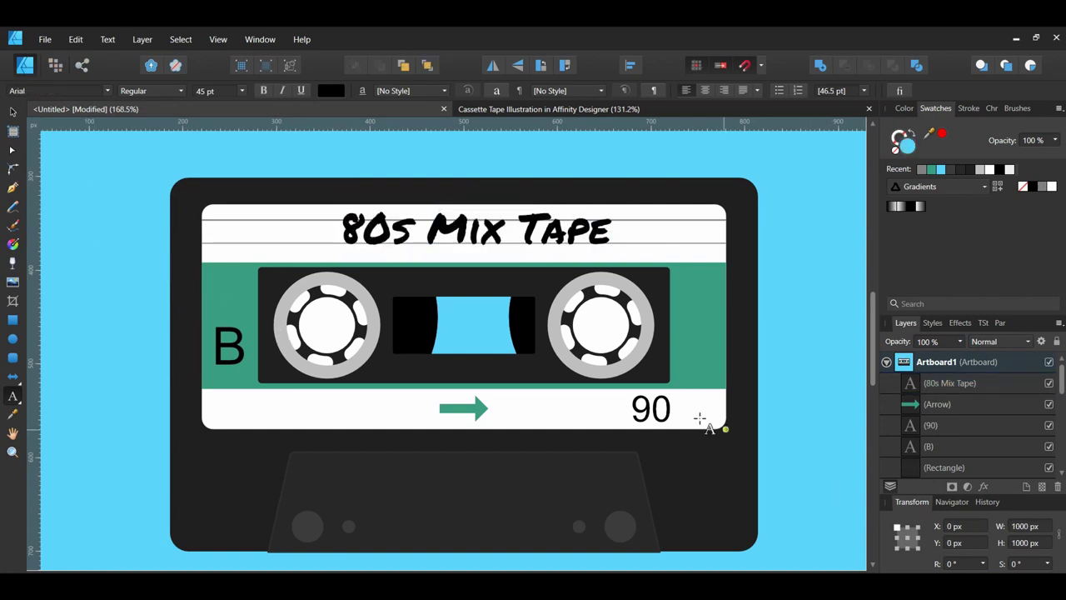
click(12, 111)
key(ctrl+0)
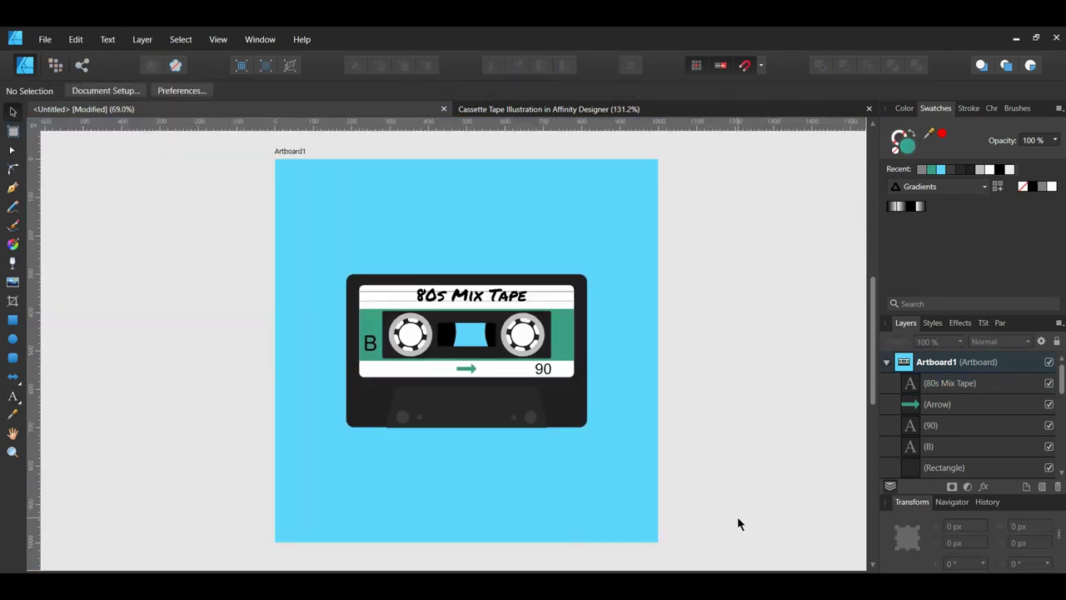